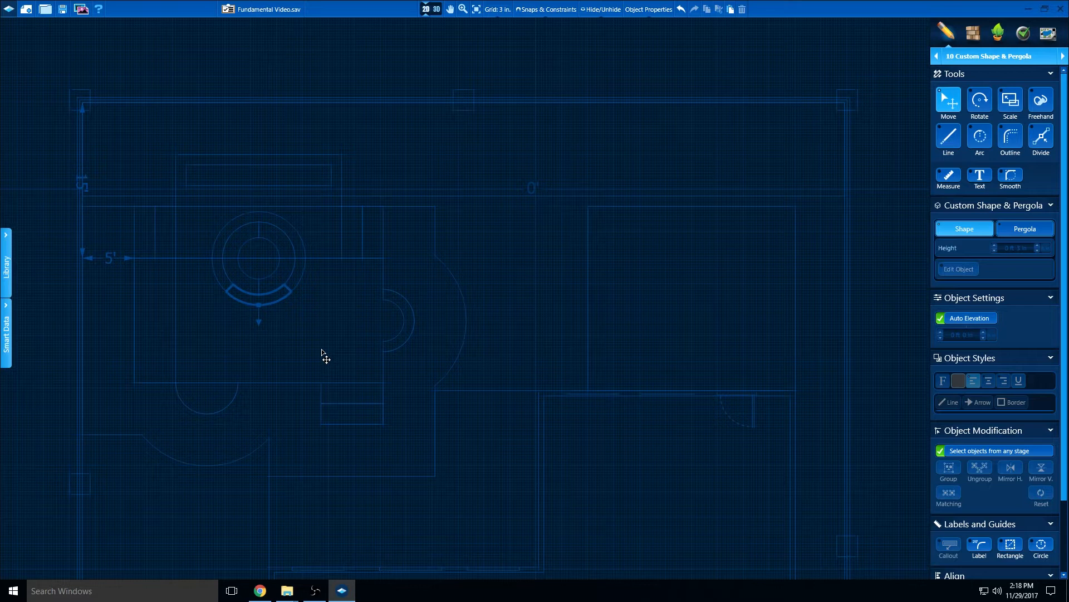
Draw a 16' straight line along the back edge of the raised deck behind the spa, starting at its left corner
{"action": "middle_click_drag", "start_coordinate": [279, 212], "coordinate": [294, 383]}
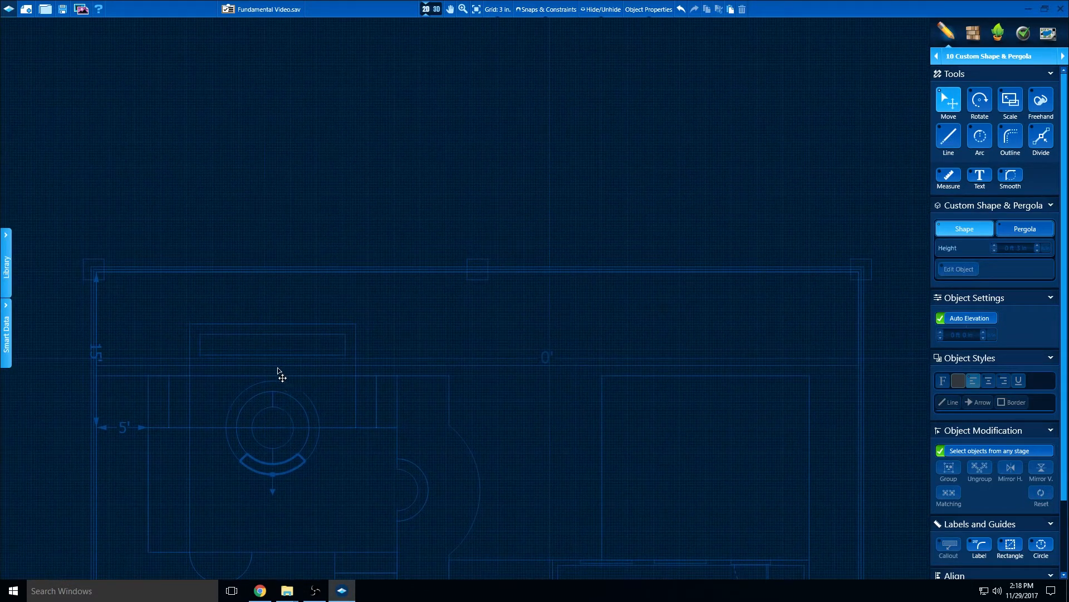
{"action": "scroll", "coordinate": [282, 374], "scroll_direction": "up", "scroll_amount": 5}
{"action": "middle_click_drag", "start_coordinate": [325, 362], "coordinate": [345, 378]}
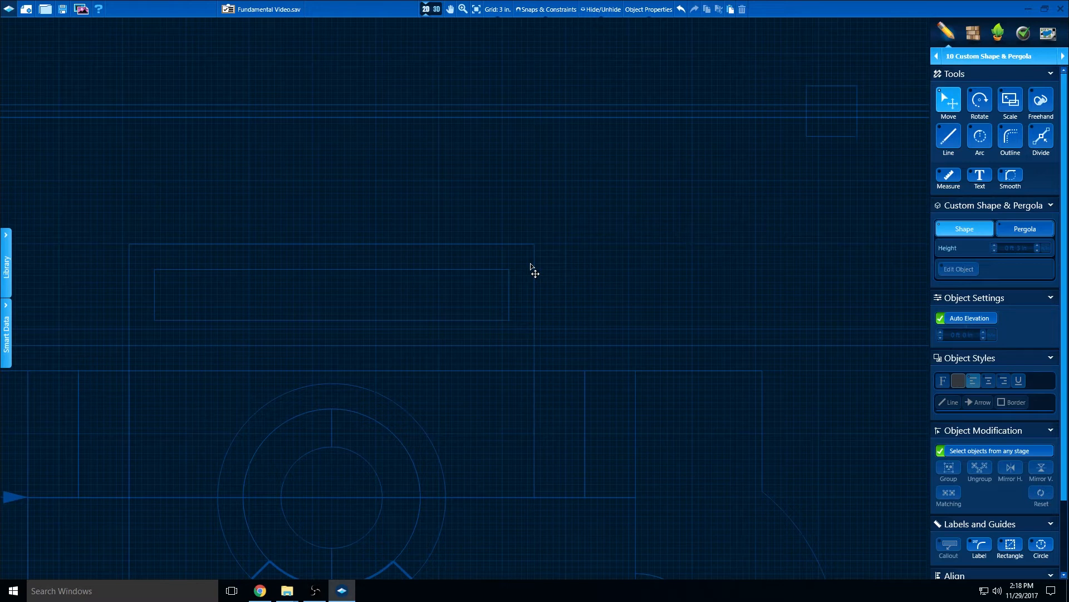
{"action": "left_click", "coordinate": [949, 137]}
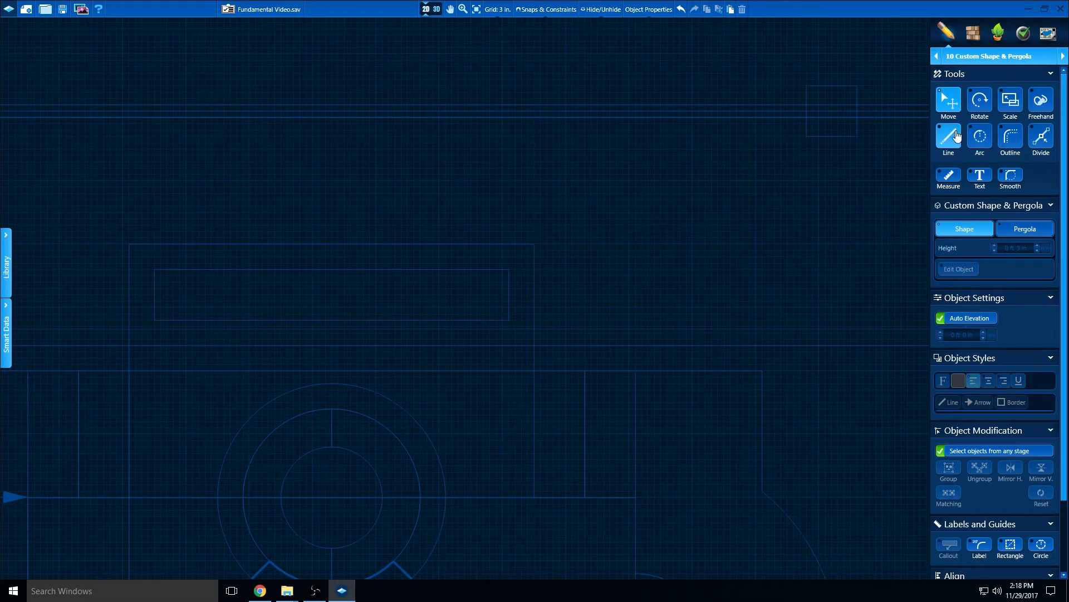
{"action": "middle_click_drag", "start_coordinate": [120, 254], "coordinate": [184, 261]}
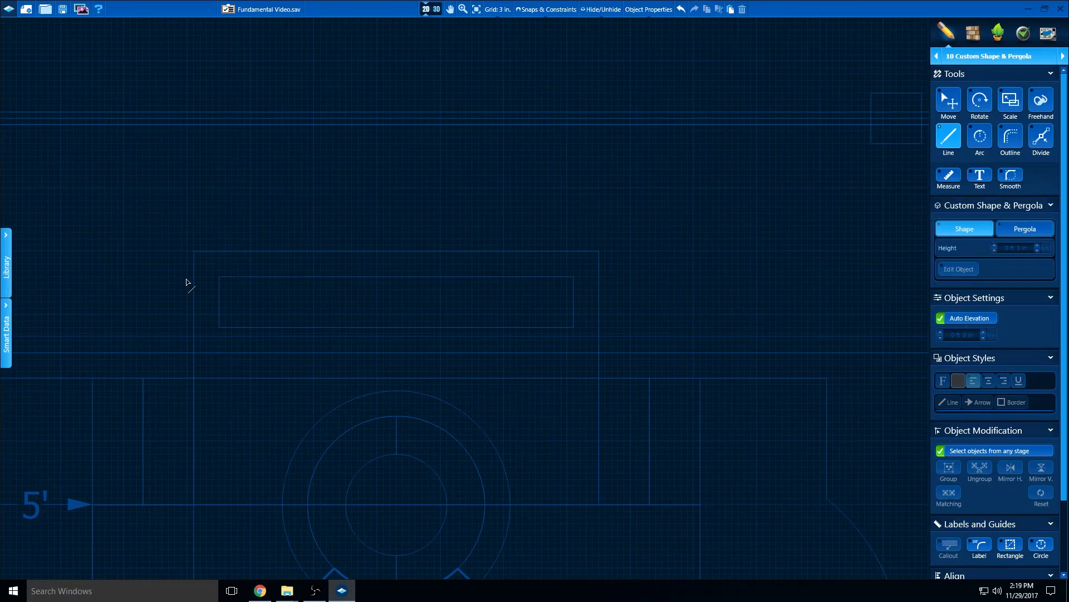
{"action": "left_click", "coordinate": [194, 251]}
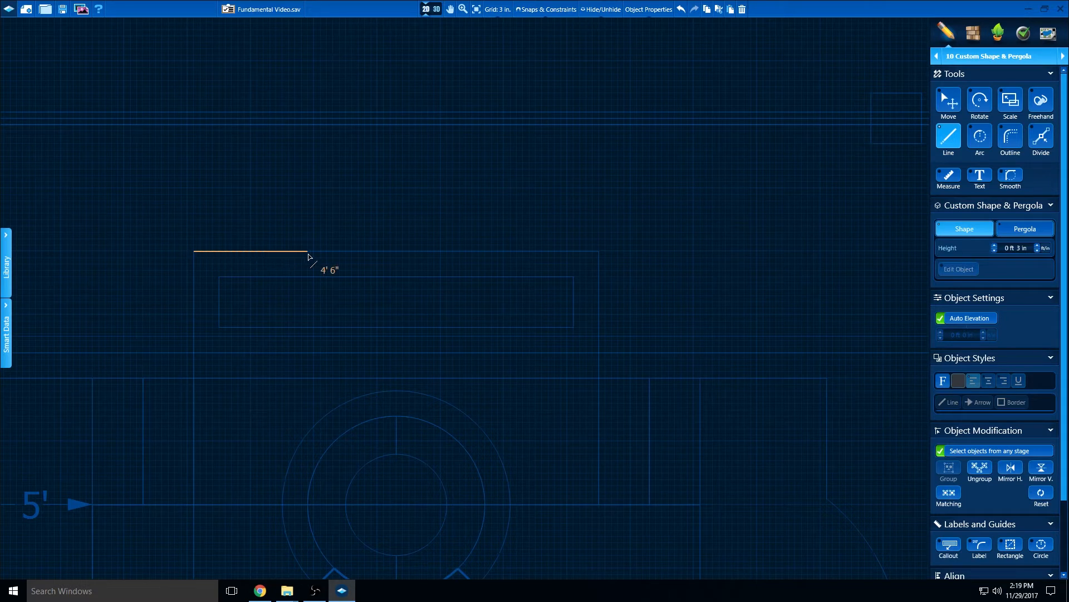
{"action": "type", "text": "16"}
{"action": "key", "text": "Return"}
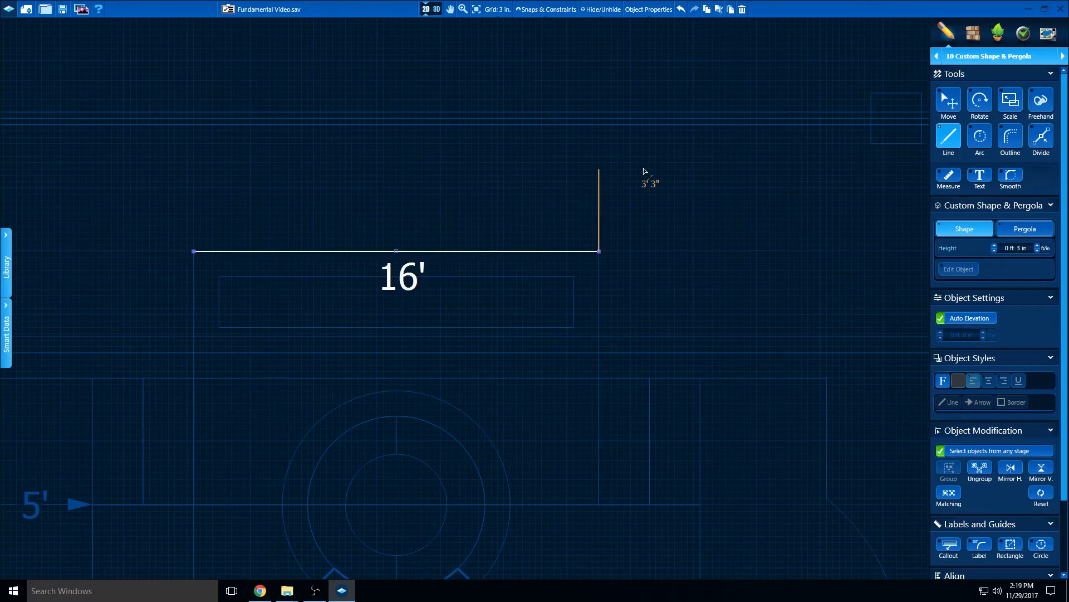
Close the 16' line into a half circle with an 8' radius arc centred on the line's midpoint
{"action": "left_click", "coordinate": [980, 136]}
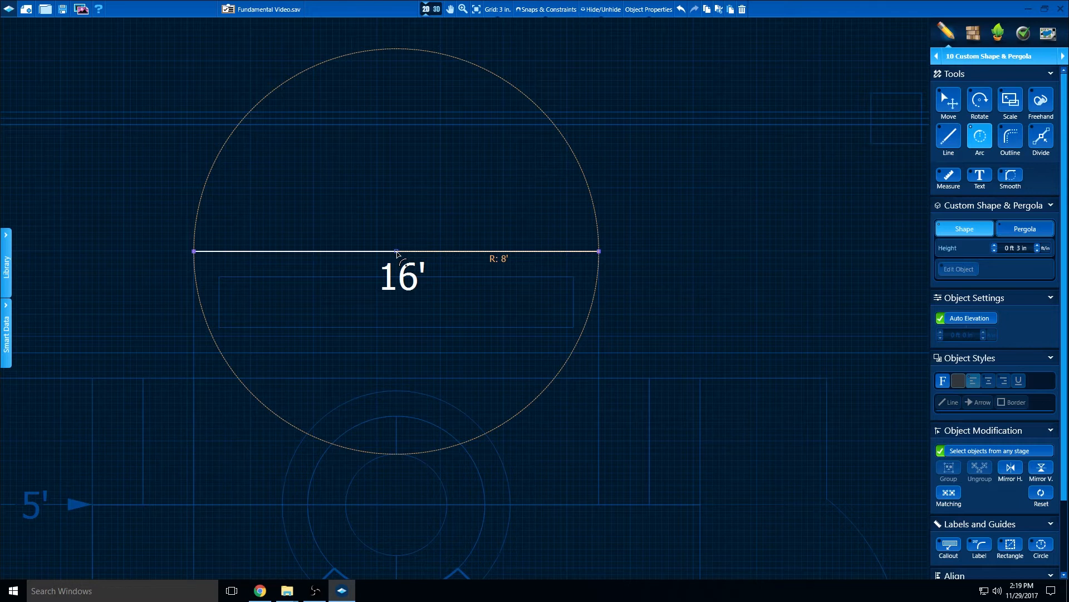
{"action": "left_click", "coordinate": [397, 251]}
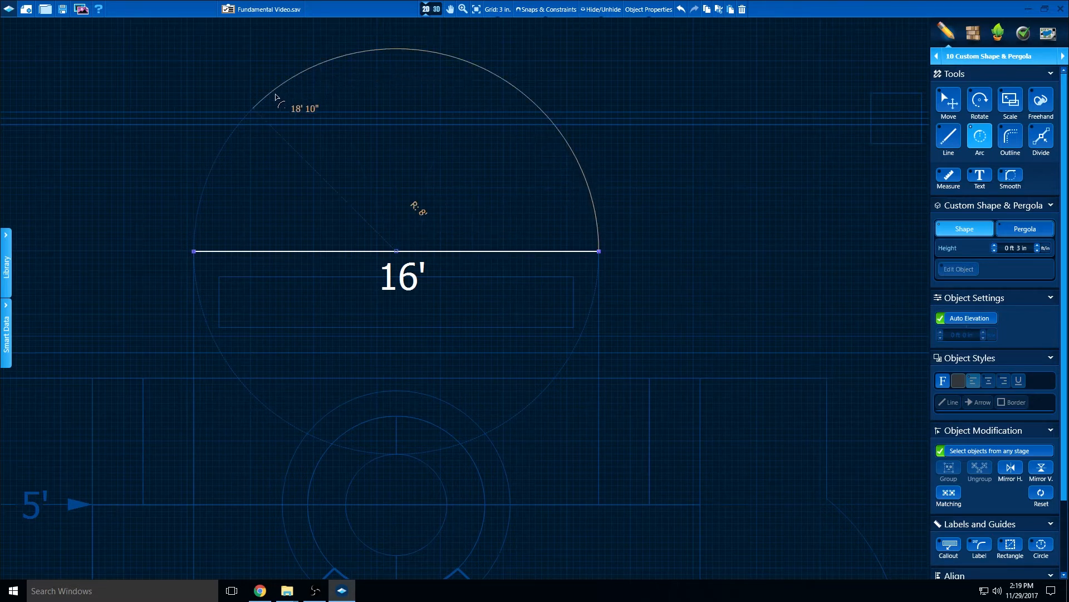
{"action": "left_click", "coordinate": [192, 252]}
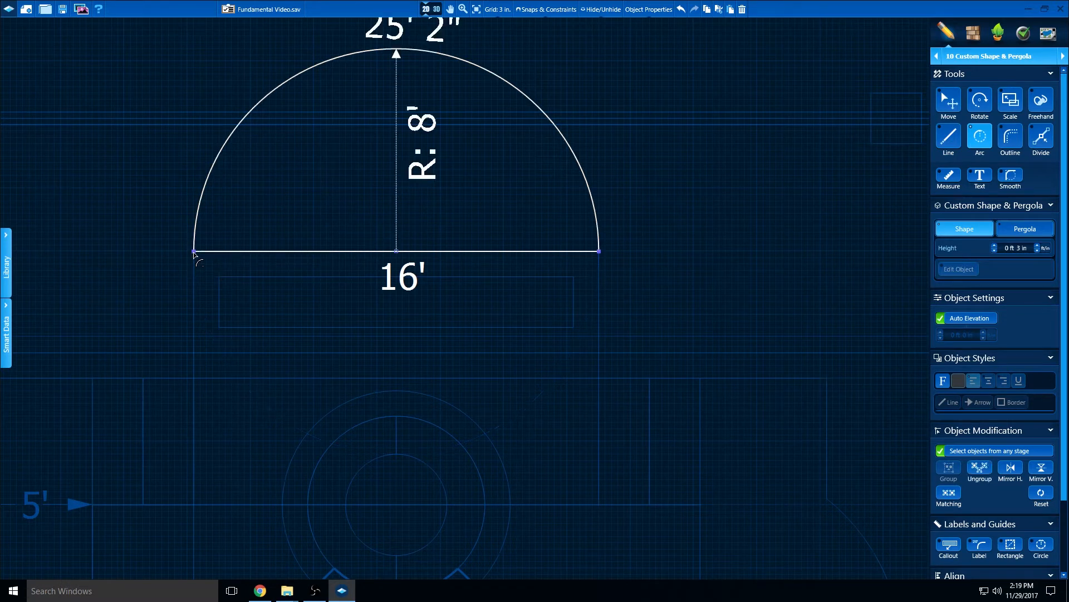
Set the half-circle shape's height to 1 ft 0 in, turn off Auto Elevation and set its elevation to 5 ft 0 in
{"action": "mouse_move", "coordinate": [345, 222]}
{"action": "middle_mouse_down"}
{"action": "mouse_move", "coordinate": [339, 310]}
{"action": "mouse_move", "coordinate": [368, 311]}
{"action": "middle_mouse_up"}
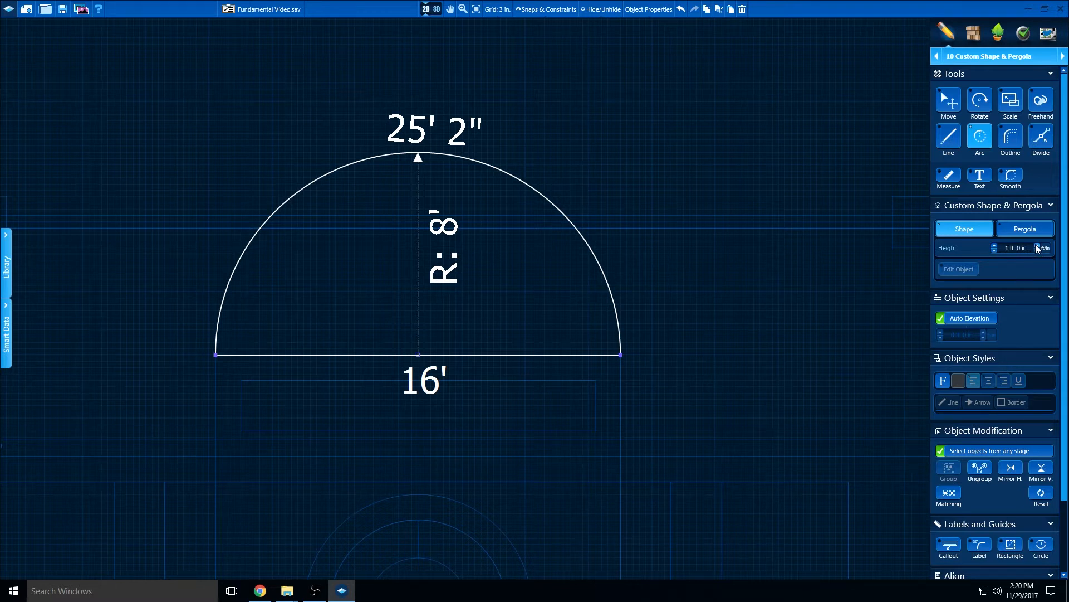
{"action": "left_click", "coordinate": [967, 320]}
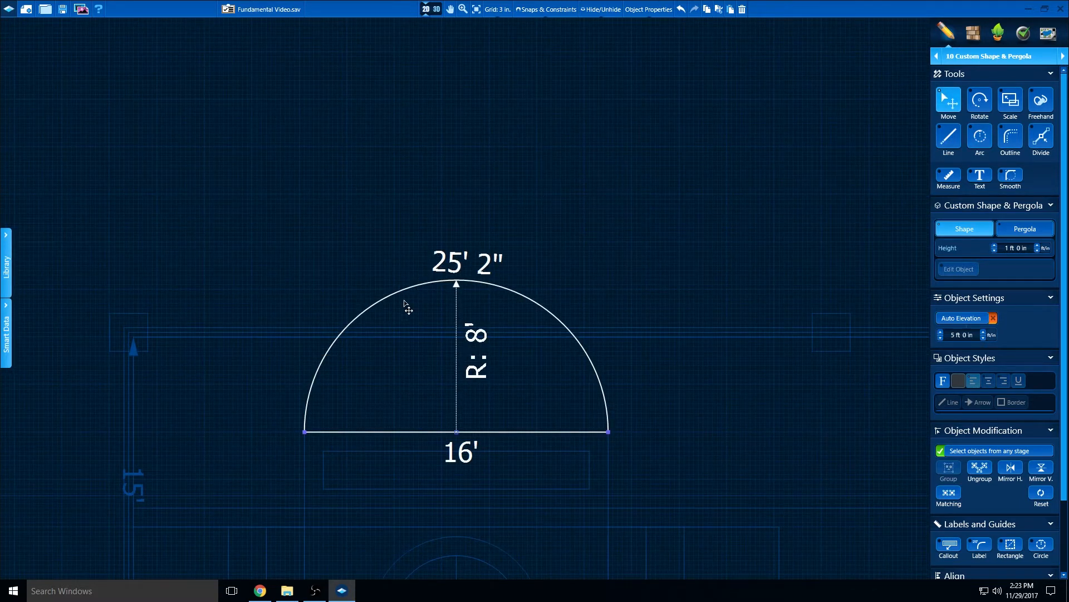
Switch to the 3D view and rotate the half-circle shape so that it stands upright on its flat edge
{"action": "left_click", "coordinate": [436, 9]}
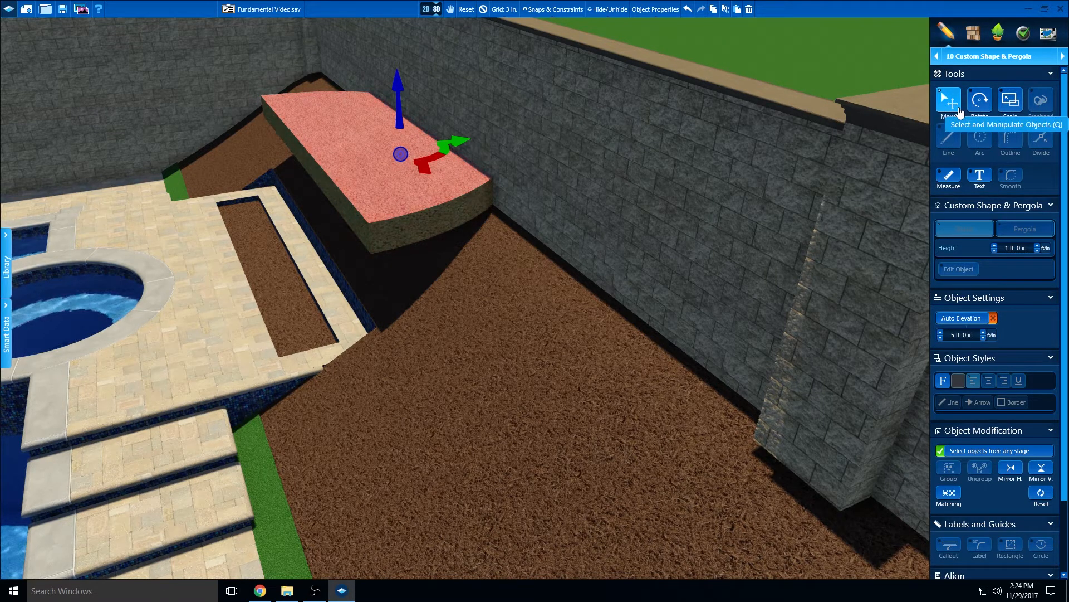
{"action": "left_click", "coordinate": [980, 106]}
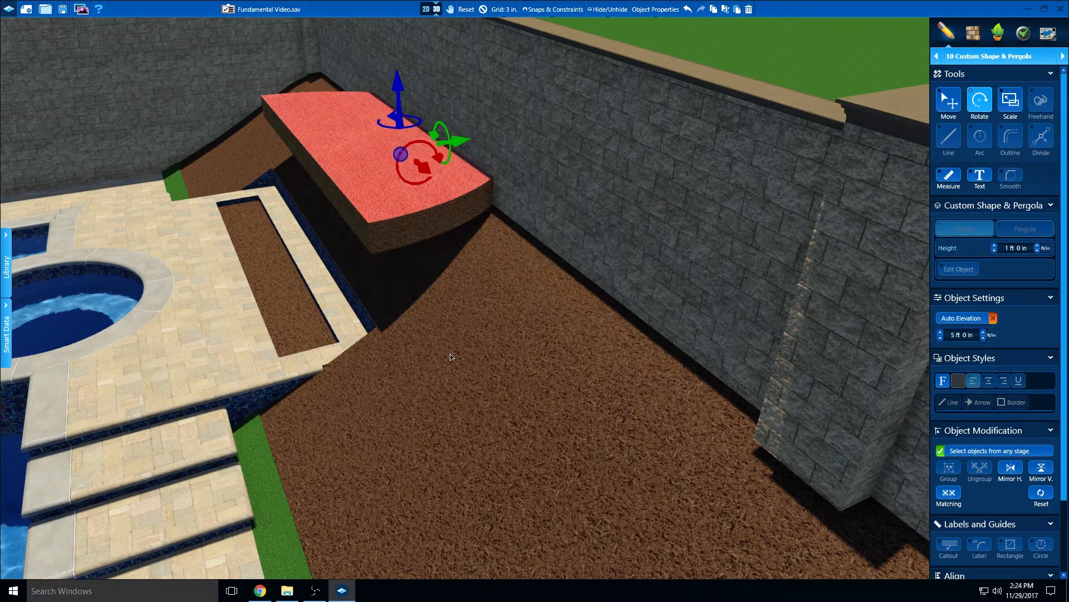
{"action": "right_click_drag", "start_coordinate": [449, 354], "coordinate": [473, 483]}
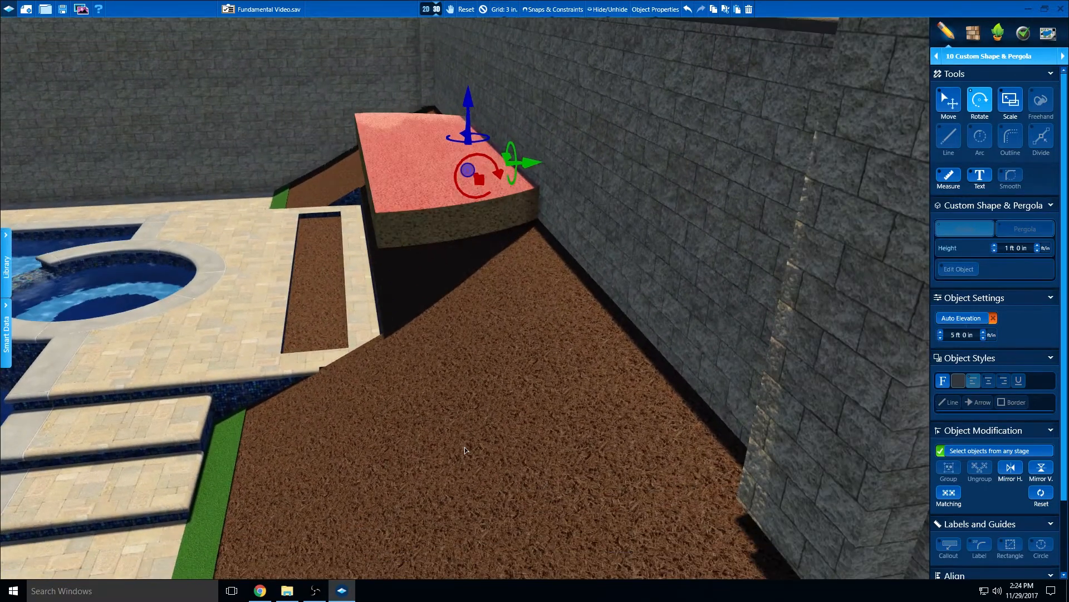
{"action": "right_click_drag", "start_coordinate": [464, 447], "coordinate": [463, 452]}
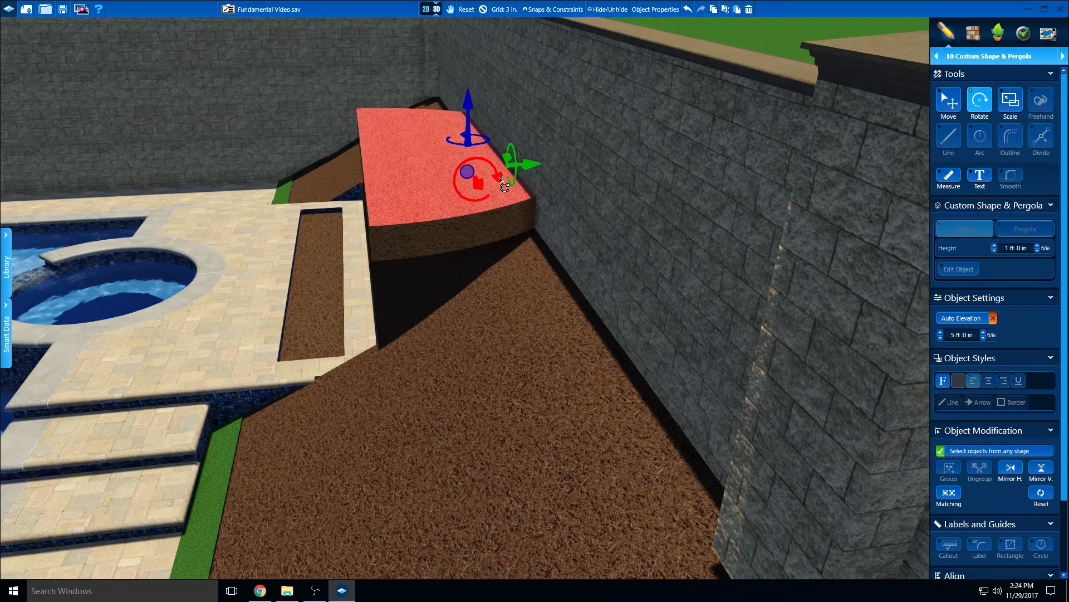
{"action": "left_click_drag", "start_coordinate": [499, 176], "coordinate": [443, 126]}
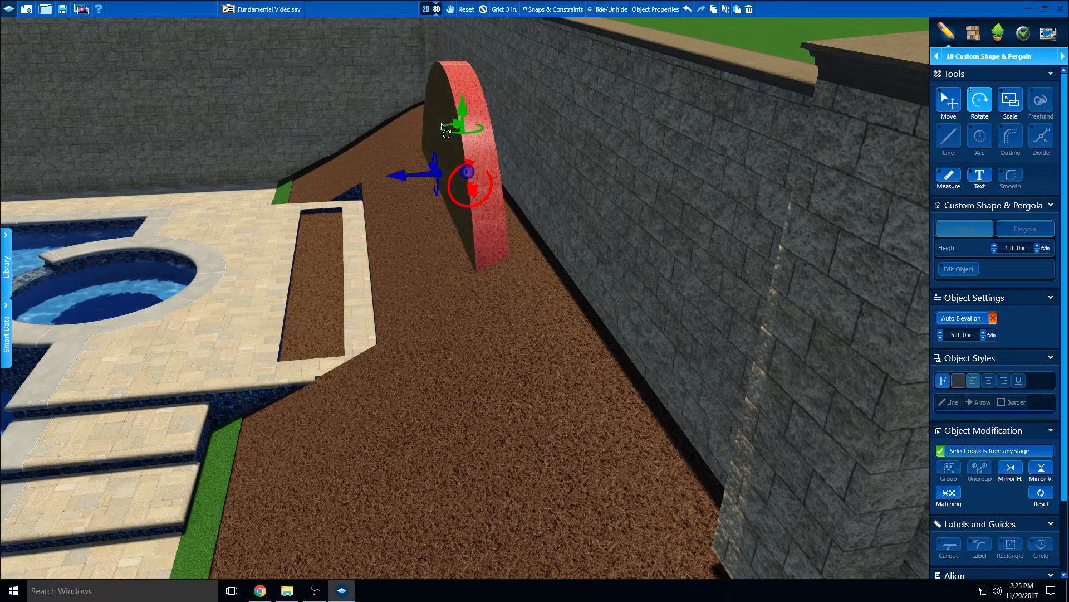
{"action": "right_click_drag", "start_coordinate": [441, 123], "coordinate": [440, 123]}
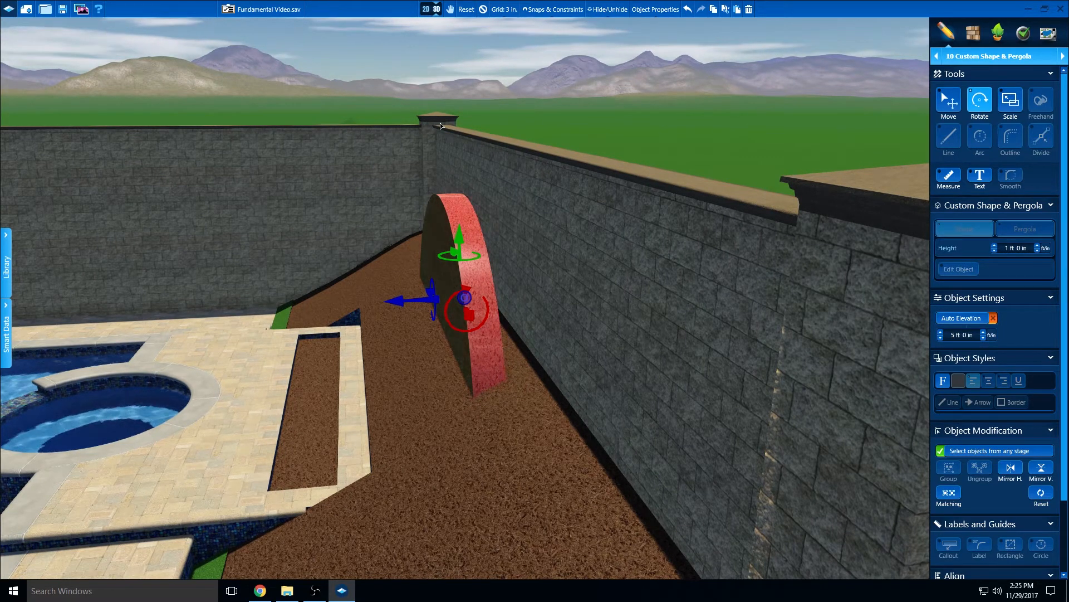
Move the upright half circle forward against the back of the raised spa deck and deselect it
{"action": "right_click_drag", "start_coordinate": [392, 282], "coordinate": [464, 284]}
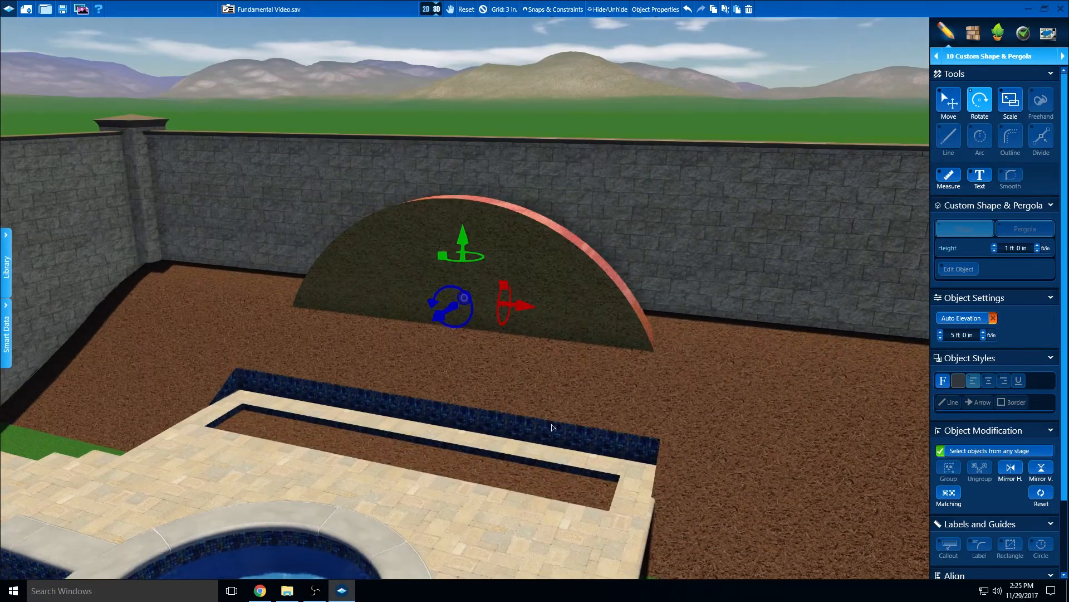
{"action": "scroll", "coordinate": [546, 446], "scroll_direction": "down", "scroll_amount": 4}
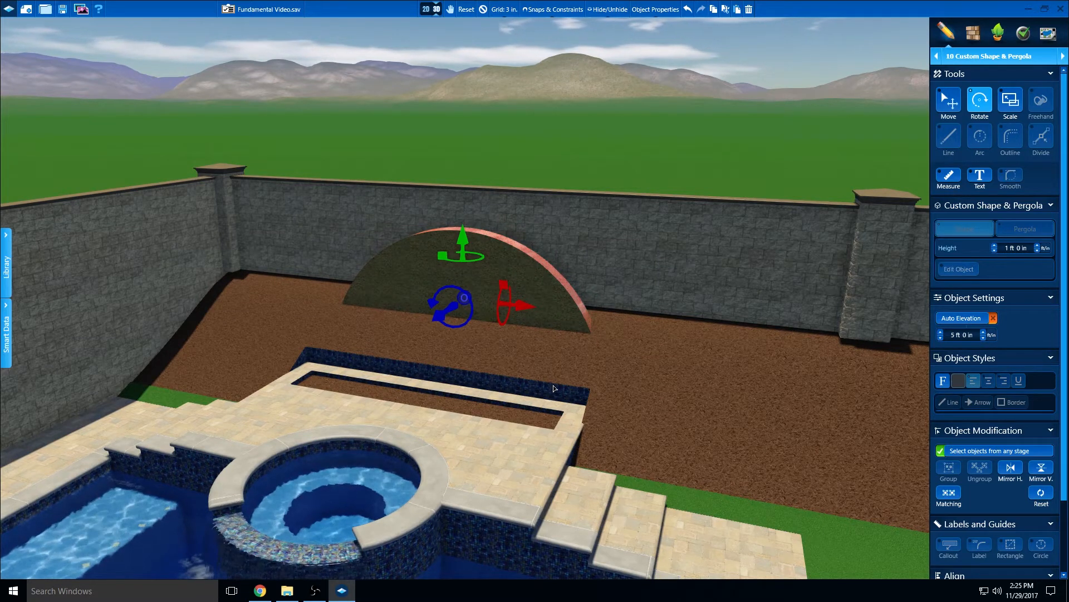
{"action": "middle_click_drag", "start_coordinate": [541, 390], "coordinate": [513, 392]}
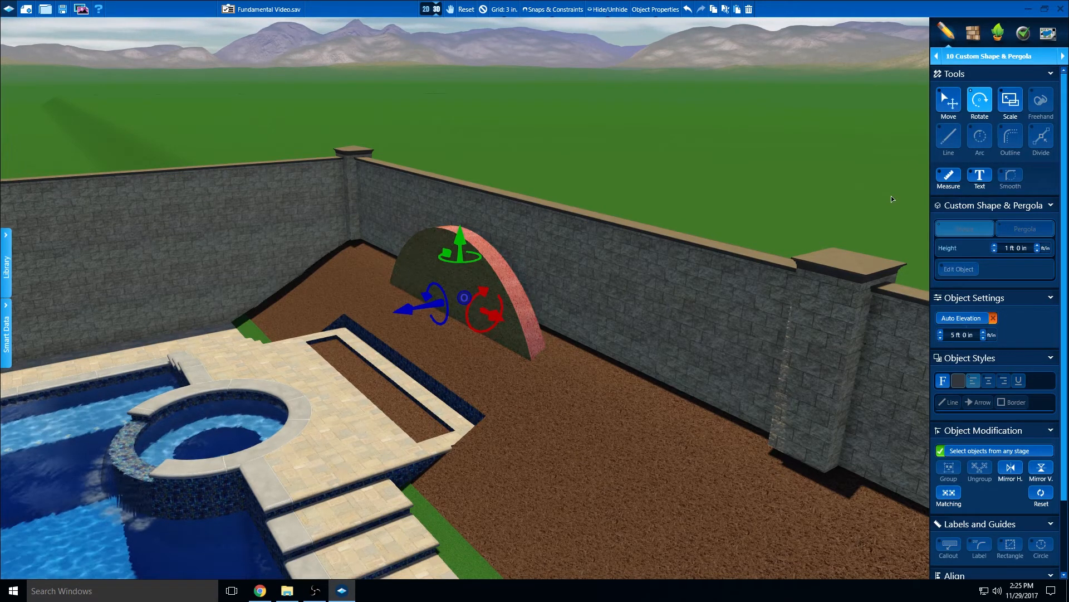
{"action": "left_click", "coordinate": [953, 102]}
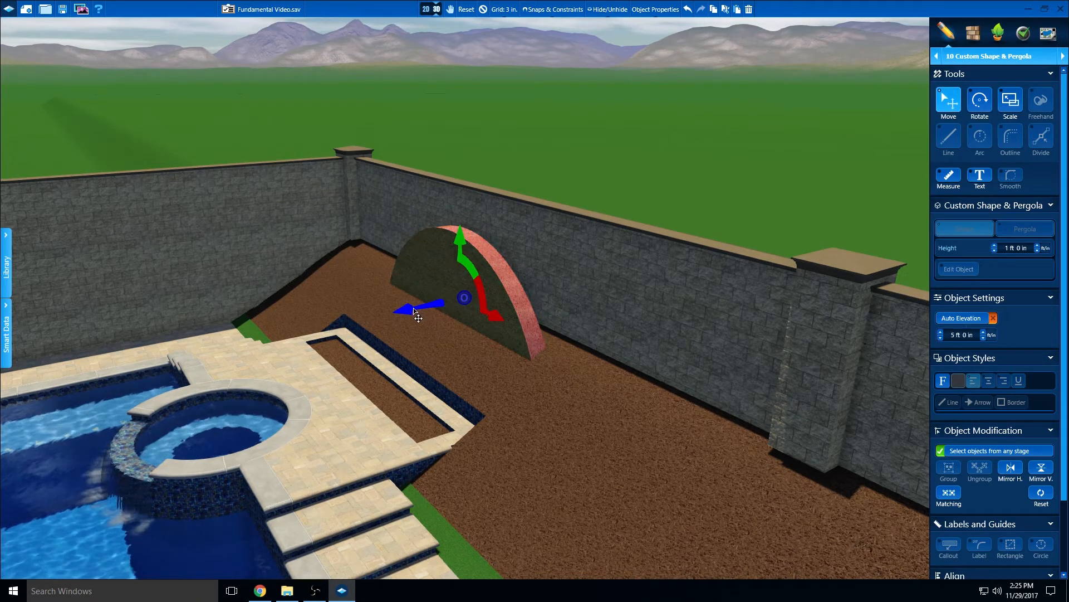
{"action": "left_click_drag", "start_coordinate": [412, 308], "coordinate": [349, 326]}
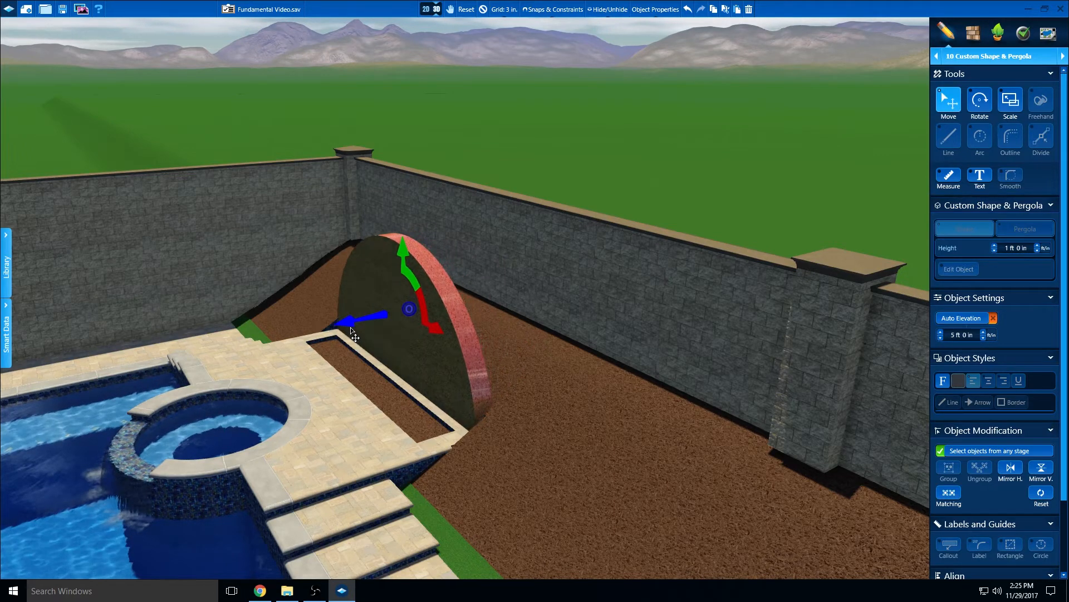
{"action": "right_click_drag", "start_coordinate": [350, 327], "coordinate": [399, 323]}
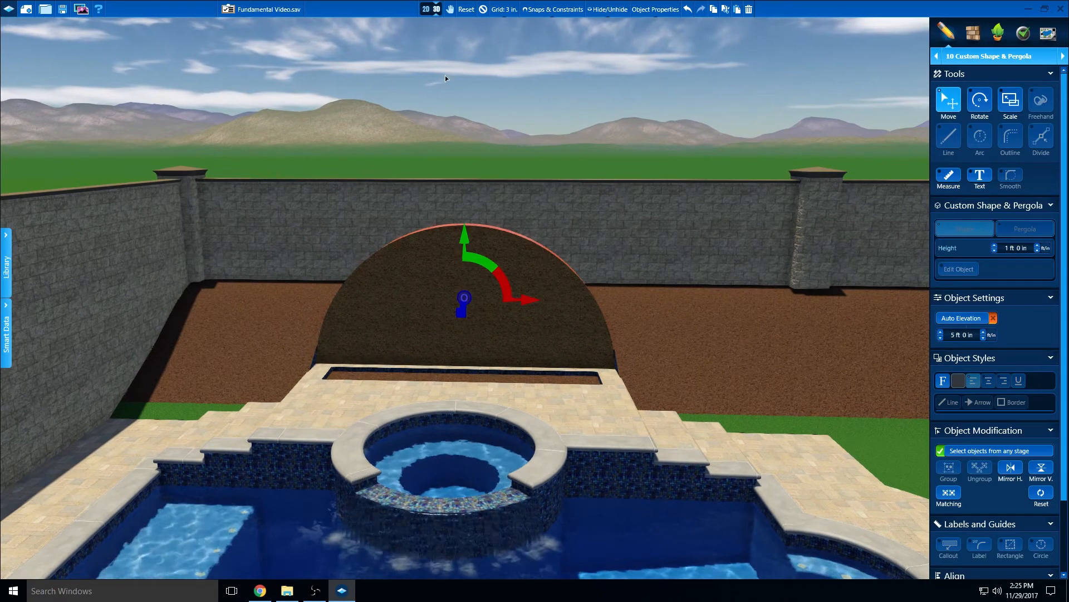
{"action": "left_click", "coordinate": [482, 10]}
Examine the upright half-circle wall behind the spa from several 3D viewpoints
{"action": "right_click_drag", "start_coordinate": [487, 315], "coordinate": [487, 354]}
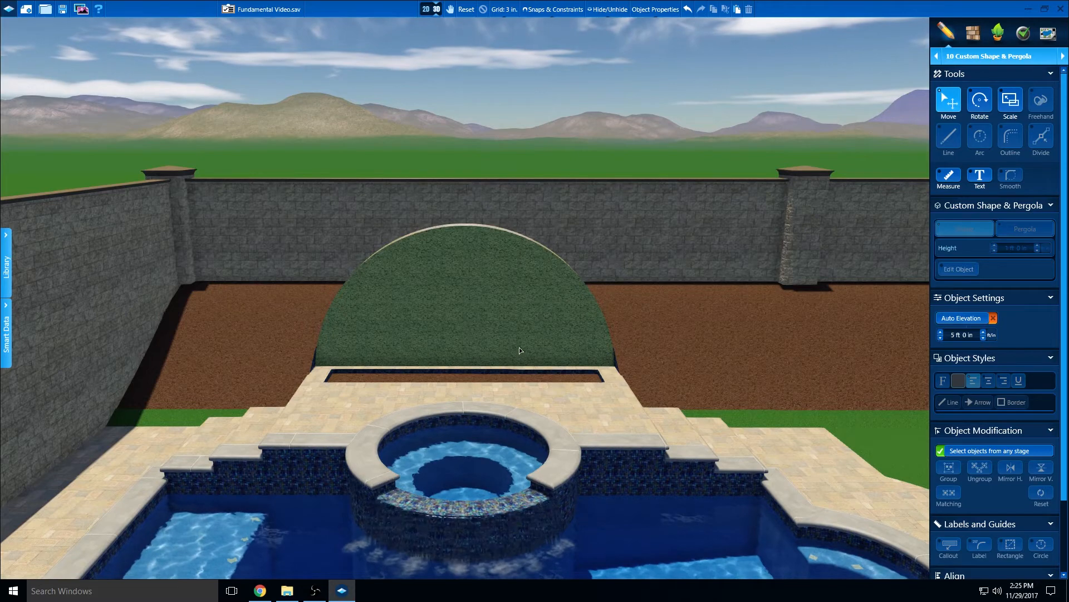
{"action": "scroll", "coordinate": [586, 367], "scroll_direction": "down", "scroll_amount": 2}
{"action": "scroll", "coordinate": [588, 384], "scroll_direction": "down", "scroll_amount": 2}
{"action": "right_click_drag", "start_coordinate": [587, 386], "coordinate": [618, 401]}
{"action": "middle_click_drag", "start_coordinate": [617, 401], "coordinate": [549, 403]}
{"action": "right_click_drag", "start_coordinate": [549, 403], "coordinate": [547, 377]}
{"action": "middle_click_drag", "start_coordinate": [546, 377], "coordinate": [567, 391]}
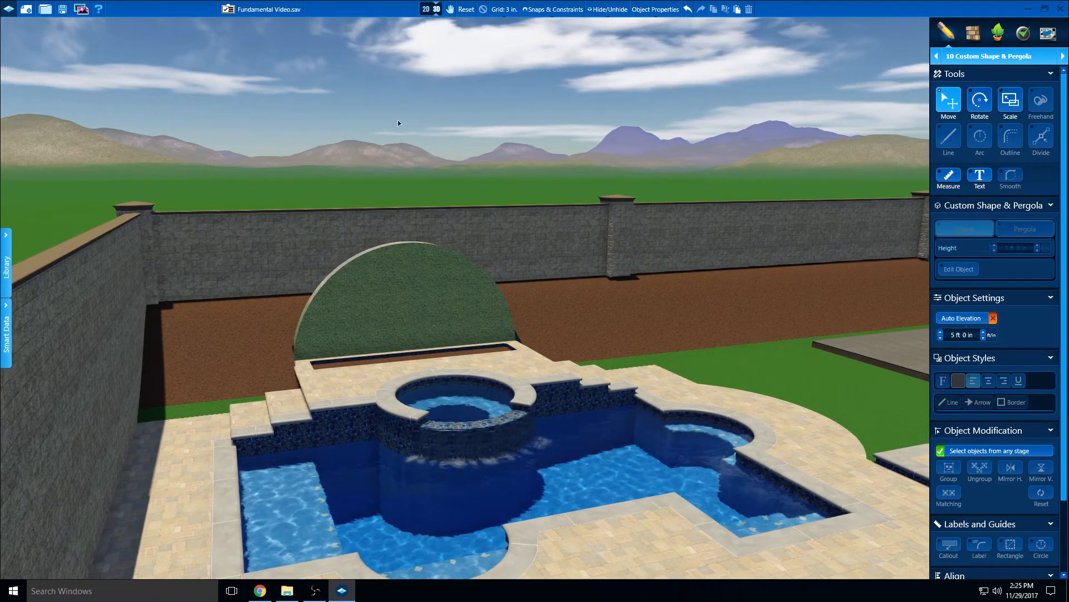
In the 2D plan, draw a 16' line from the patio's right corner at the house wall along its outer side
{"action": "left_click", "coordinate": [426, 11]}
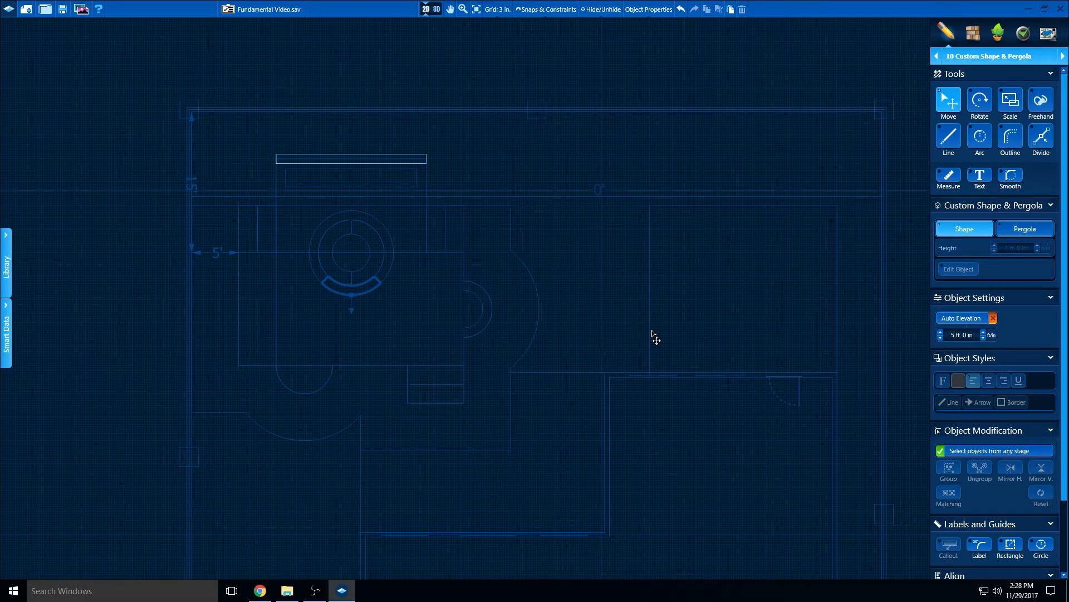
{"action": "middle_click_drag", "start_coordinate": [670, 328], "coordinate": [600, 322]}
{"action": "left_click_drag", "start_coordinate": [465, 313], "coordinate": [413, 312]}
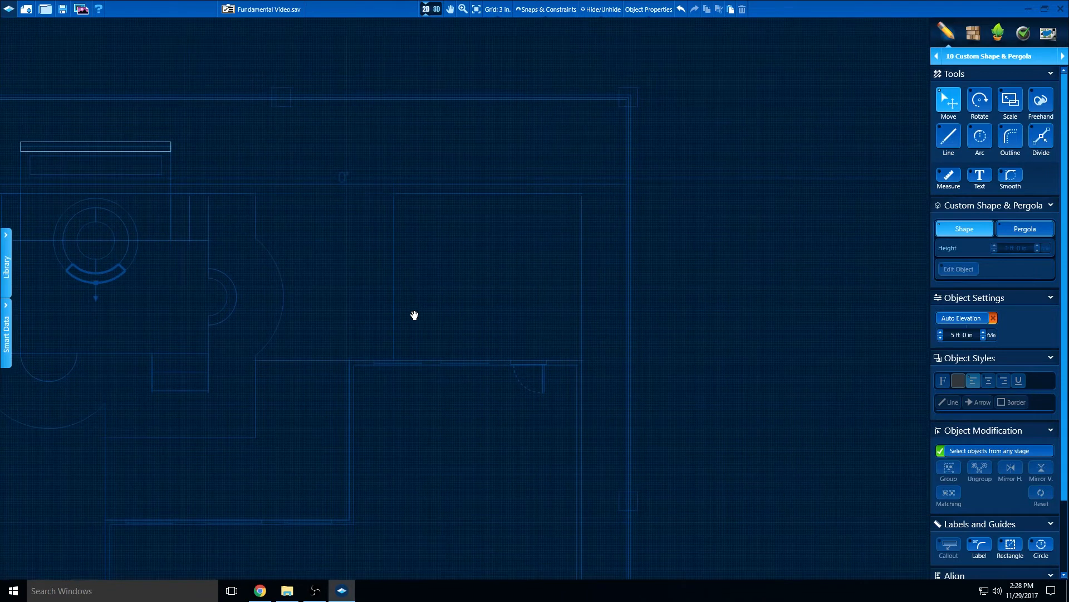
{"action": "scroll", "coordinate": [487, 327], "scroll_direction": "up", "scroll_amount": 4}
{"action": "left_click_drag", "start_coordinate": [485, 324], "coordinate": [484, 376]}
{"action": "left_click", "coordinate": [949, 140]}
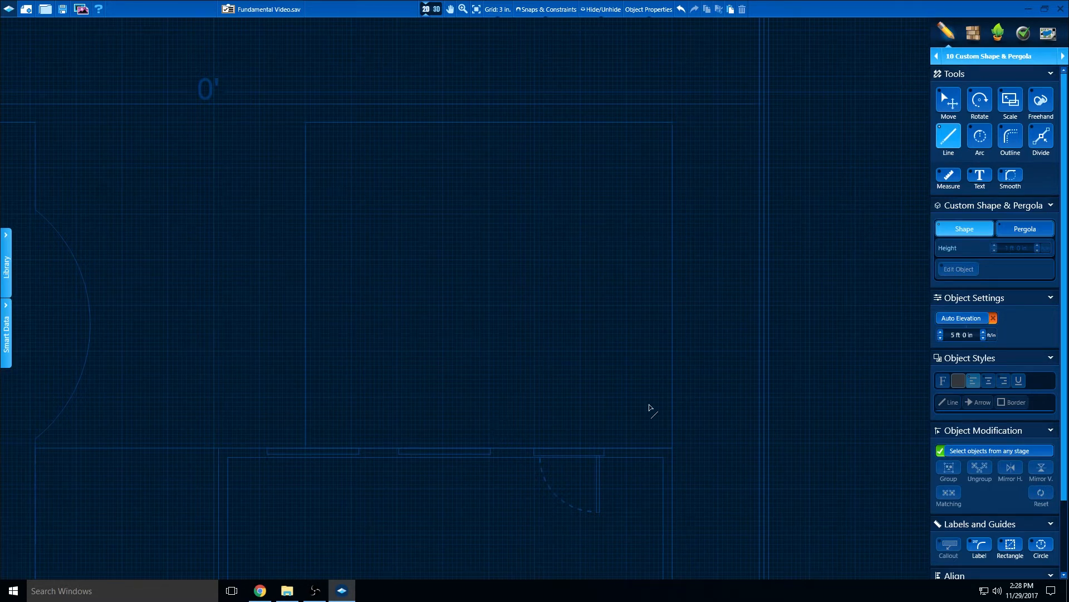
{"action": "left_click", "coordinate": [672, 451]}
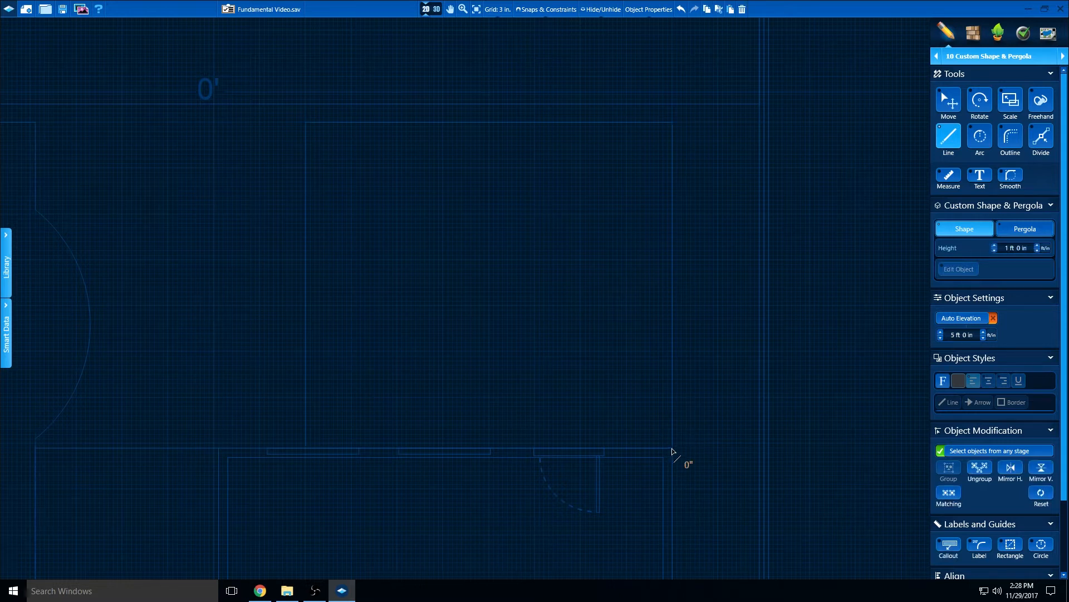
{"action": "type", "text": "16"}
{"action": "key", "text": "Return"}
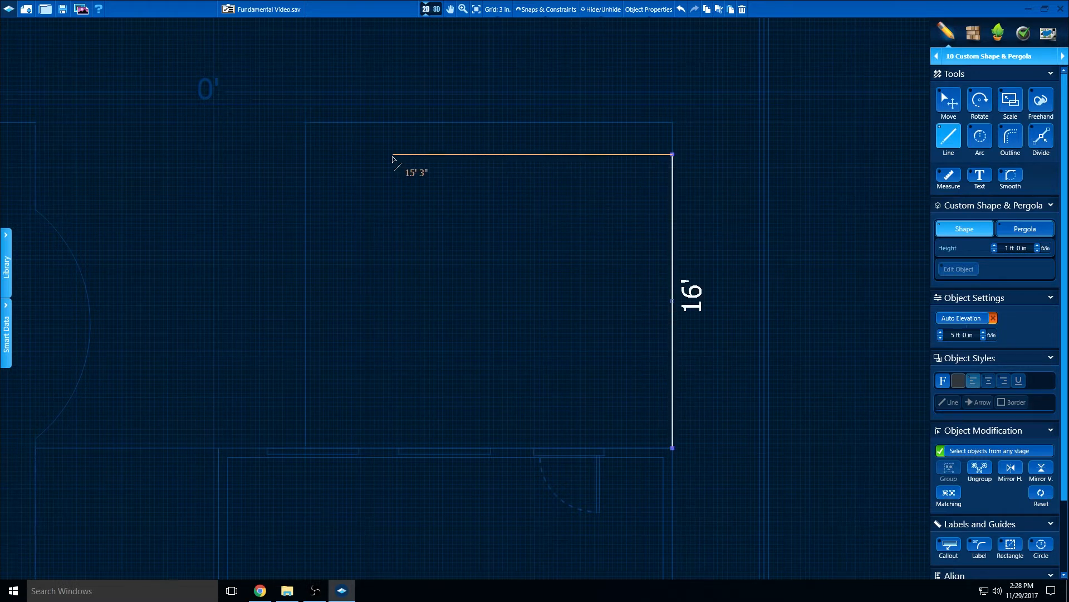
Continue the outline with a 20' side and a 16' side, and close it into a rectangle along the house wall
{"action": "type", "text": "20"}
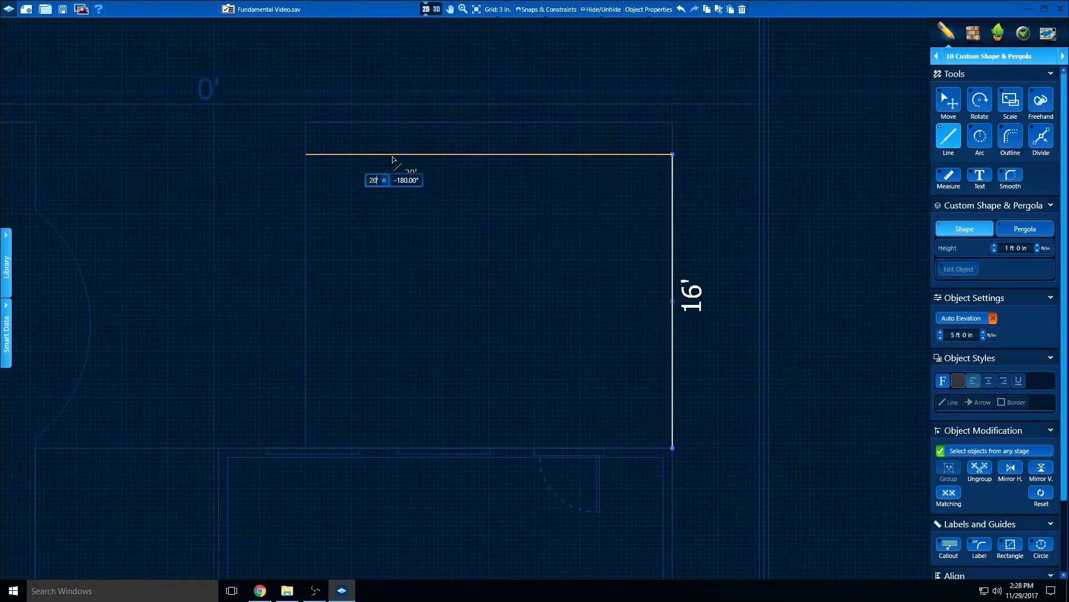
{"action": "key", "text": "Return"}
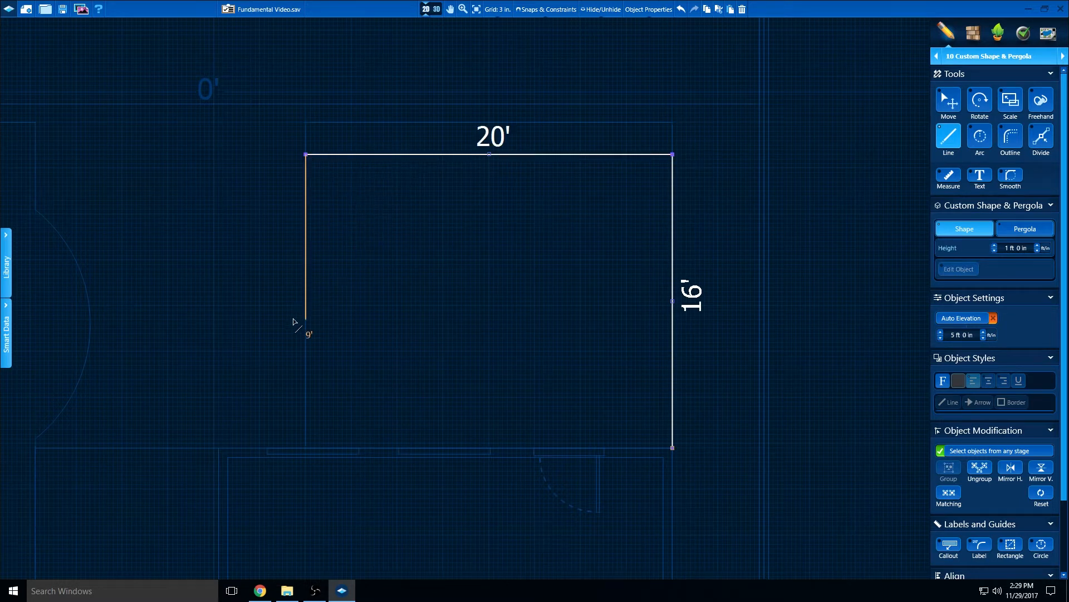
{"action": "type", "text": "16"}
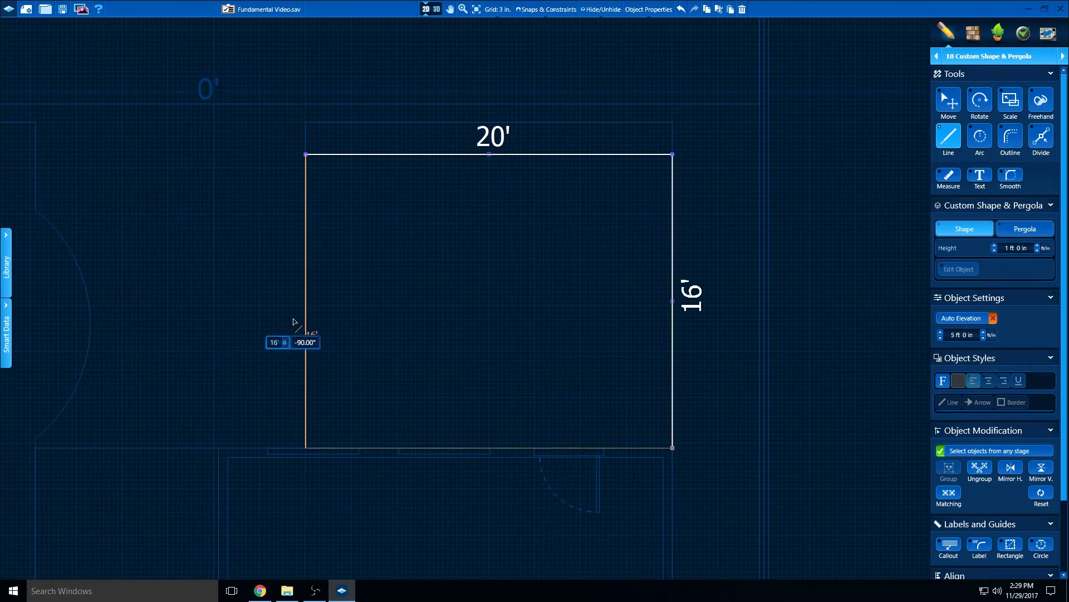
{"action": "key", "text": "Return"}
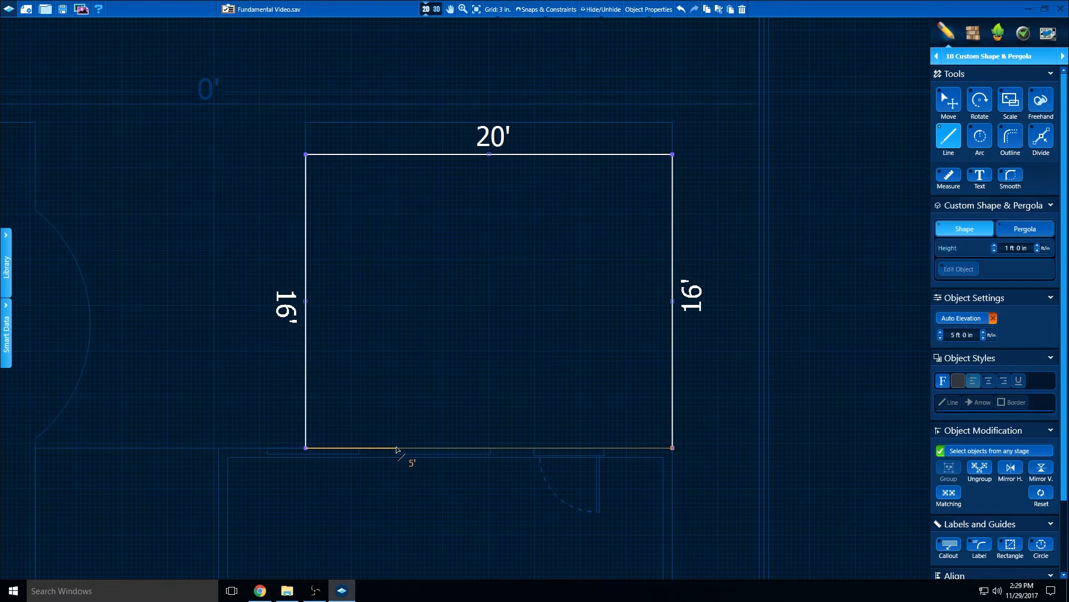
{"action": "key", "text": "c"}
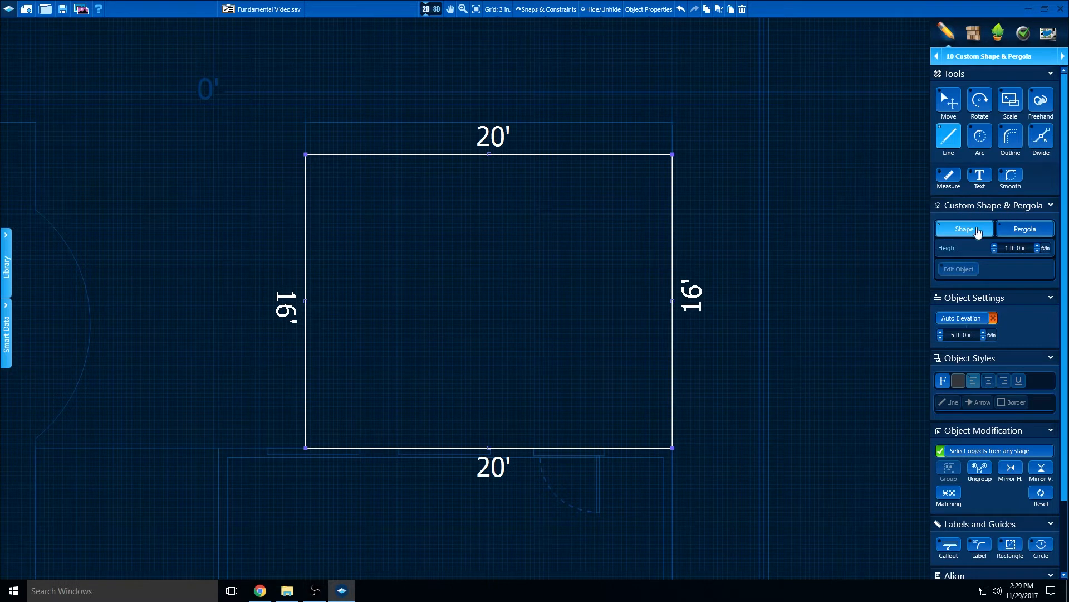
Convert the closed 20' by 16' rectangle over the patio from a custom shape into a pergola
{"action": "left_click", "coordinate": [1020, 233]}
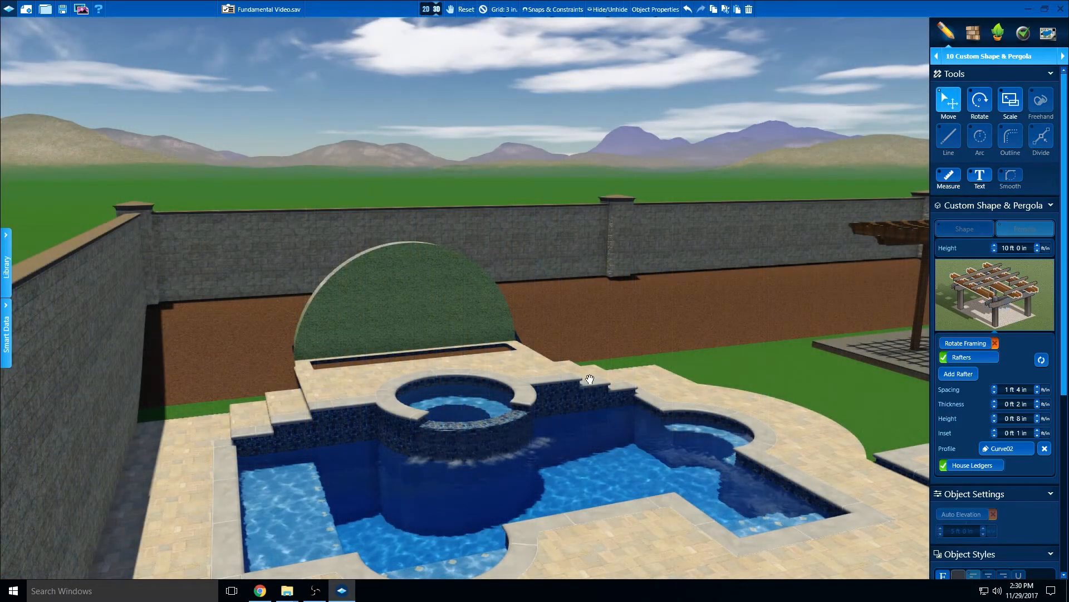
Examine the pergola over the patio in 3D from several viewpoints, ending on a close view of its columns and rafters
{"action": "middle_click_drag", "start_coordinate": [589, 380], "coordinate": [405, 389]}
{"action": "right_click_drag", "start_coordinate": [406, 389], "coordinate": [480, 441]}
{"action": "middle_click_drag", "start_coordinate": [567, 411], "coordinate": [513, 594]}
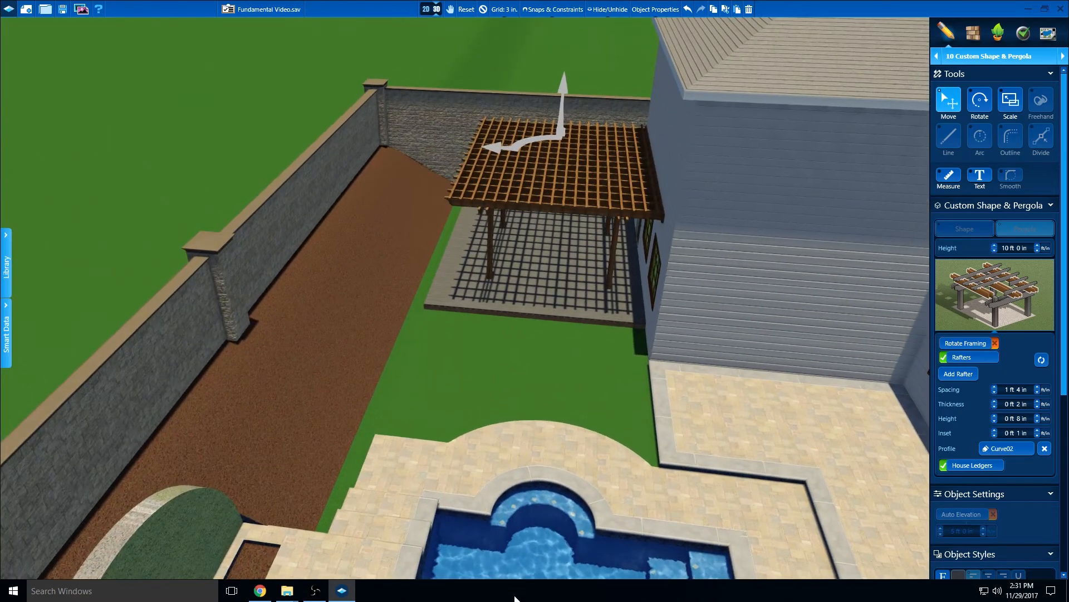
{"action": "scroll", "coordinate": [518, 510], "scroll_direction": "up", "scroll_amount": 6}
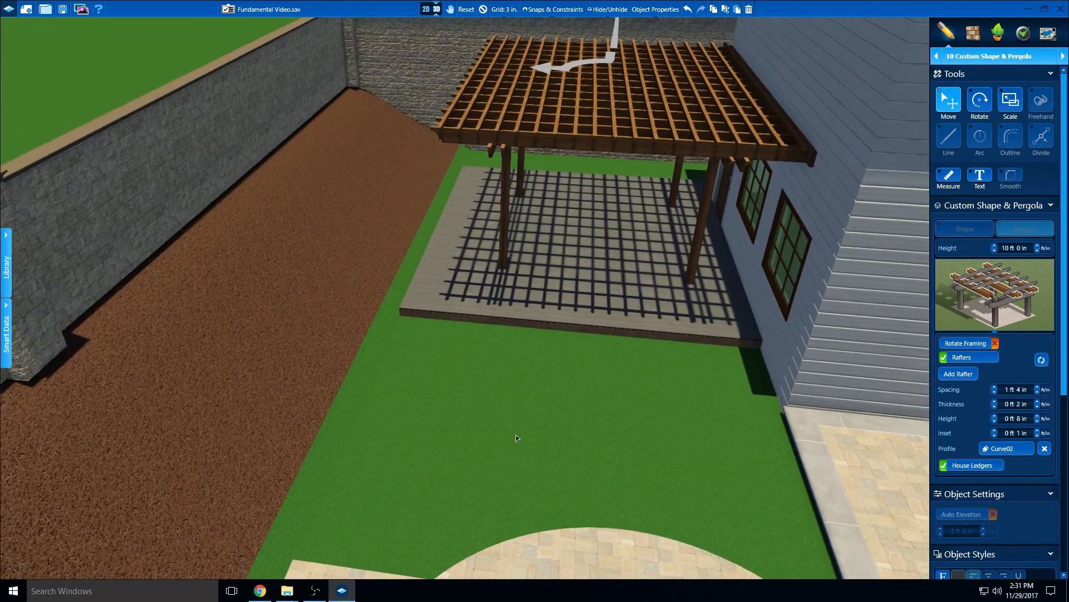
{"action": "right_click_drag", "start_coordinate": [516, 434], "coordinate": [567, 447]}
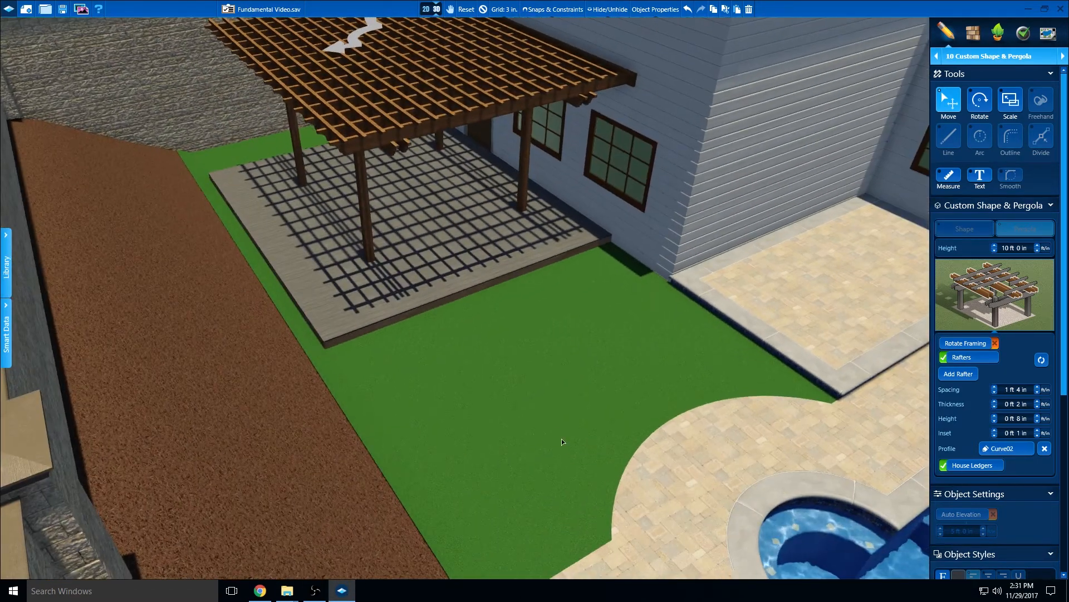
{"action": "middle_click_drag", "start_coordinate": [544, 406], "coordinate": [607, 599]}
{"action": "middle_click_drag", "start_coordinate": [526, 421], "coordinate": [561, 568]}
{"action": "middle_click_drag", "start_coordinate": [538, 401], "coordinate": [537, 520]}
{"action": "right_click_drag", "start_coordinate": [537, 520], "coordinate": [527, 470]}
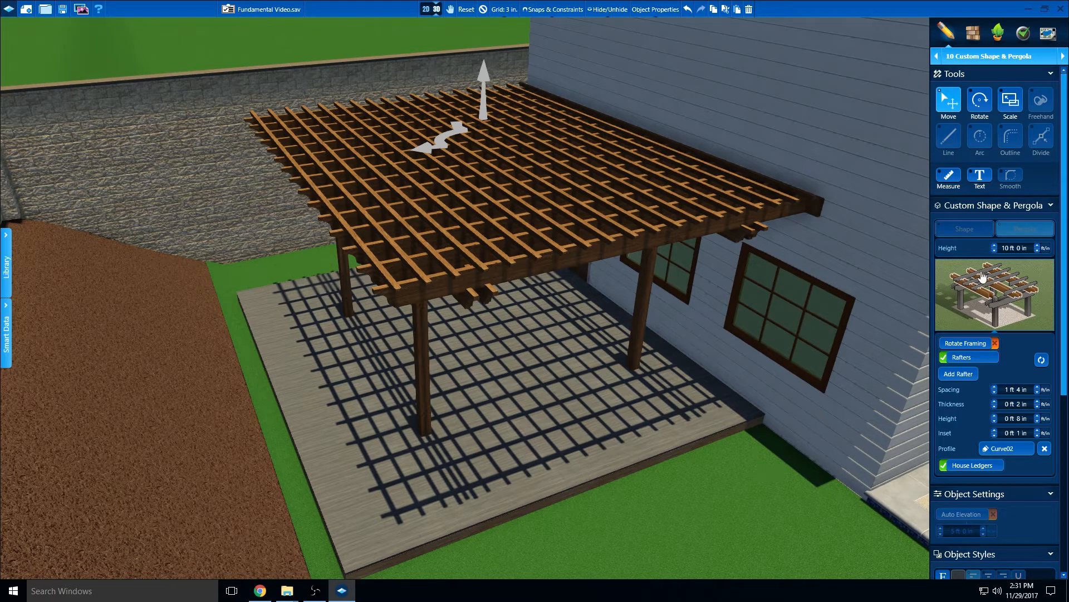
Set the pergola's column spacing to 16 ft 0 in
{"action": "left_click", "coordinate": [997, 321]}
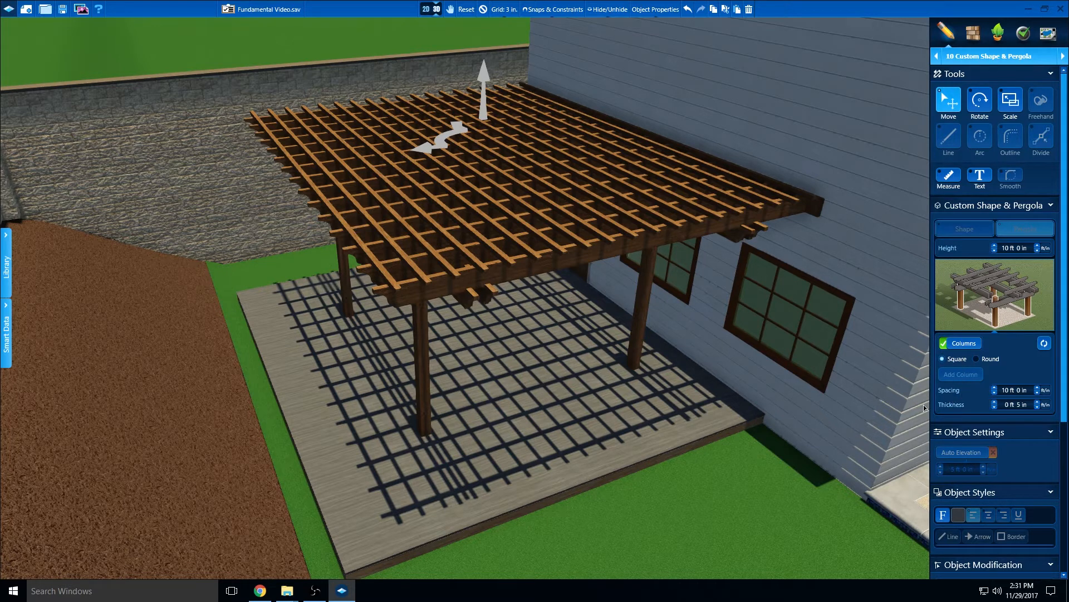
{"action": "left_click", "coordinate": [994, 389]}
{"action": "left_click", "coordinate": [995, 388]}
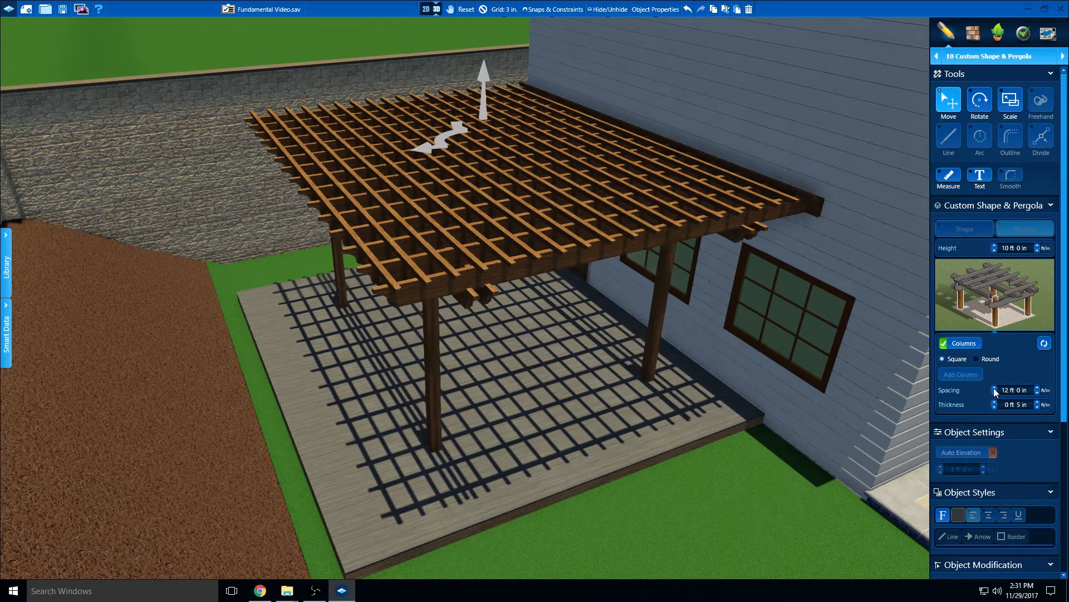
{"action": "left_click", "coordinate": [995, 388]}
{"action": "left_click", "coordinate": [995, 388]}
{"action": "left_click", "coordinate": [994, 388]}
{"action": "left_click", "coordinate": [995, 388]}
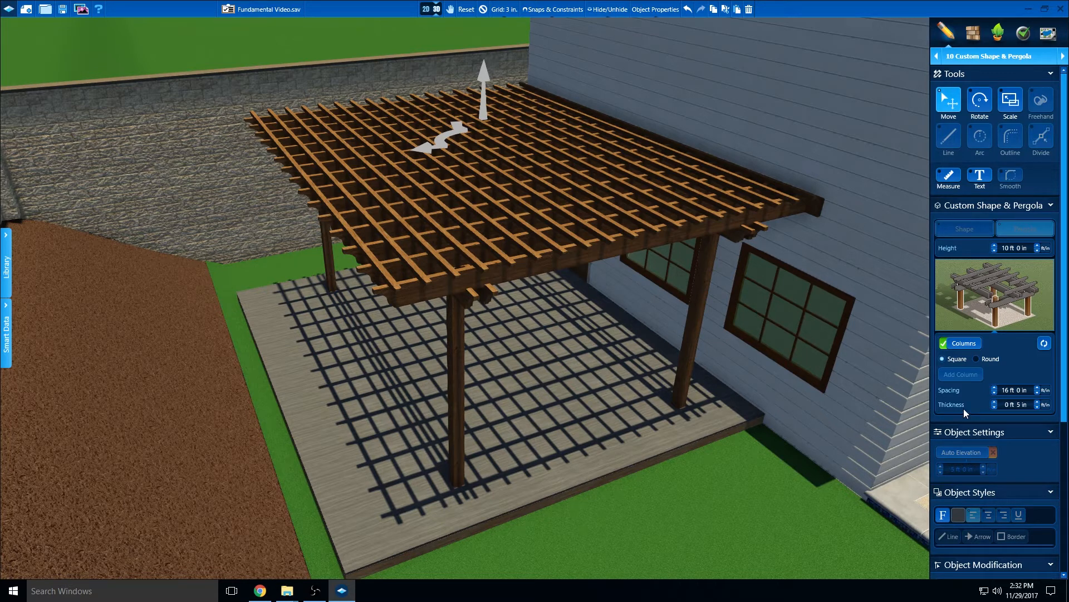
Thicken the pergola's square columns to 1 ft 0 in
{"action": "left_click", "coordinate": [994, 401]}
{"action": "left_click", "coordinate": [1037, 406]}
{"action": "left_click", "coordinate": [1037, 407]}
{"action": "left_click", "coordinate": [1037, 407]}
{"action": "left_click", "coordinate": [1037, 407]}
{"action": "left_click", "coordinate": [1037, 407]}
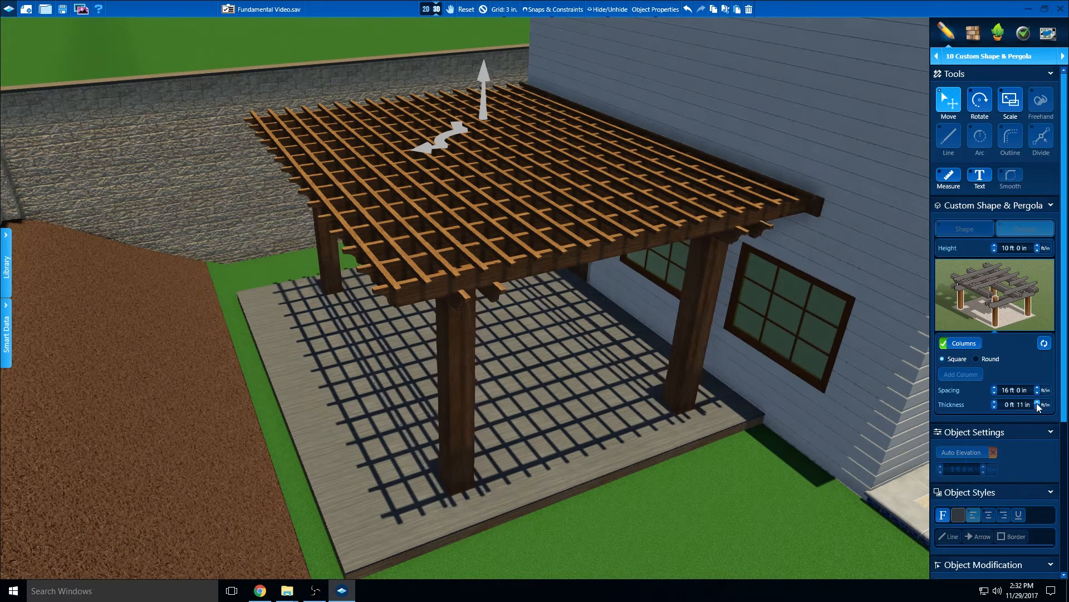
{"action": "left_click", "coordinate": [1037, 402]}
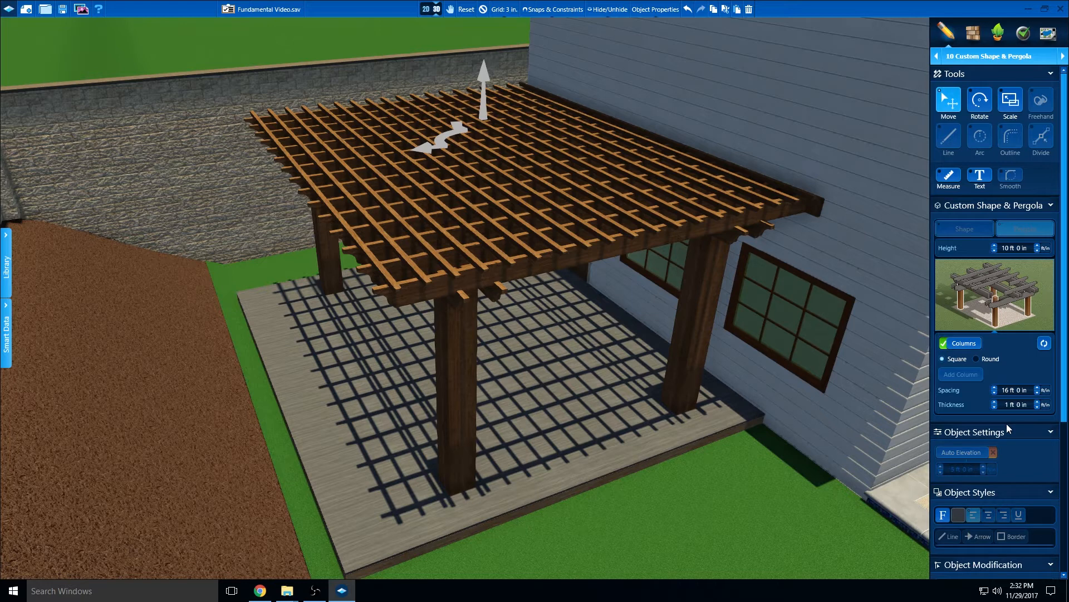
Set the spacing of the pergola's rafters to 2 ft 0 in
{"action": "left_click", "coordinate": [990, 298]}
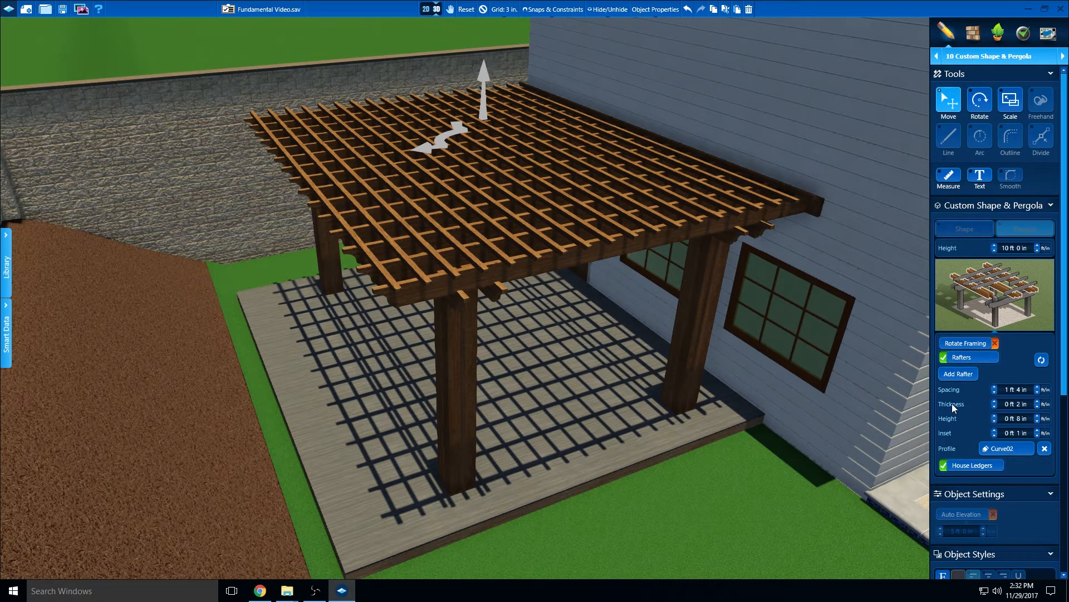
{"action": "left_click", "coordinate": [994, 387]}
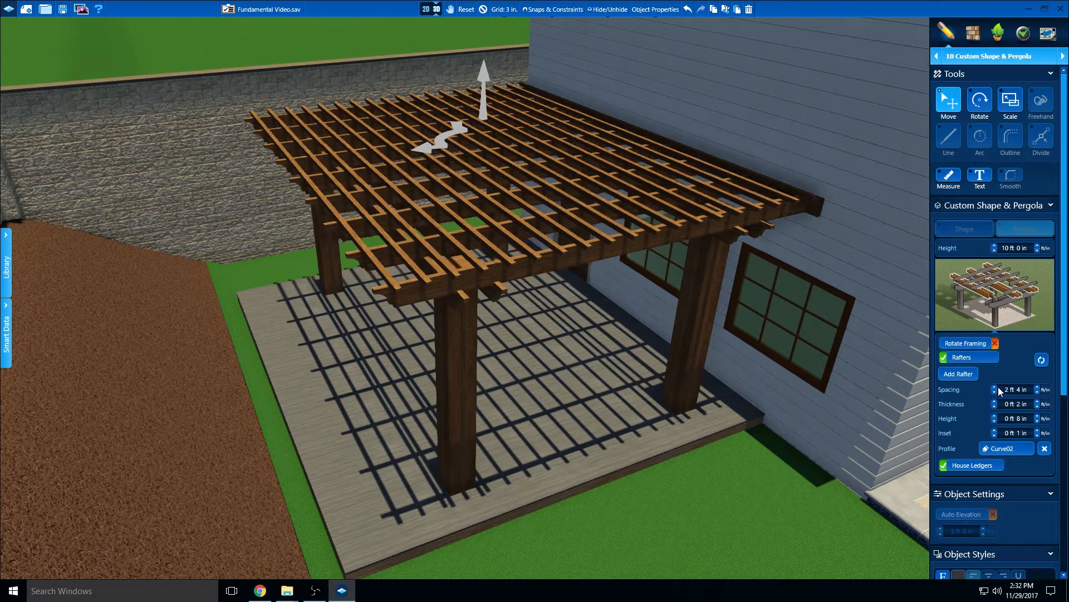
{"action": "left_click", "coordinate": [1038, 391]}
{"action": "left_click", "coordinate": [1037, 391]}
{"action": "left_click", "coordinate": [1038, 391]}
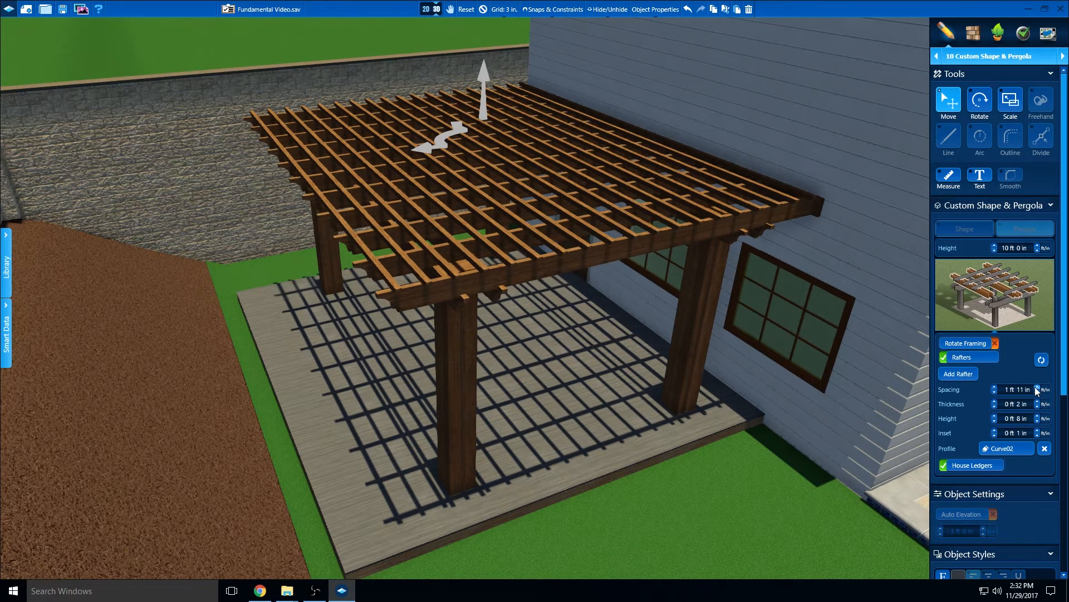
{"action": "left_click", "coordinate": [1036, 387]}
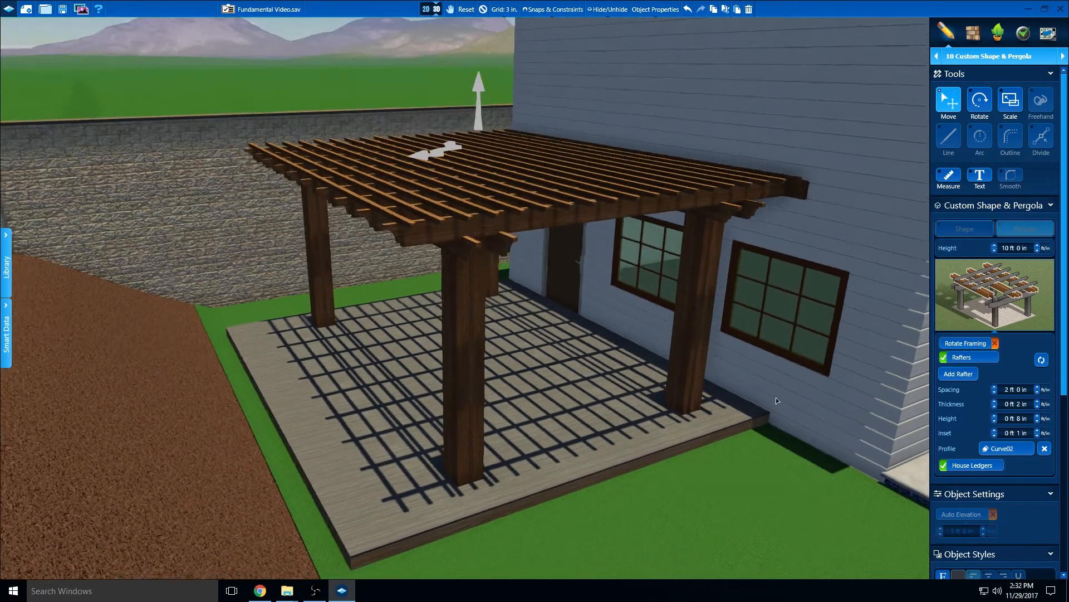
Try the Stairstep board profile on the pergola's rafters, and replace it with Curve03
{"action": "scroll", "coordinate": [751, 404], "scroll_direction": "up", "scroll_amount": 5}
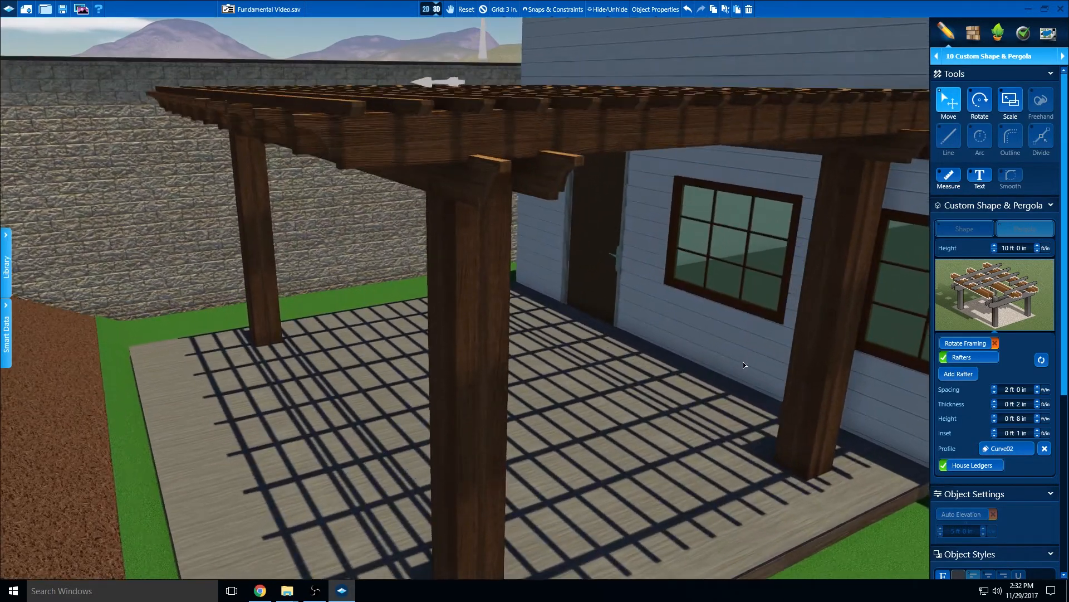
{"action": "mouse_move", "coordinate": [743, 362]}
{"action": "left_mouse_down"}
{"action": "mouse_move", "coordinate": [709, 369]}
{"action": "mouse_move", "coordinate": [730, 369]}
{"action": "left_mouse_up"}
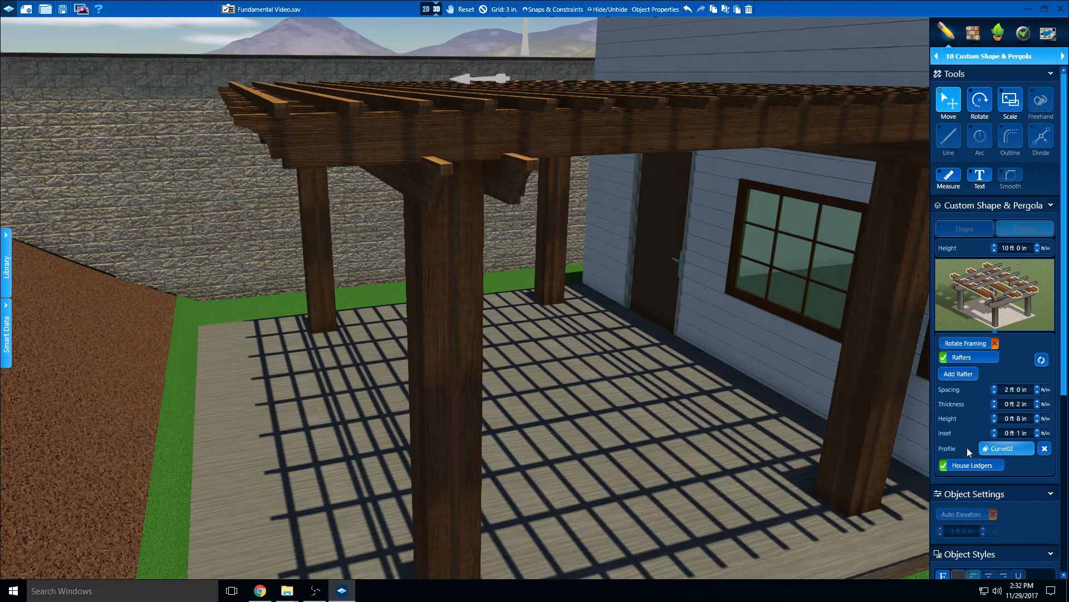
{"action": "left_click", "coordinate": [1000, 451]}
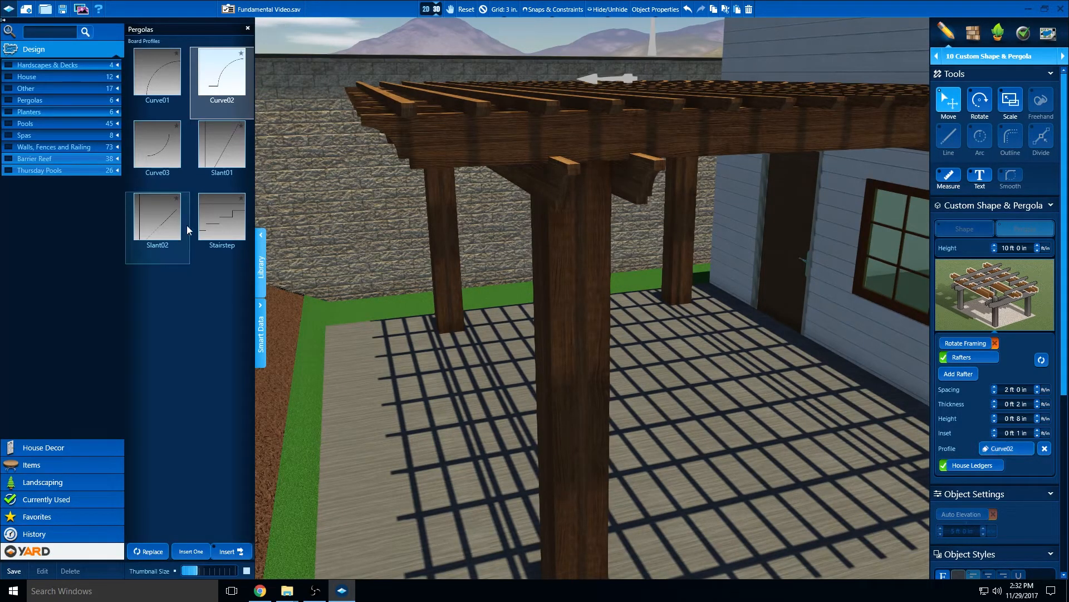
{"action": "left_click", "coordinate": [222, 224]}
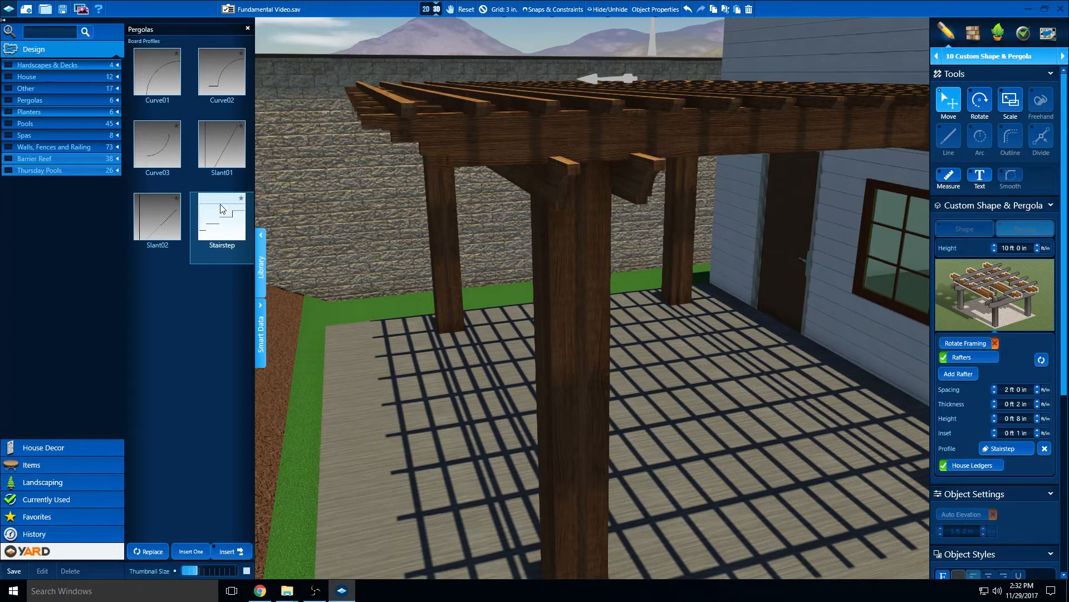
{"action": "left_click", "coordinate": [166, 149]}
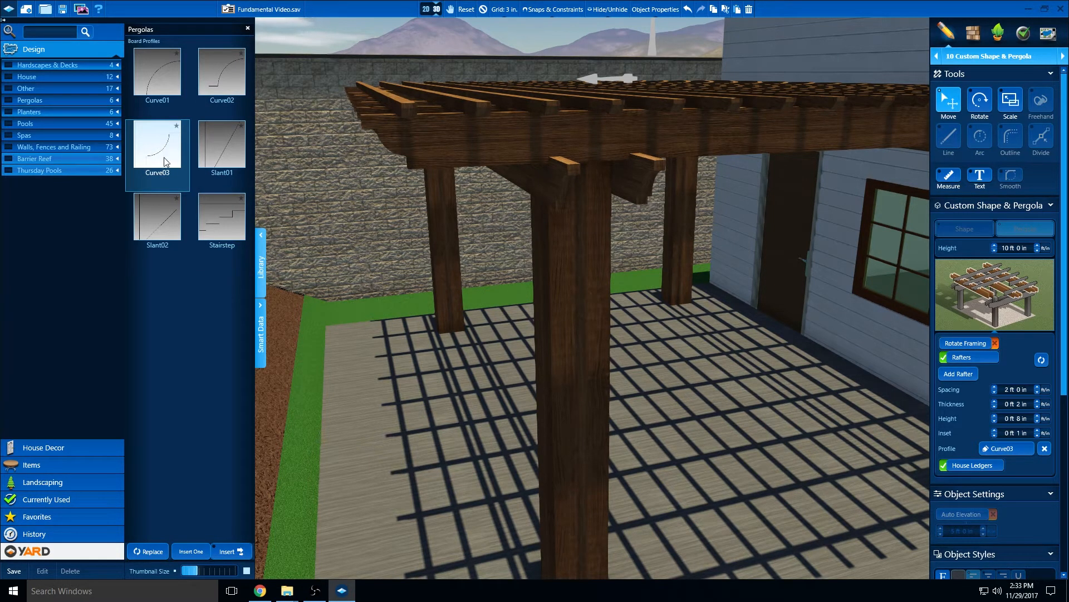
{"action": "left_click", "coordinate": [260, 287]}
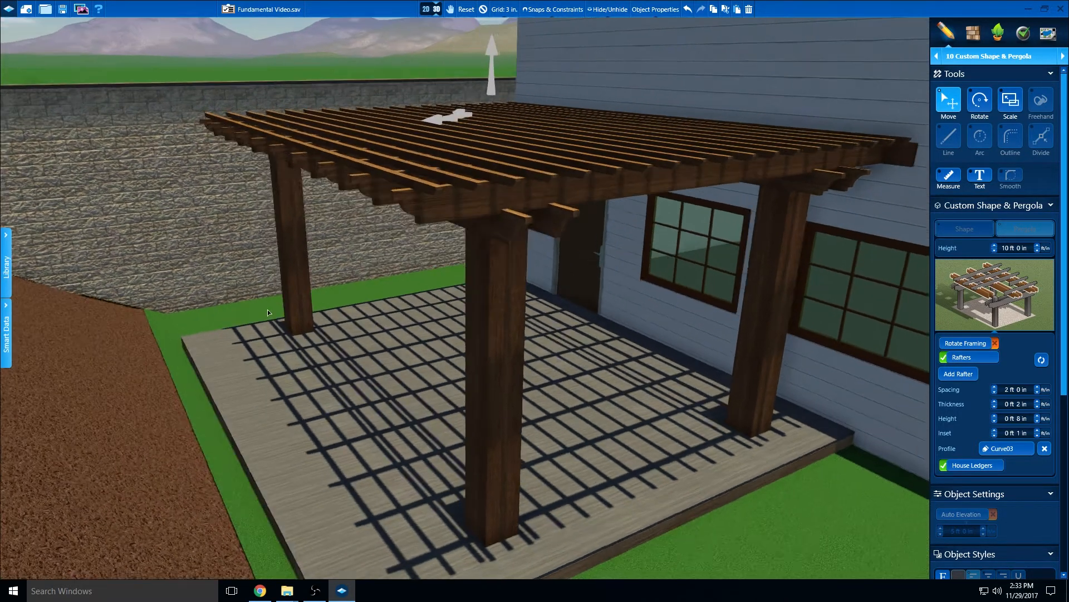
{"action": "middle_click_drag", "start_coordinate": [268, 309], "coordinate": [280, 305]}
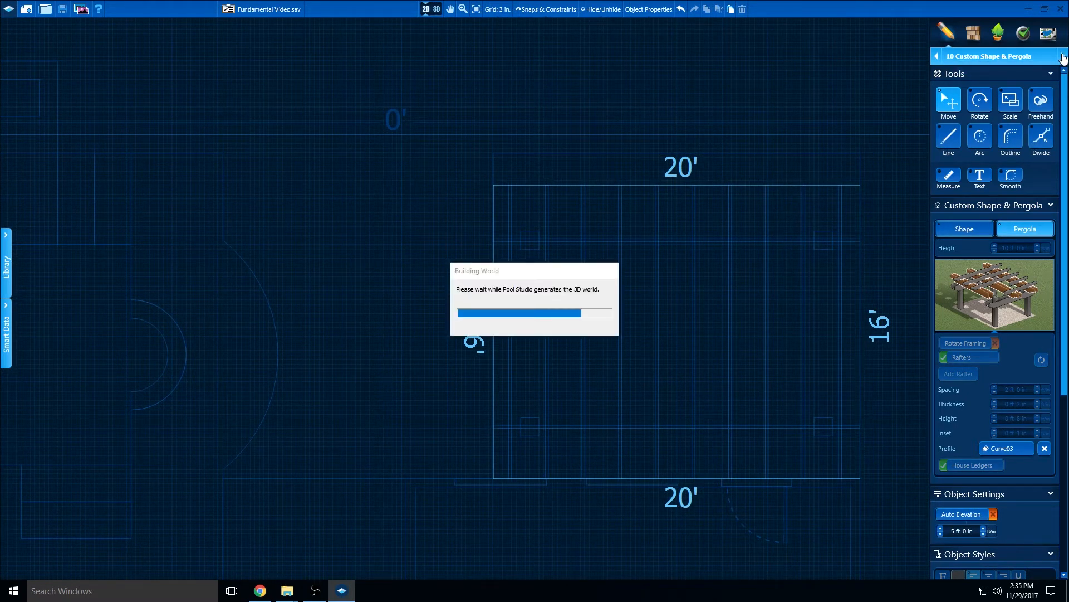
Advance to the Materials stage and view the whole yard with the pergola, pool and spa wall in 3D
{"action": "left_click", "coordinate": [1063, 58]}
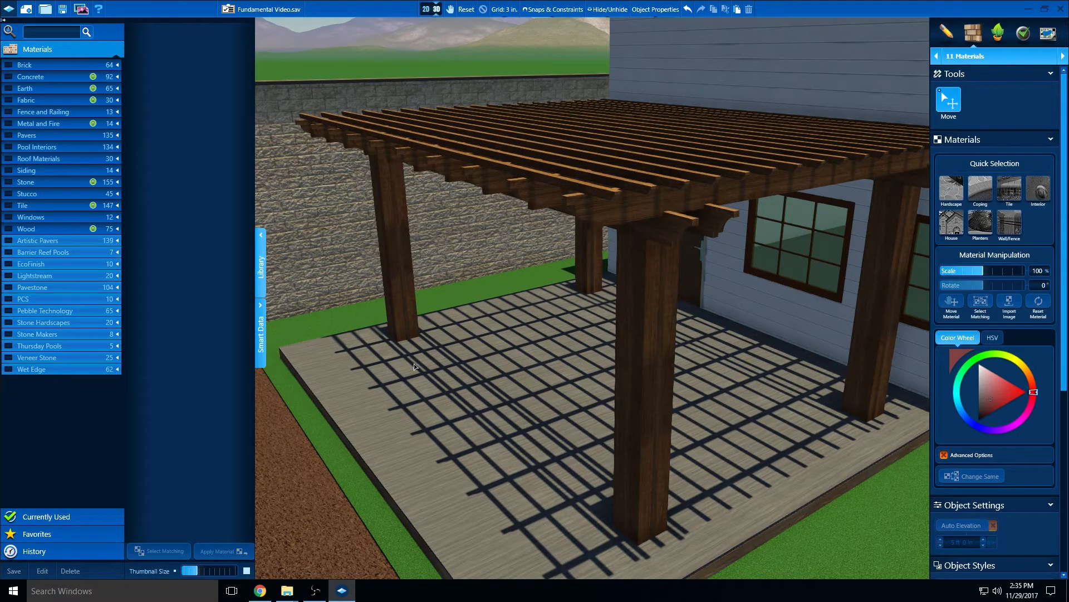
{"action": "scroll", "coordinate": [413, 363], "scroll_direction": "down", "scroll_amount": 5}
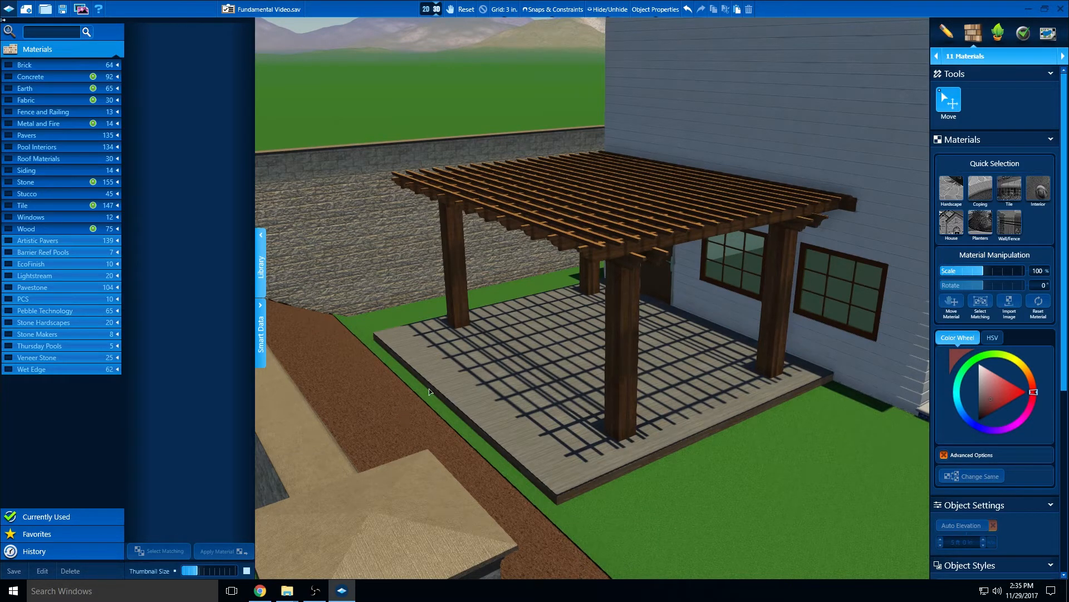
{"action": "scroll", "coordinate": [466, 346], "scroll_direction": "down", "scroll_amount": 8}
{"action": "right_click_drag", "start_coordinate": [630, 390], "coordinate": [400, 282]}
{"action": "scroll", "coordinate": [400, 283], "scroll_direction": "down", "scroll_amount": 7}
{"action": "middle_click_drag", "start_coordinate": [462, 358], "coordinate": [457, 395]}
{"action": "right_click_drag", "start_coordinate": [457, 395], "coordinate": [546, 396]}
{"action": "scroll", "coordinate": [482, 408], "scroll_direction": "up", "scroll_amount": 3}
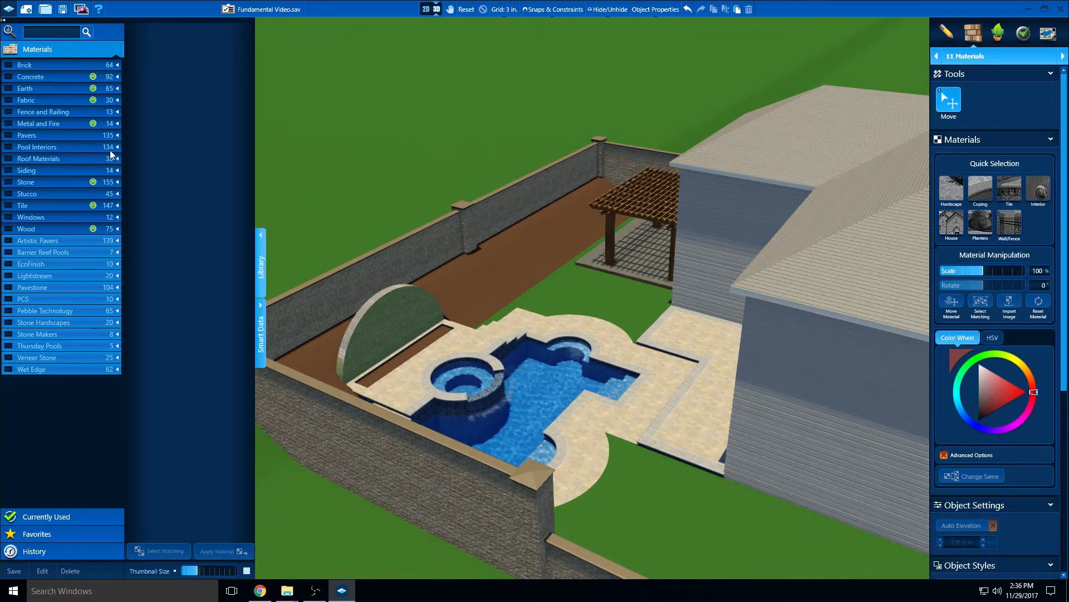
Check the Brick material subcategories, and select all hardscape surfaces around the pool for a material change
{"action": "left_click", "coordinate": [117, 65]}
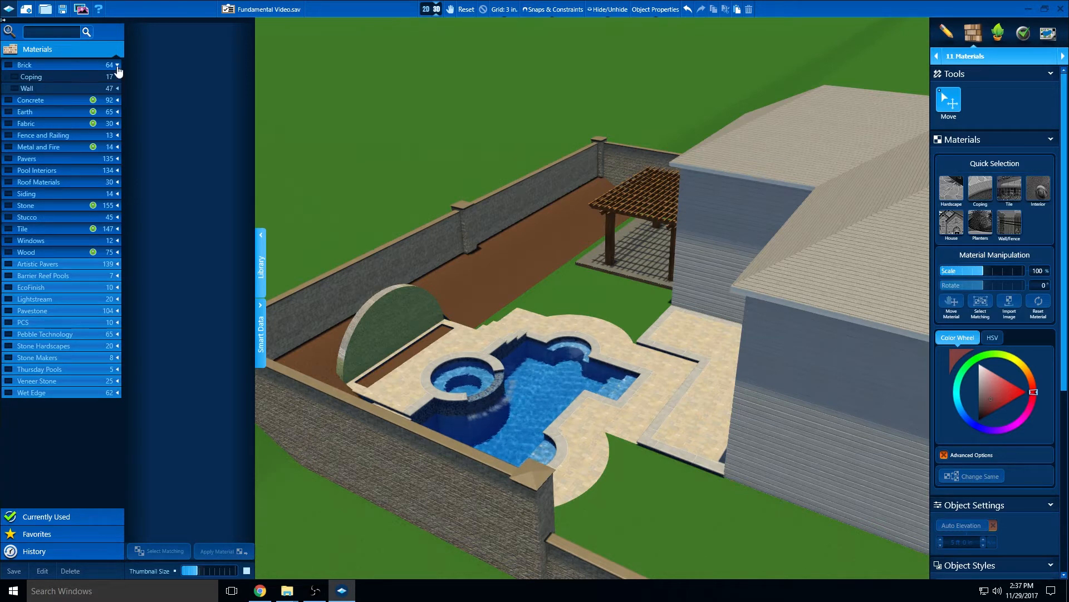
{"action": "left_click", "coordinate": [117, 66]}
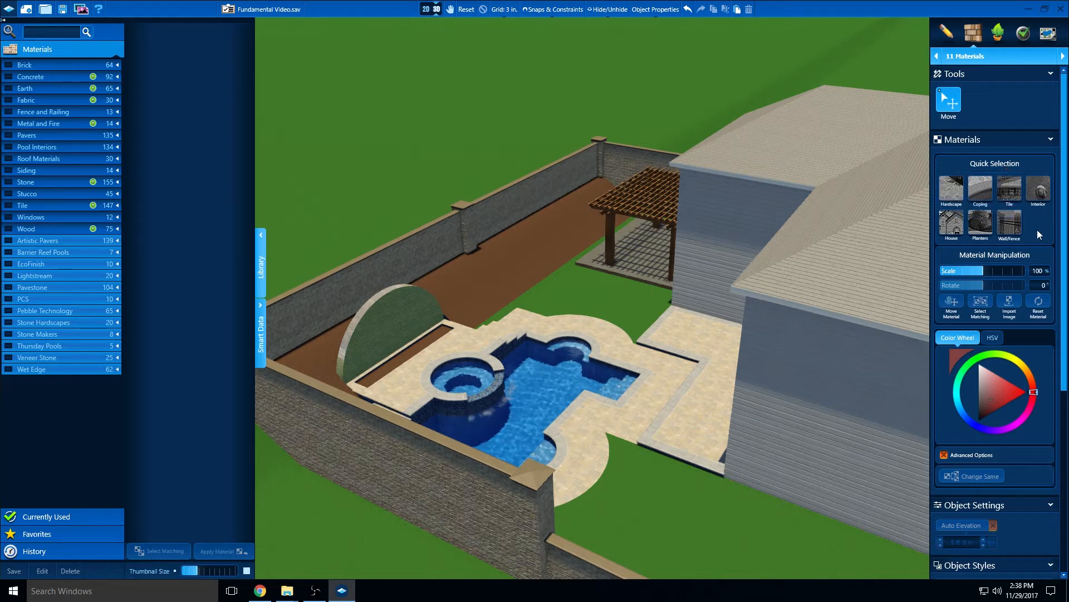
{"action": "left_click", "coordinate": [952, 190]}
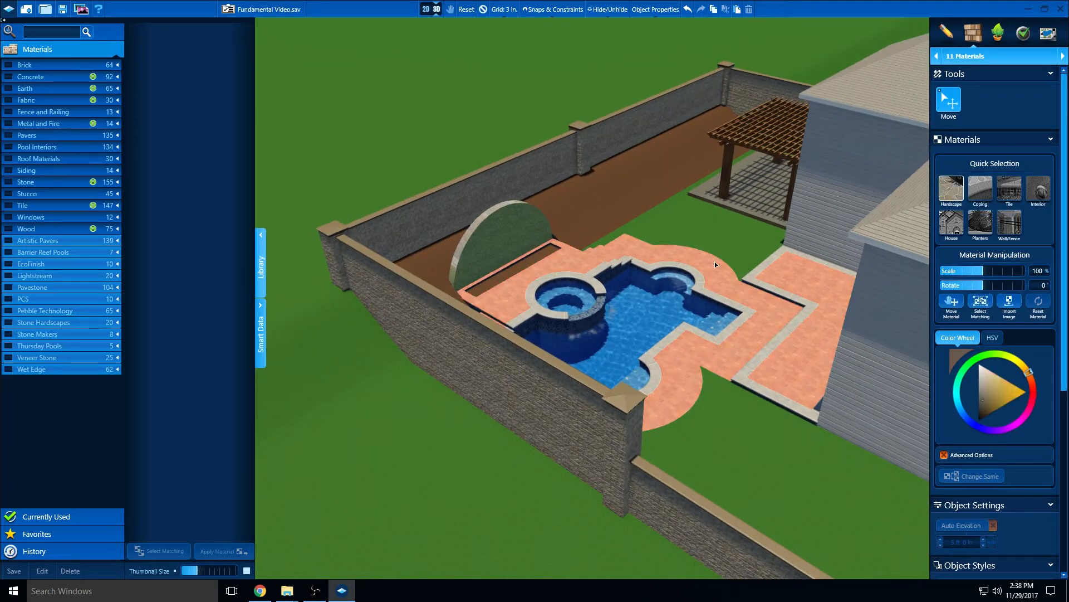
{"action": "middle_click_drag", "start_coordinate": [714, 319], "coordinate": [669, 296]}
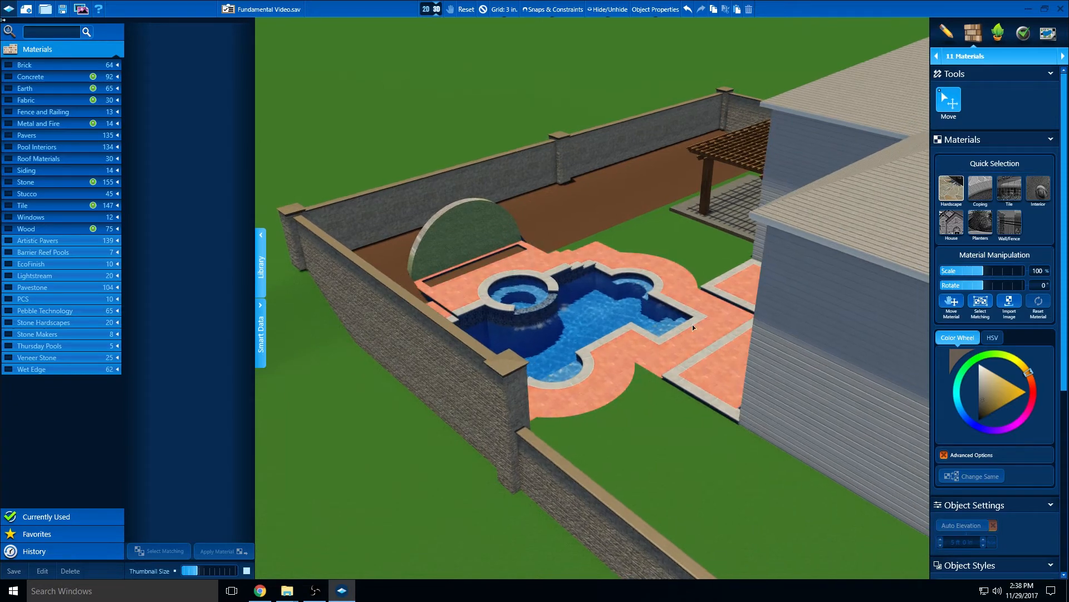
{"action": "scroll", "coordinate": [669, 295], "scroll_direction": "up", "scroll_amount": 5}
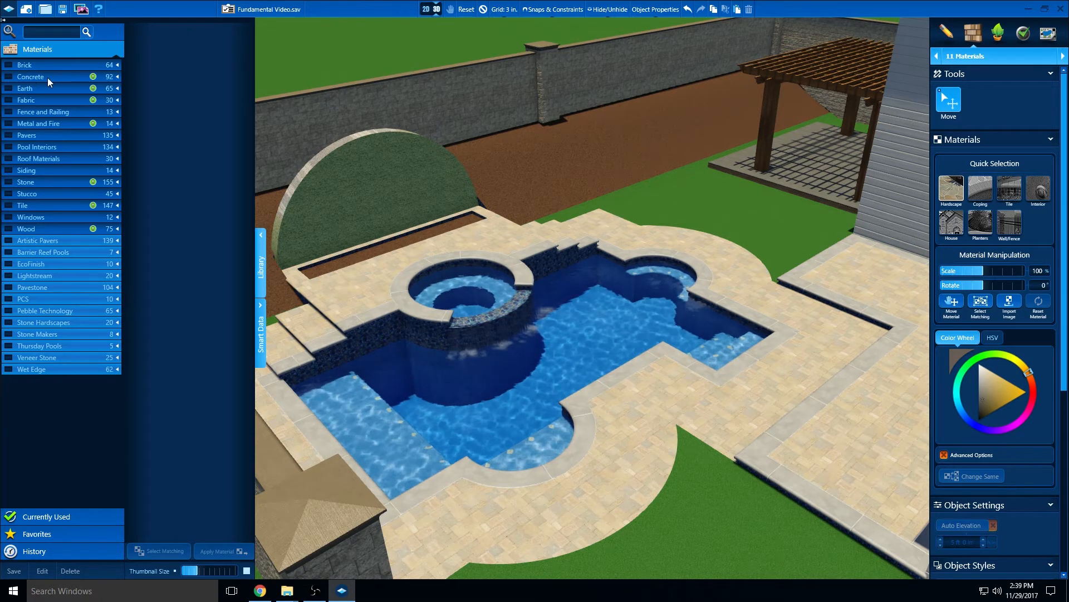
Show the stamped concrete materials and mark Herringbone, Dark Red as a favorite
{"action": "left_click", "coordinate": [118, 79]}
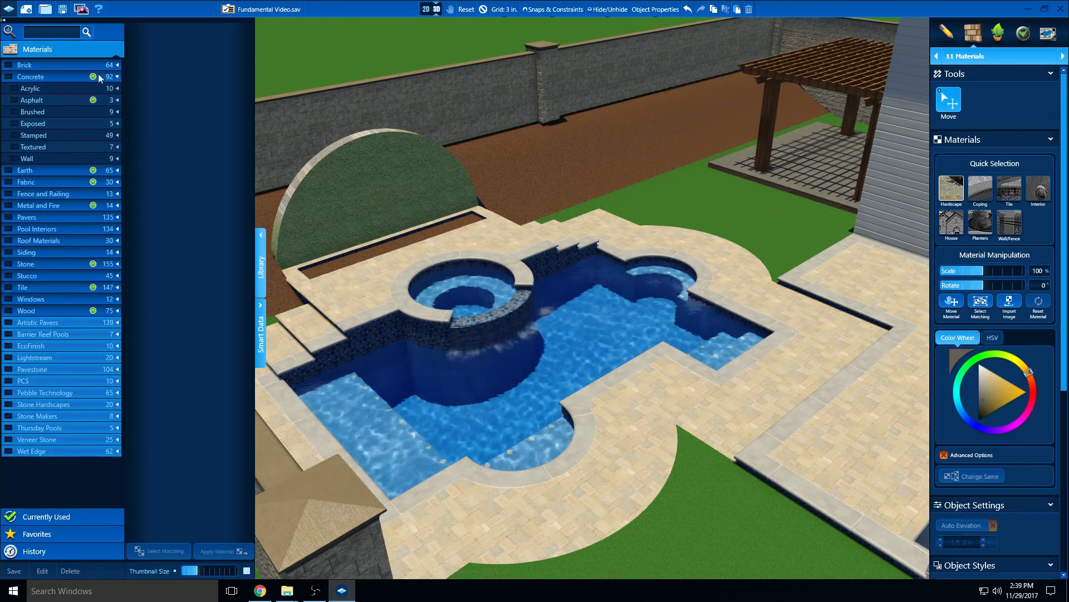
{"action": "left_click", "coordinate": [15, 135]}
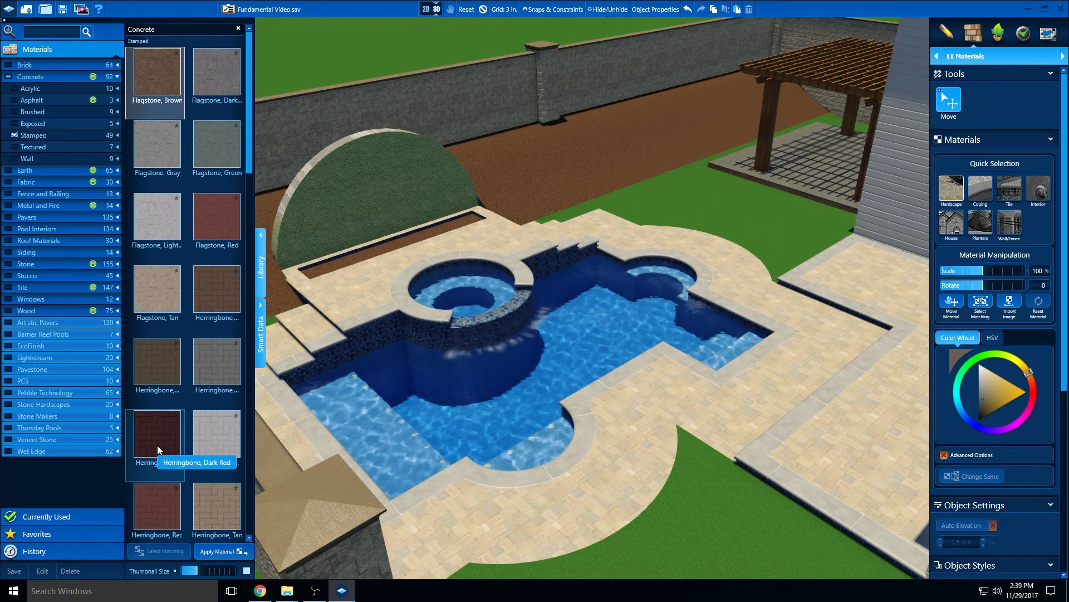
{"action": "left_click", "coordinate": [176, 415]}
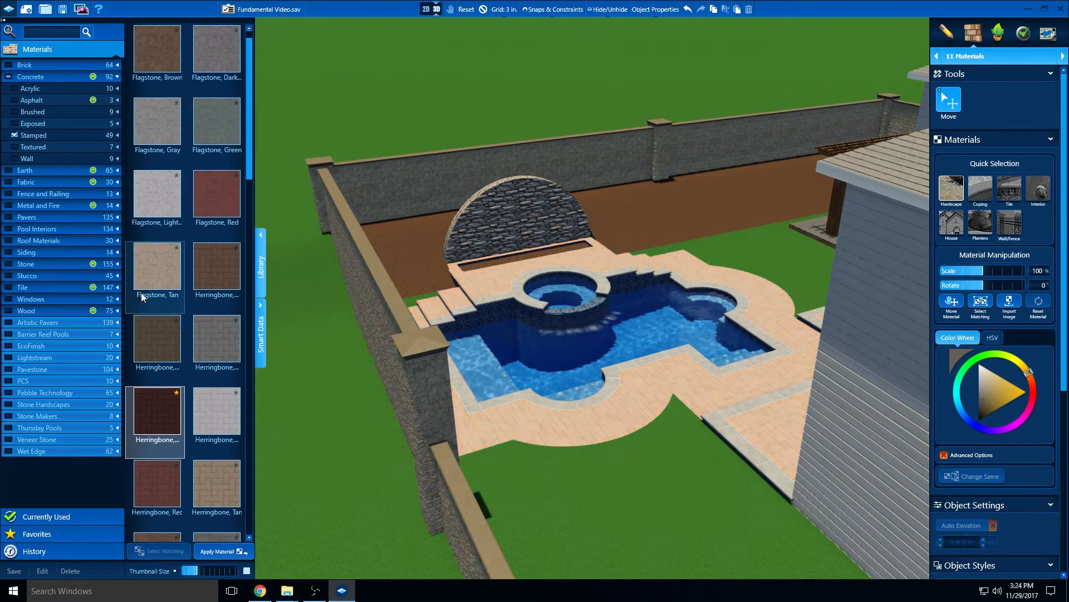
Try the stamped concretes Herringbone, Dark Red and Herringbone, Tan on the hardscape, and replace them with Flagstone, Tan
{"action": "left_click", "coordinate": [165, 419]}
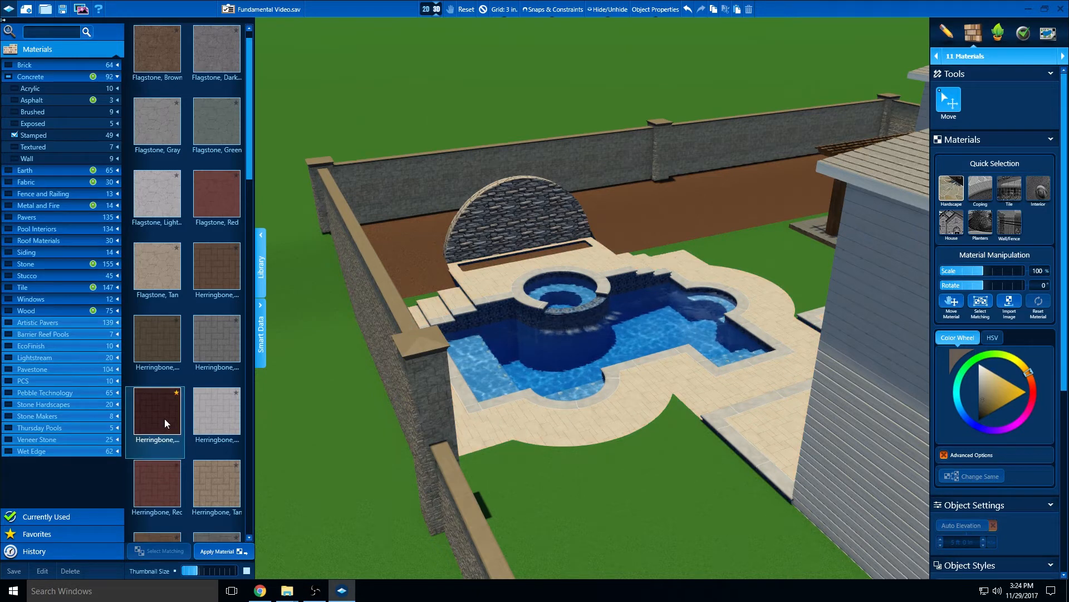
{"action": "left_click", "coordinate": [214, 554]}
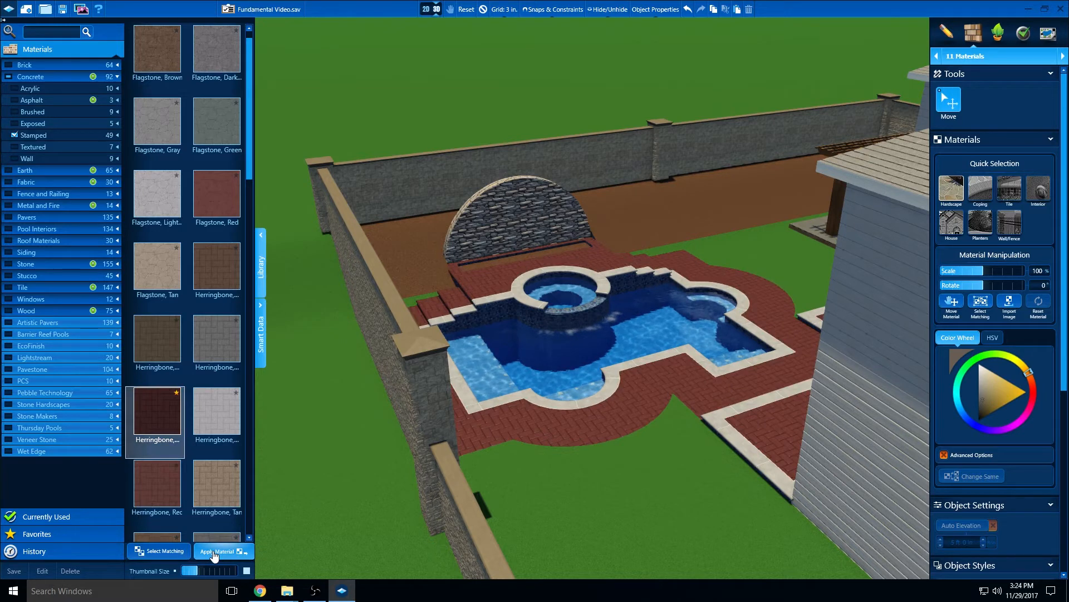
{"action": "left_click", "coordinate": [209, 490]}
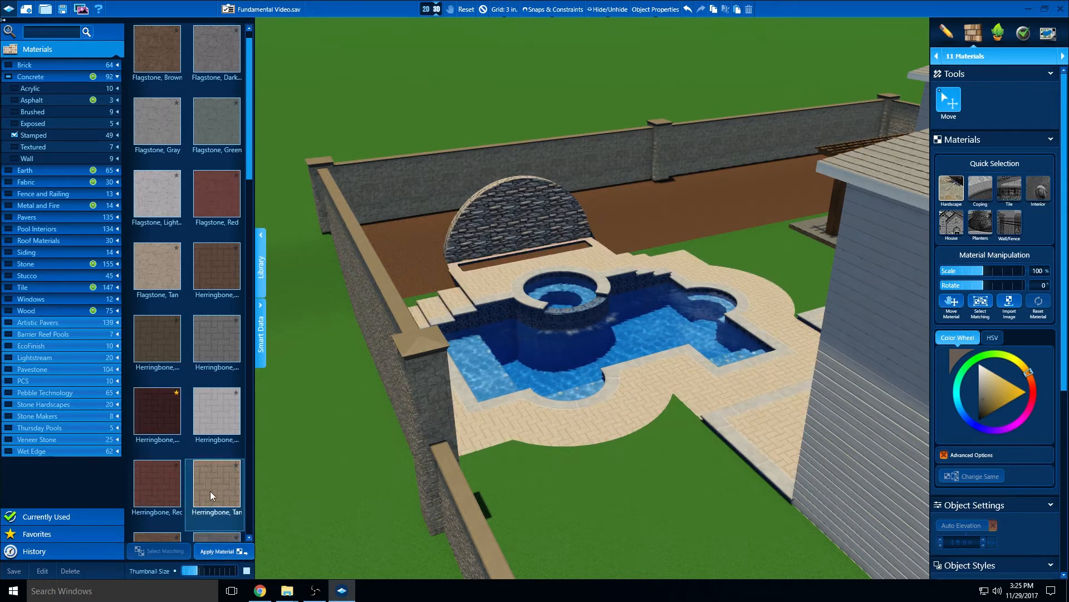
{"action": "left_click", "coordinate": [161, 282]}
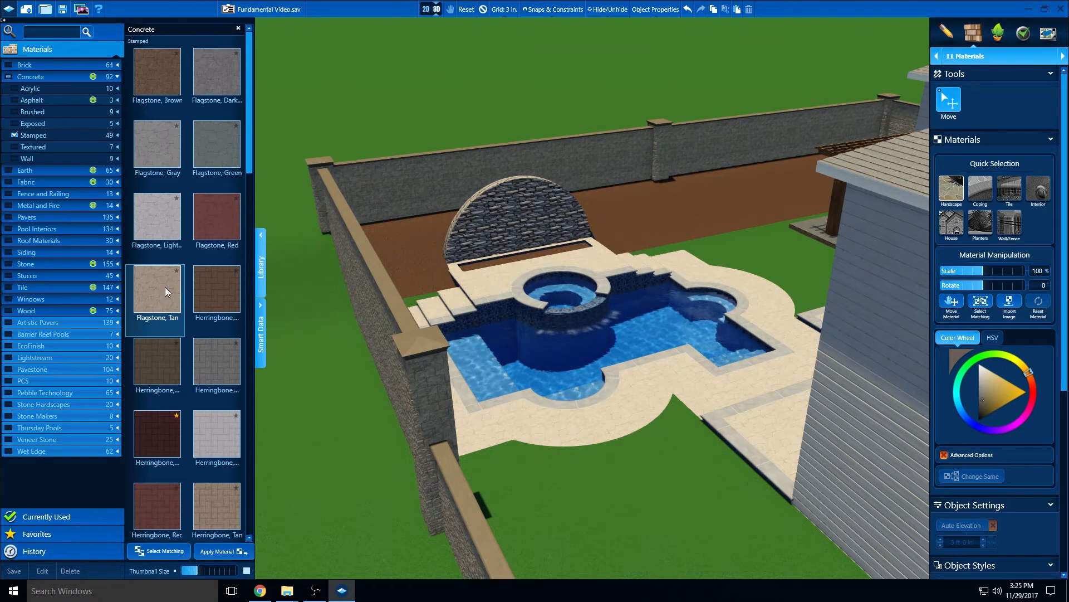
Apply the large-pattern tan stamped concrete to the hardscape, then close the Concrete subcategories and clear the selection
{"action": "scroll", "coordinate": [165, 289], "scroll_direction": "down", "scroll_amount": 5}
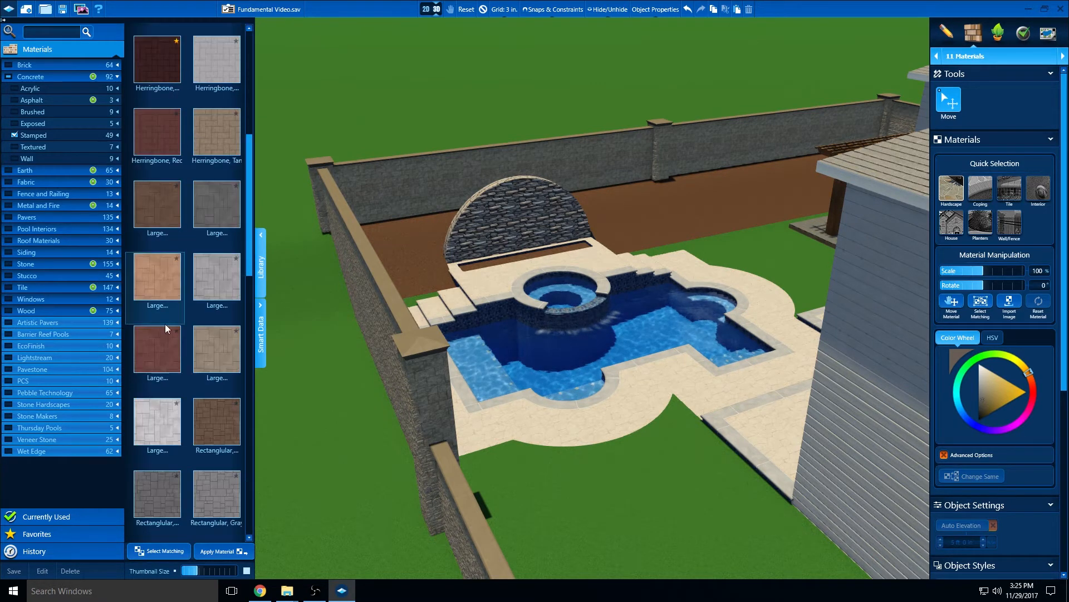
{"action": "left_click", "coordinate": [207, 349]}
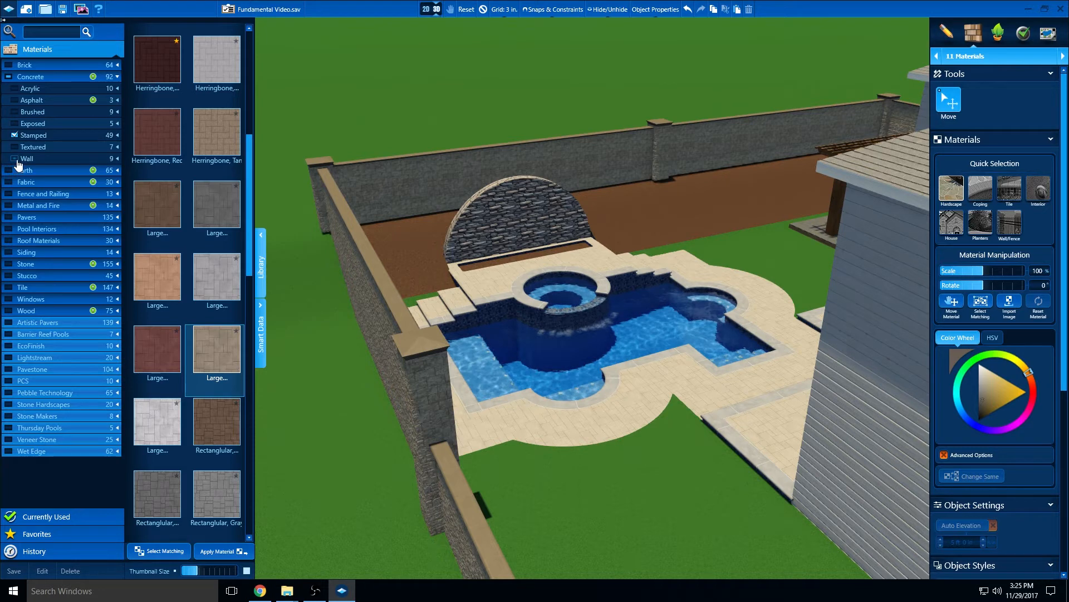
{"action": "left_click", "coordinate": [14, 136]}
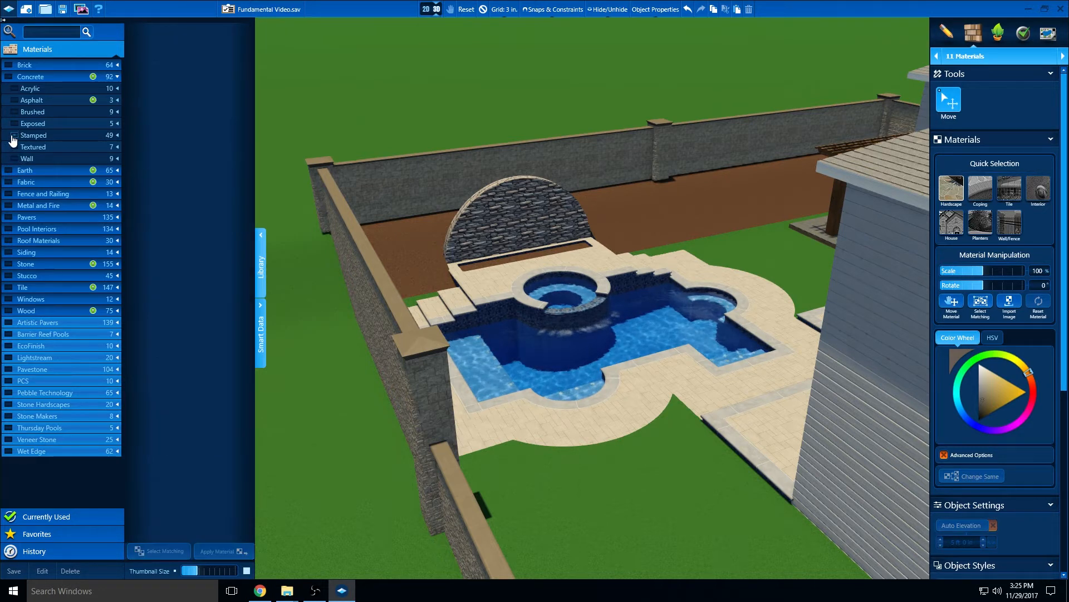
{"action": "left_click", "coordinate": [116, 78]}
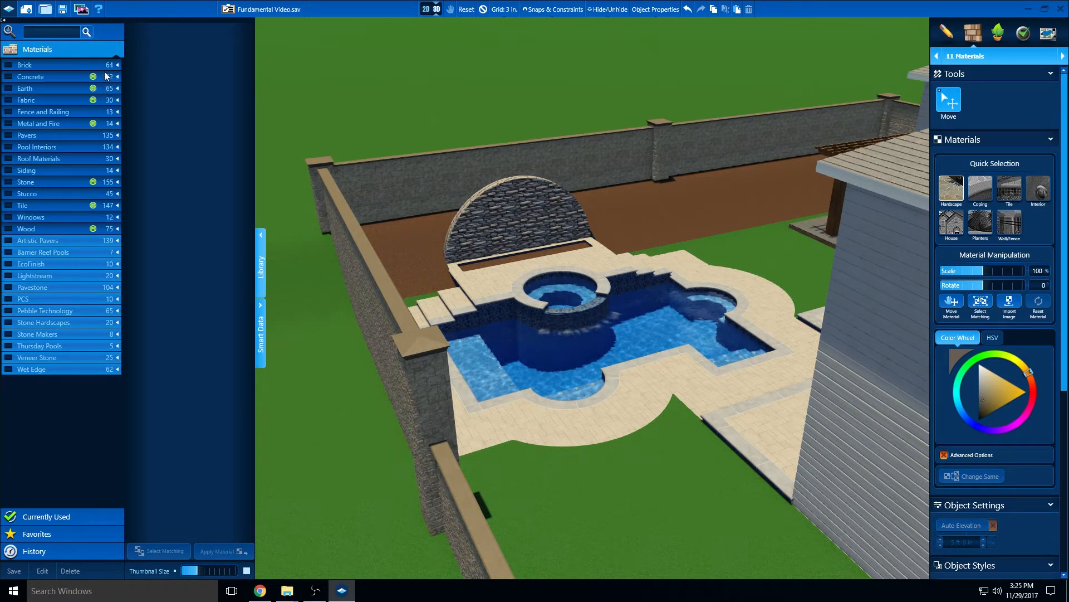
{"action": "left_click", "coordinate": [495, 279]}
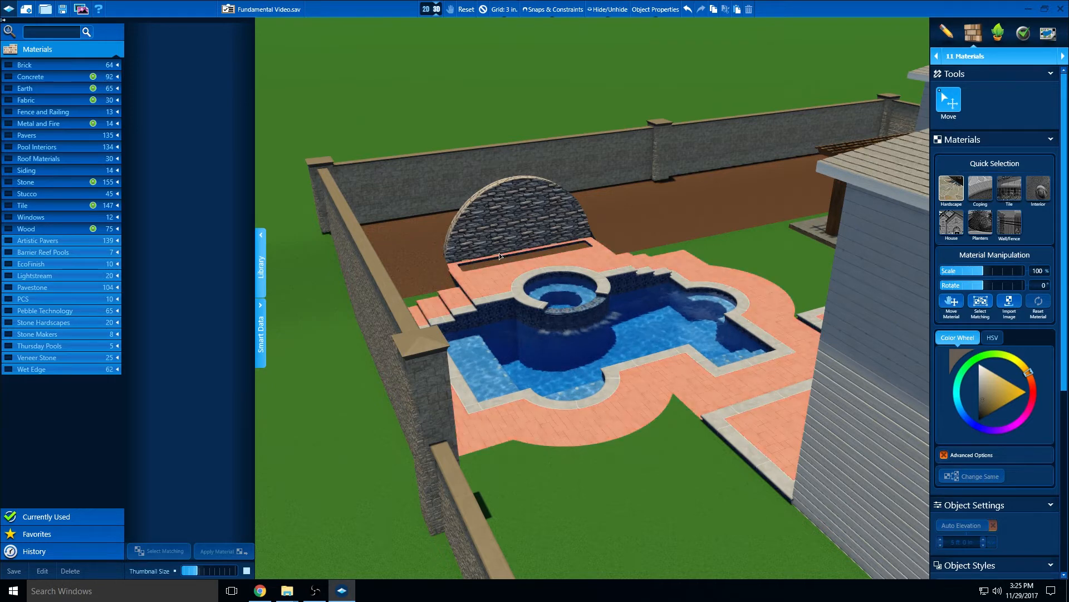
{"action": "left_click", "coordinate": [483, 10]}
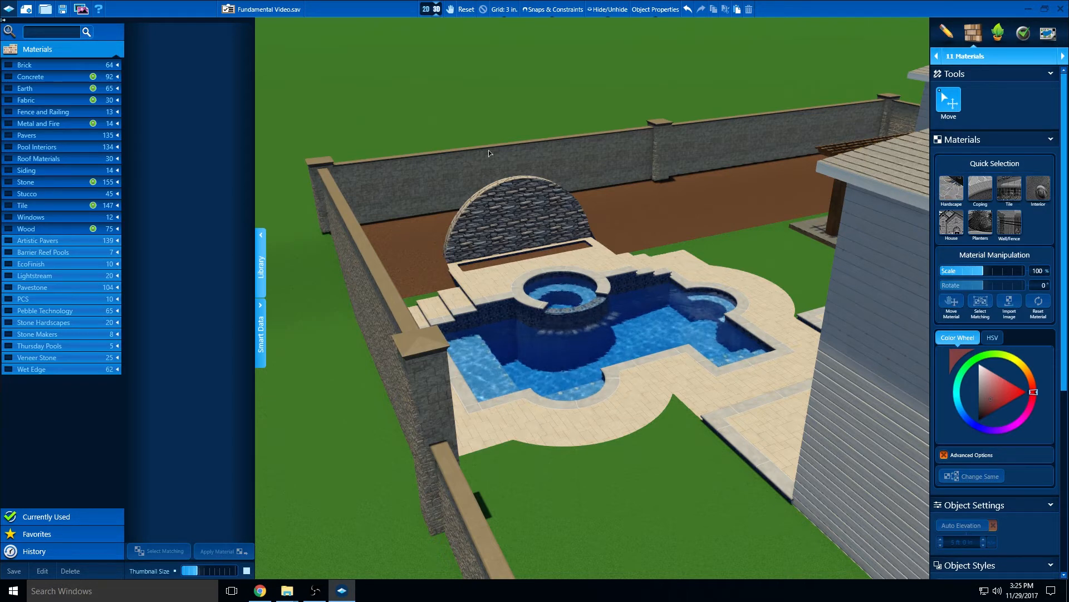
Switch to the Videos folder, check the end of the Materials 1 video in VLC, and return to the pool design
{"action": "left_click", "coordinate": [1029, 9]}
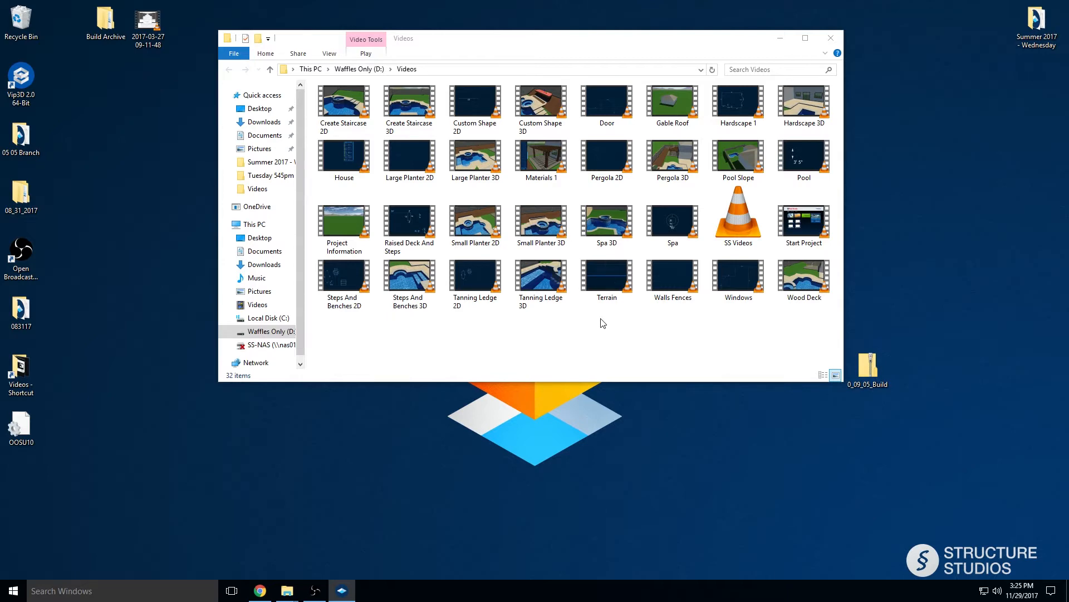
{"action": "double_click", "coordinate": [543, 154]}
{"action": "left_click", "coordinate": [989, 555]}
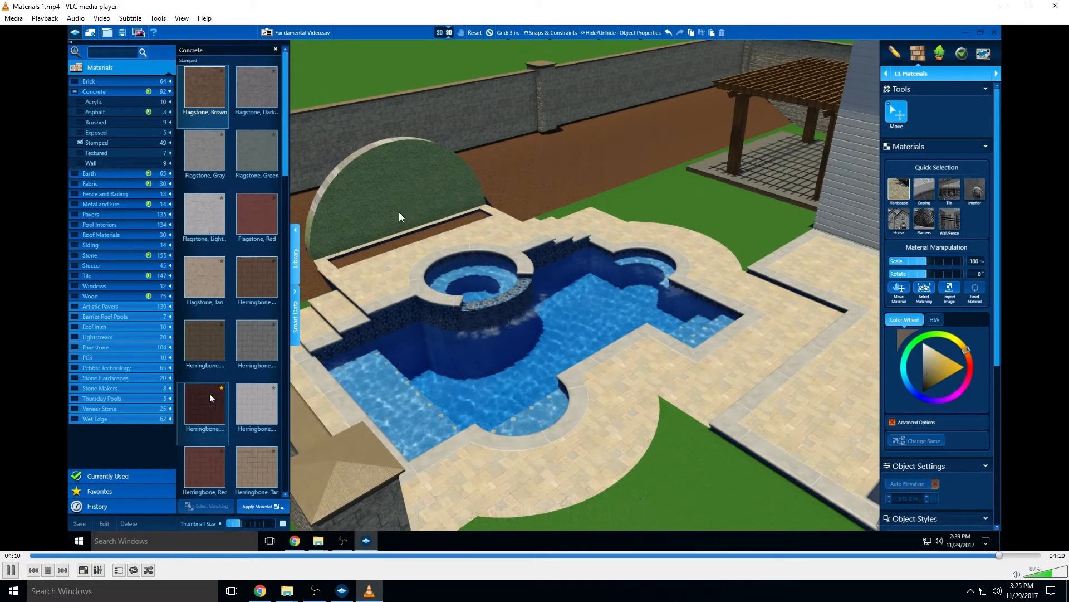
{"action": "left_click", "coordinate": [1055, 5]}
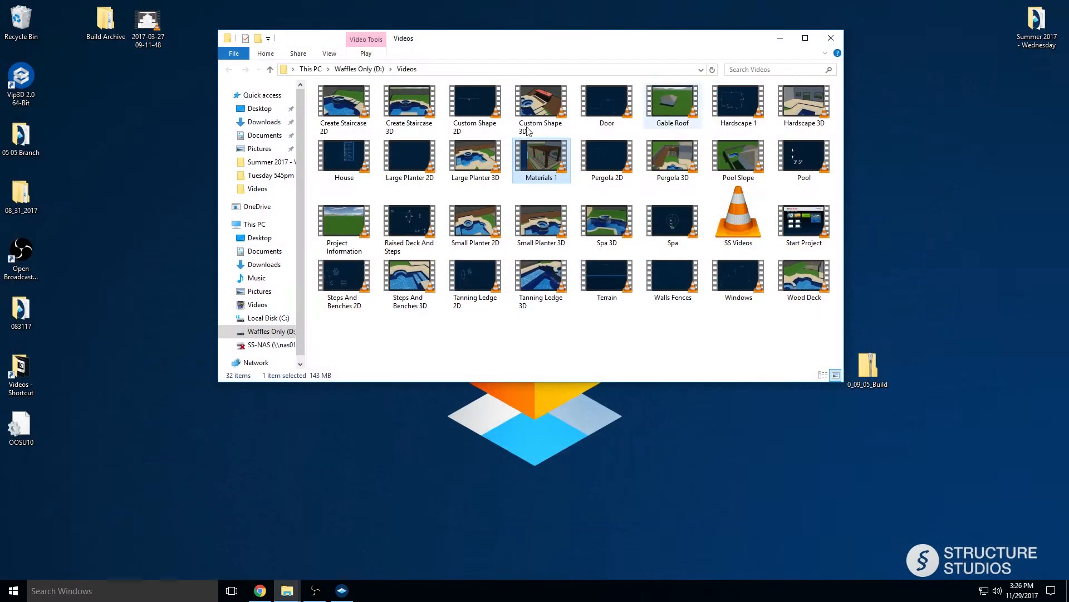
{"action": "left_click", "coordinate": [781, 40]}
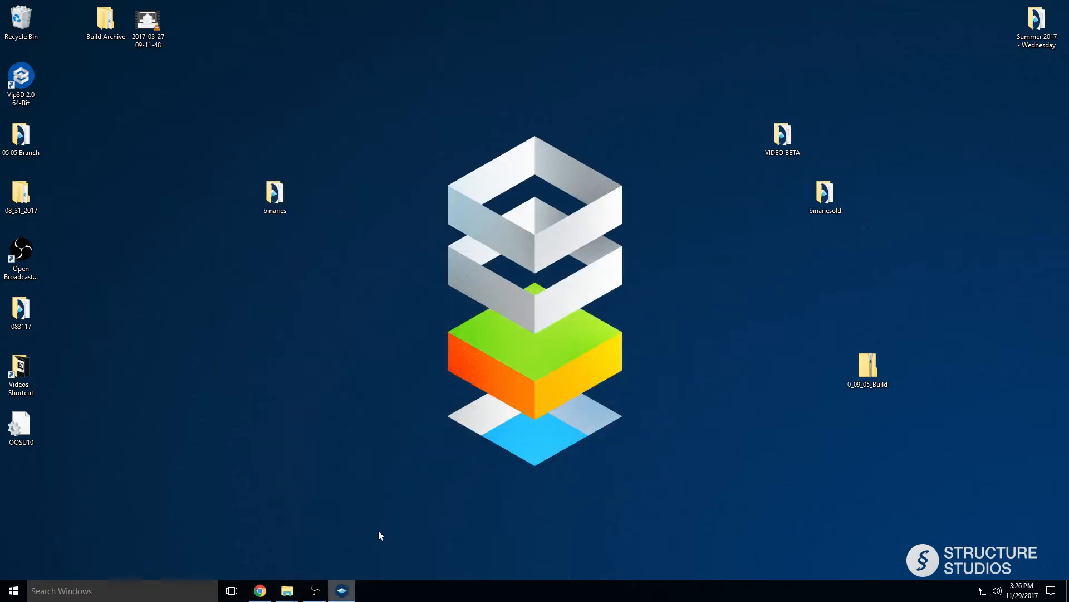
{"action": "left_click", "coordinate": [342, 590]}
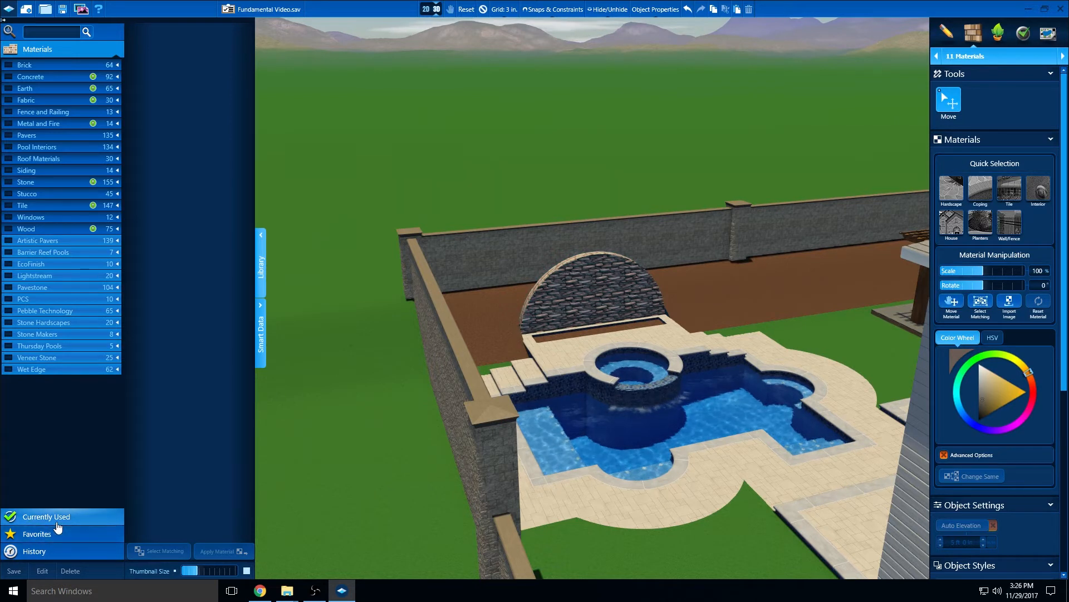
Review the materials currently used in the project, from Concrete through Wood
{"action": "left_click", "coordinate": [57, 520]}
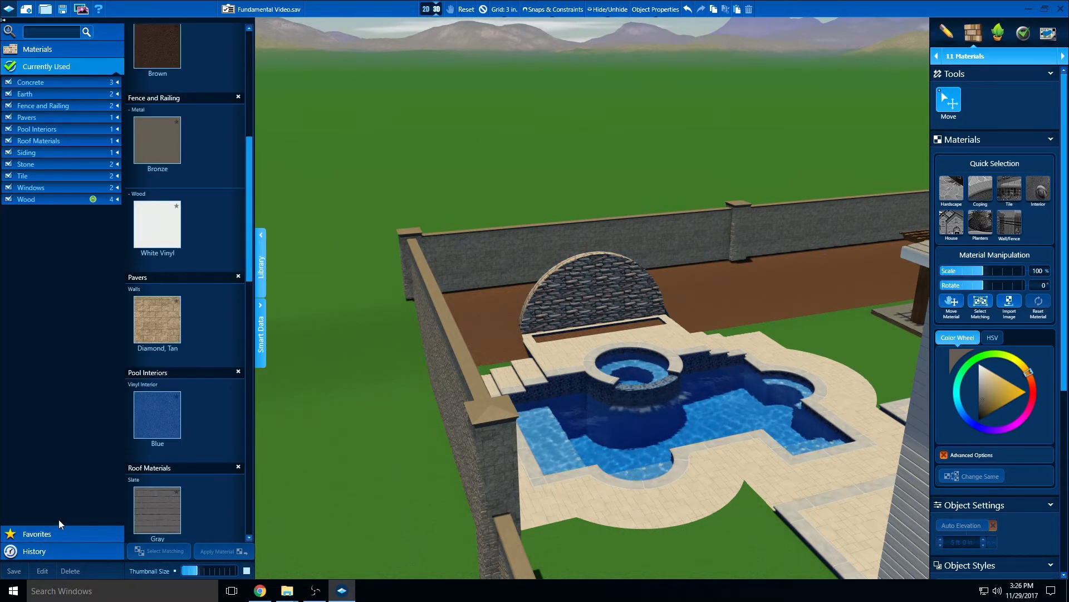
{"action": "scroll", "coordinate": [200, 391], "scroll_direction": "down", "scroll_amount": 2}
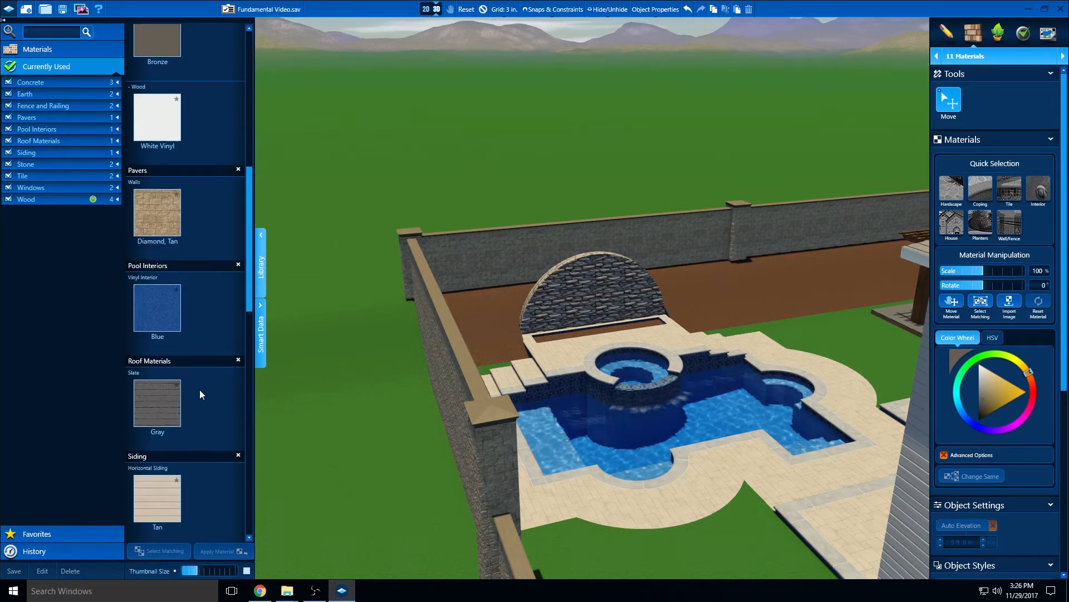
{"action": "scroll", "coordinate": [197, 390], "scroll_direction": "down", "scroll_amount": 4}
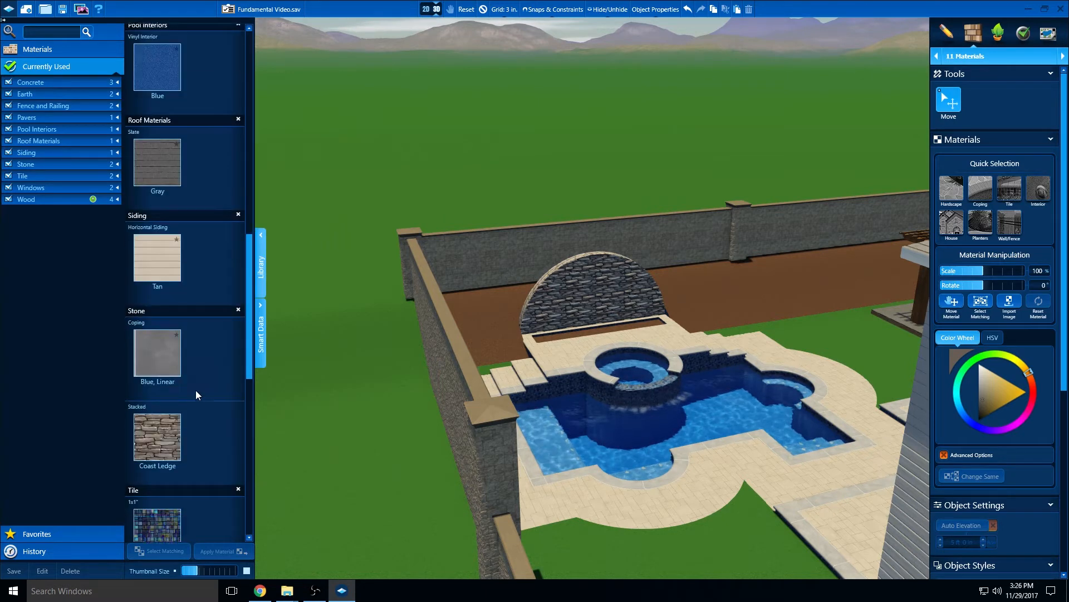
{"action": "scroll", "coordinate": [196, 390], "scroll_direction": "down", "scroll_amount": 10}
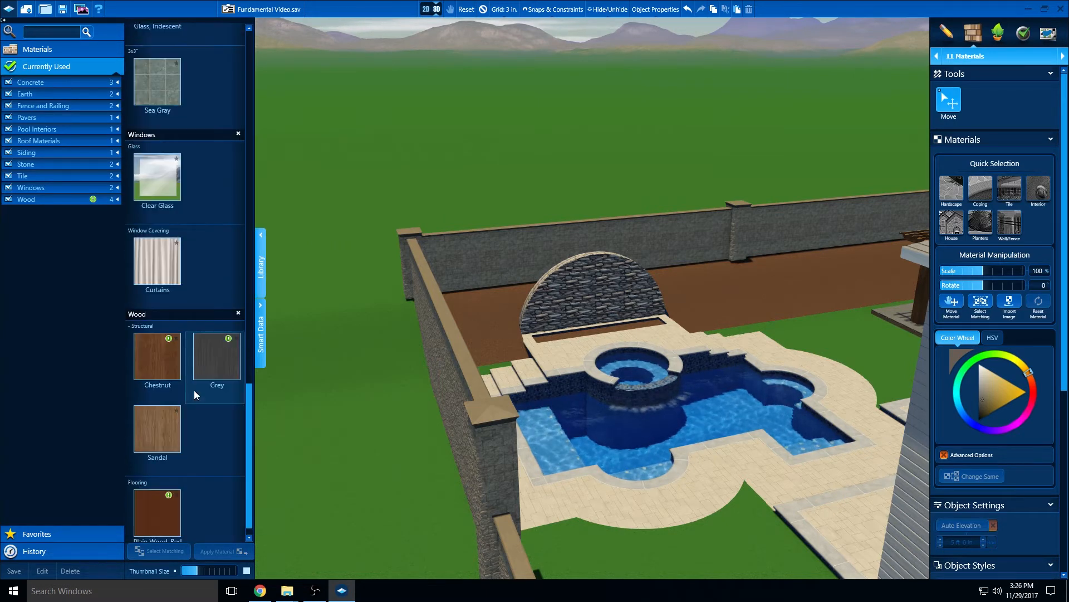
{"action": "scroll", "coordinate": [184, 423], "scroll_direction": "up", "scroll_amount": 2}
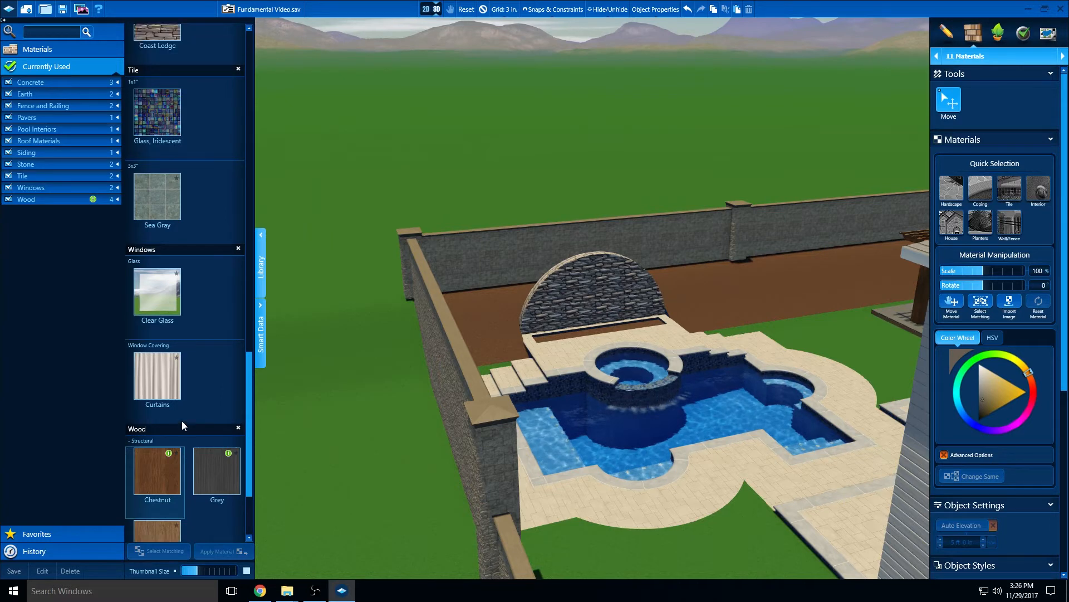
{"action": "scroll", "coordinate": [182, 418], "scroll_direction": "up", "scroll_amount": 7}
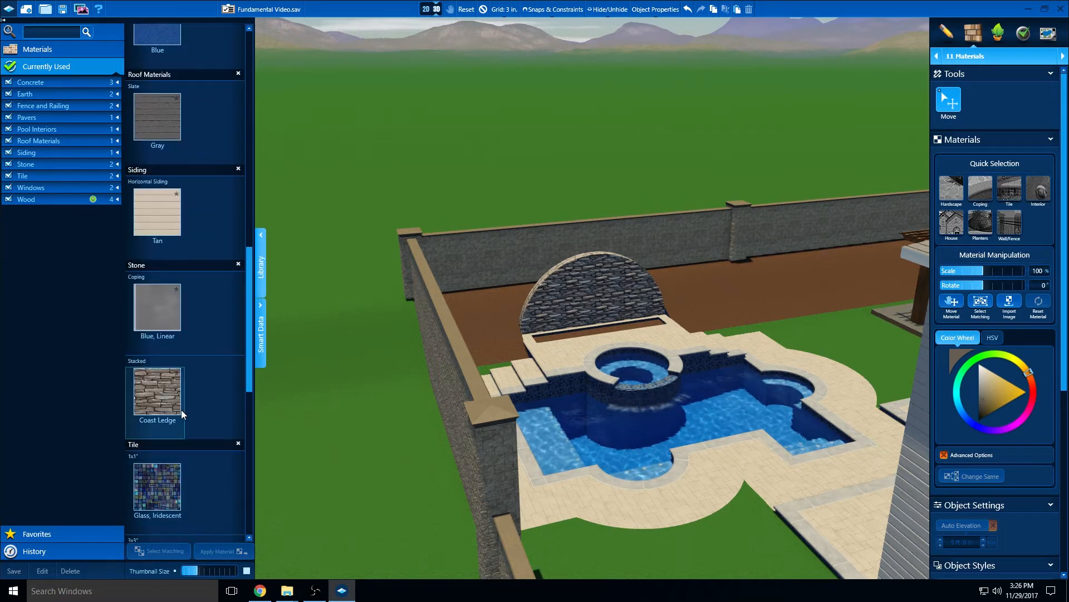
{"action": "scroll", "coordinate": [182, 409], "scroll_direction": "up", "scroll_amount": 14}
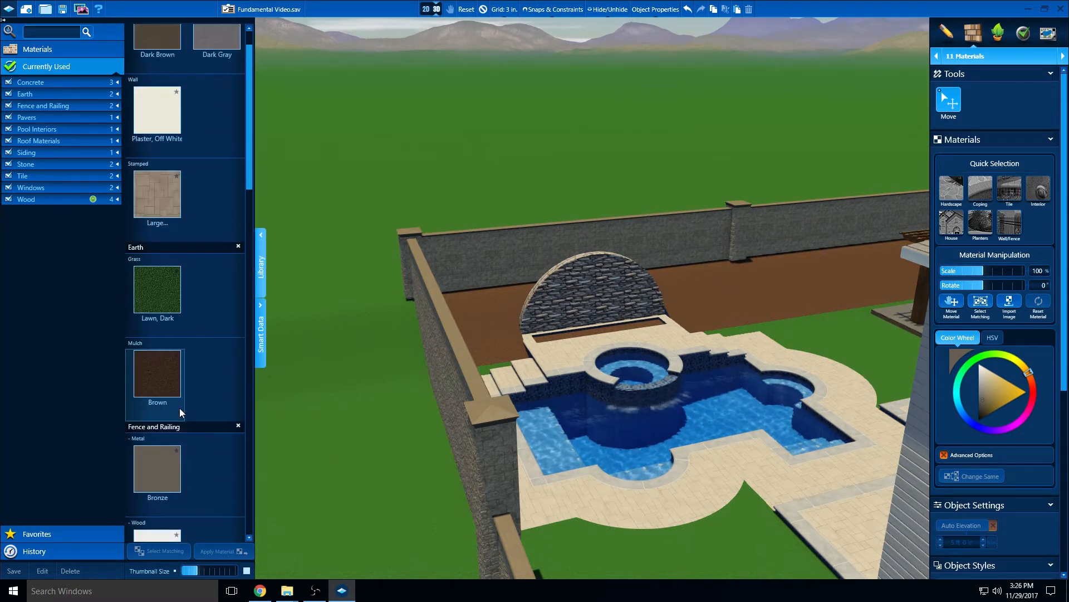
{"action": "scroll", "coordinate": [180, 412], "scroll_direction": "up", "scroll_amount": 1}
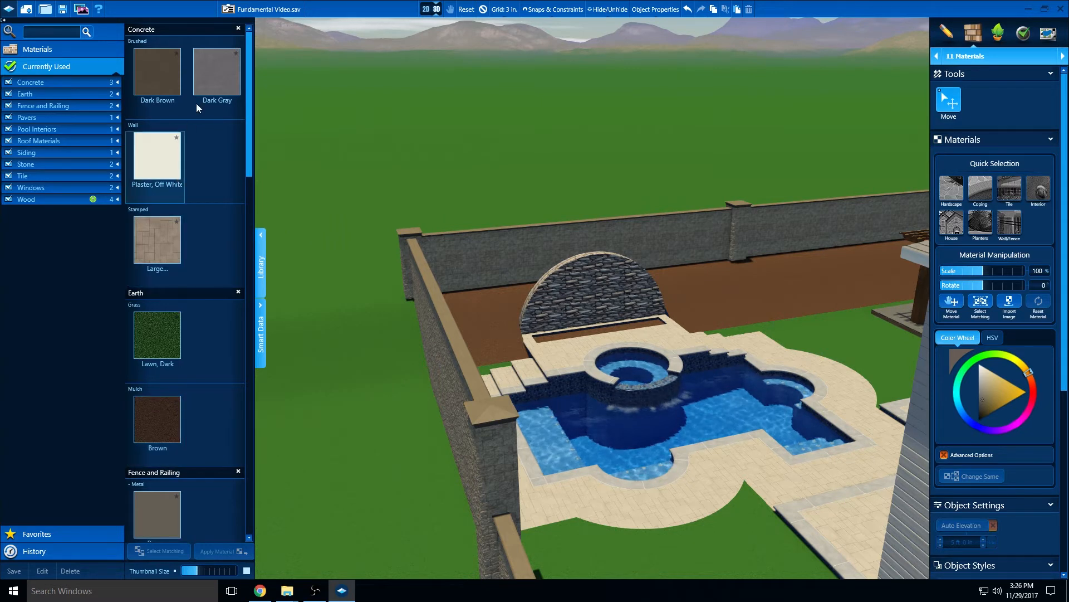
Try brushed concrete Dark Gray on the arched wall behind the spa, and check the stone entries among the currently used materials
{"action": "left_click", "coordinate": [221, 78]}
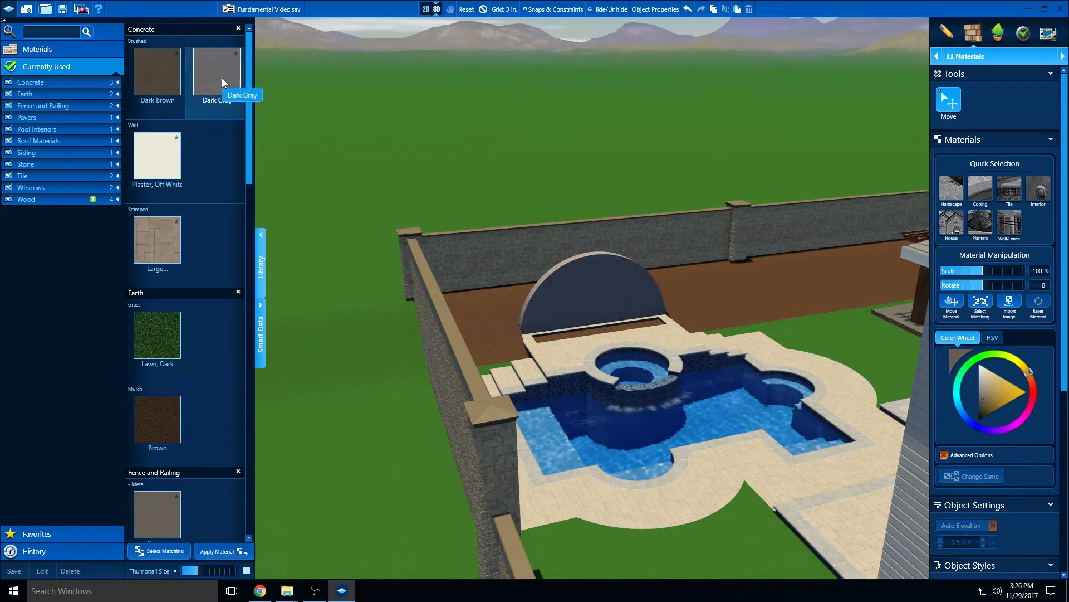
{"action": "scroll", "coordinate": [205, 114], "scroll_direction": "down", "scroll_amount": 5}
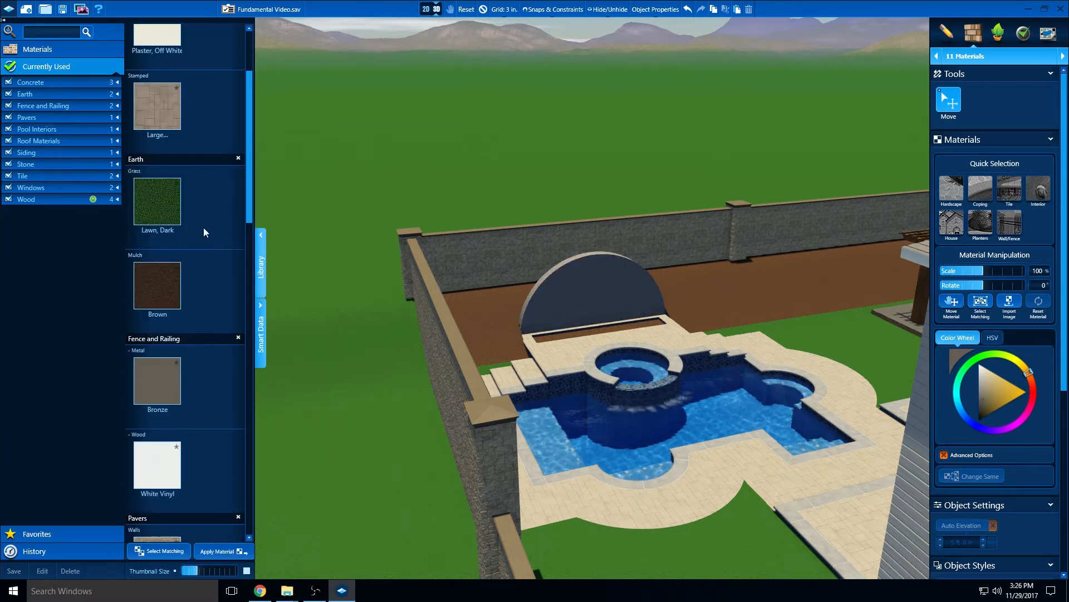
{"action": "scroll", "coordinate": [201, 225], "scroll_direction": "down", "scroll_amount": 8}
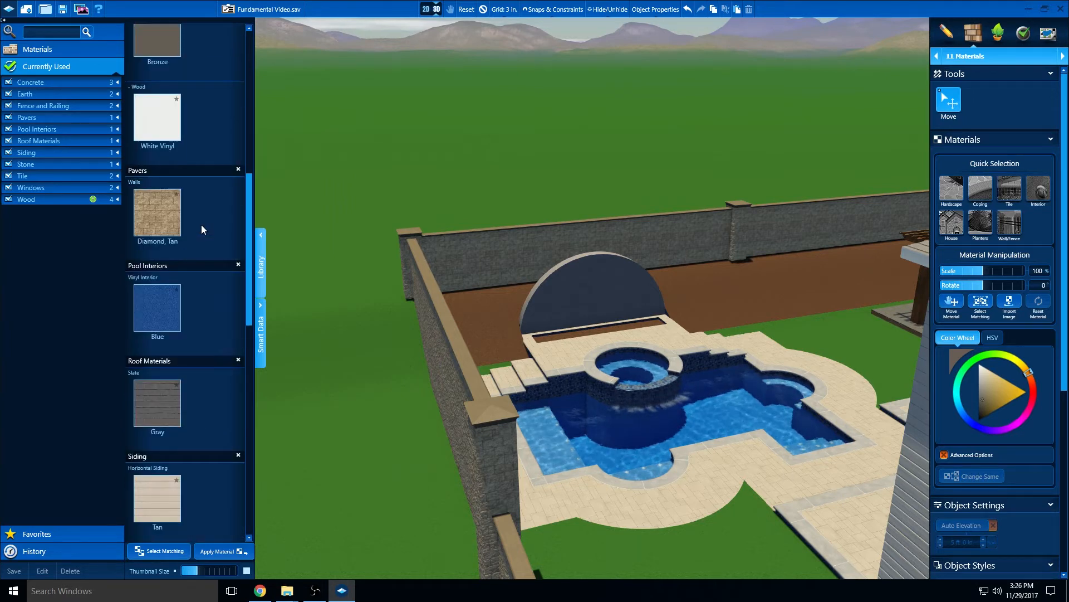
{"action": "scroll", "coordinate": [196, 228], "scroll_direction": "down", "scroll_amount": 1}
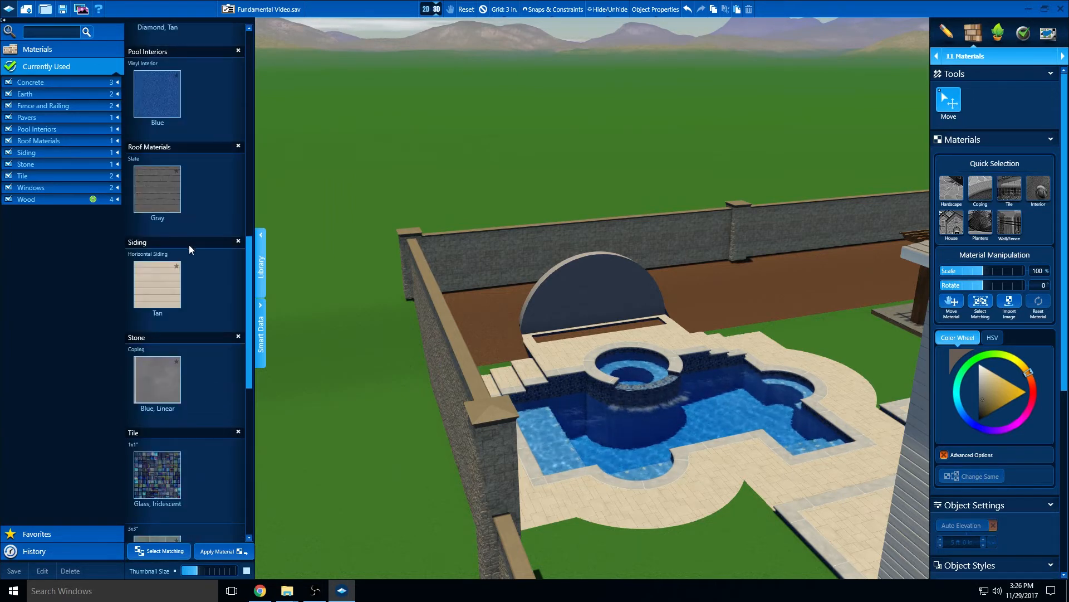
{"action": "scroll", "coordinate": [189, 245], "scroll_direction": "down", "scroll_amount": 6}
{"action": "scroll", "coordinate": [190, 244], "scroll_direction": "down", "scroll_amount": 4}
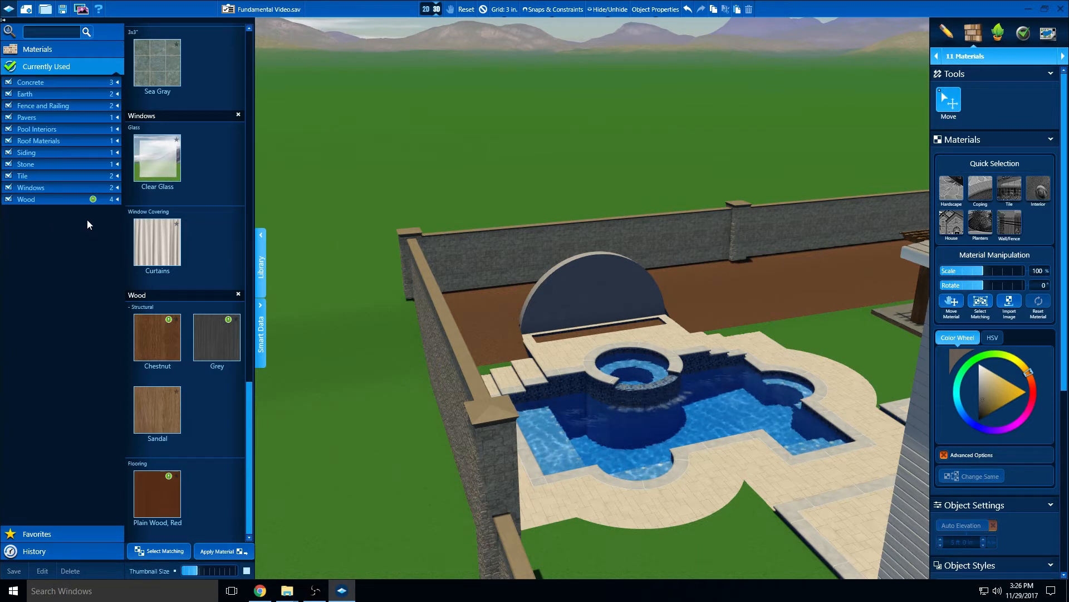
Apply the Salt and Pepper granite from the full Stone library to the arched wall behind the spa
{"action": "left_click", "coordinate": [84, 51]}
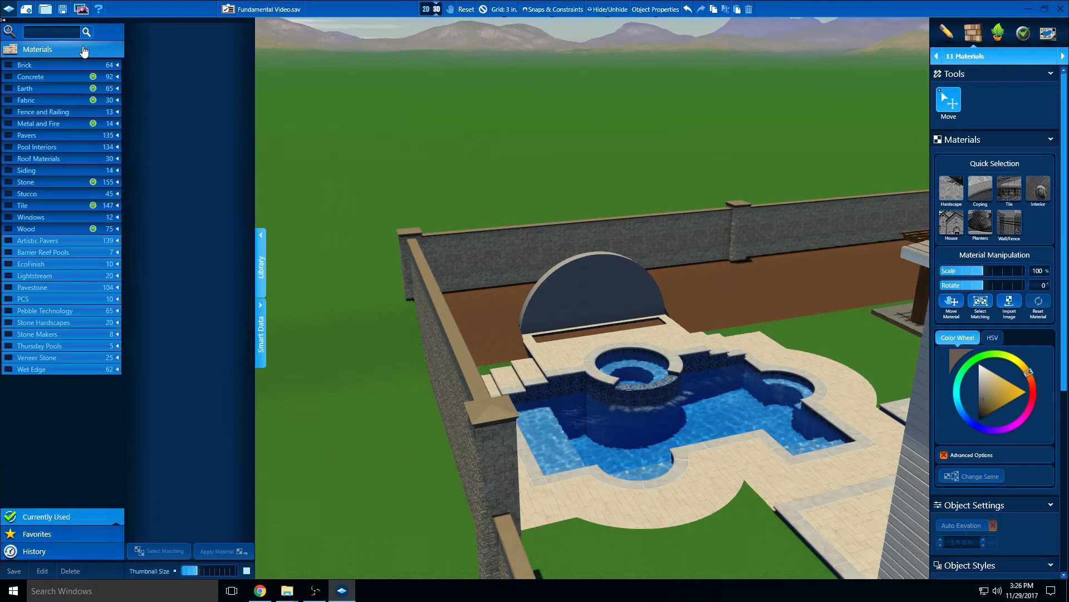
{"action": "left_click", "coordinate": [118, 183]}
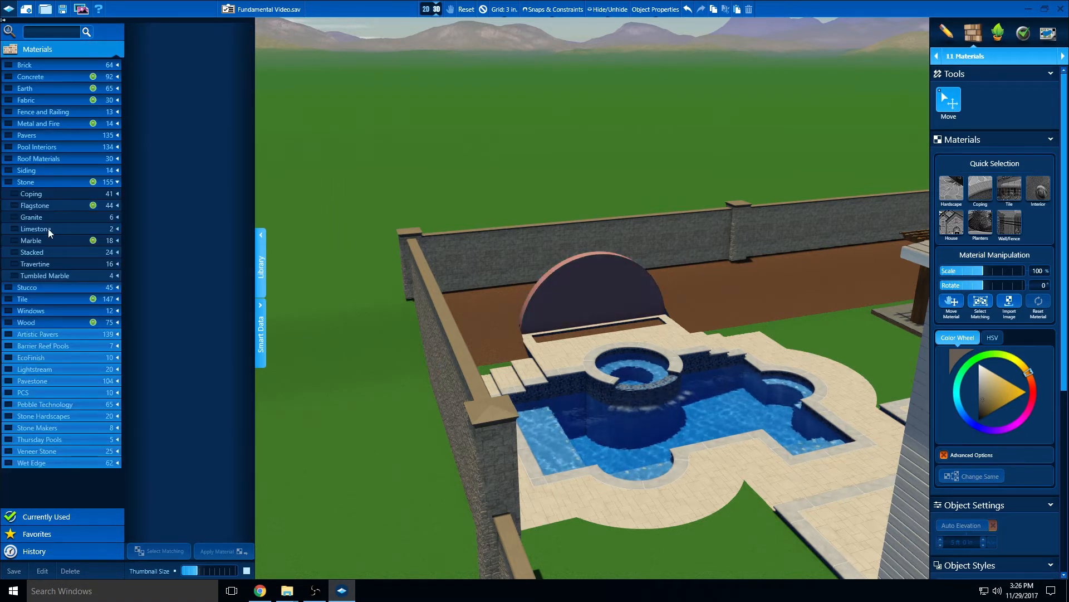
{"action": "left_click", "coordinate": [14, 218]}
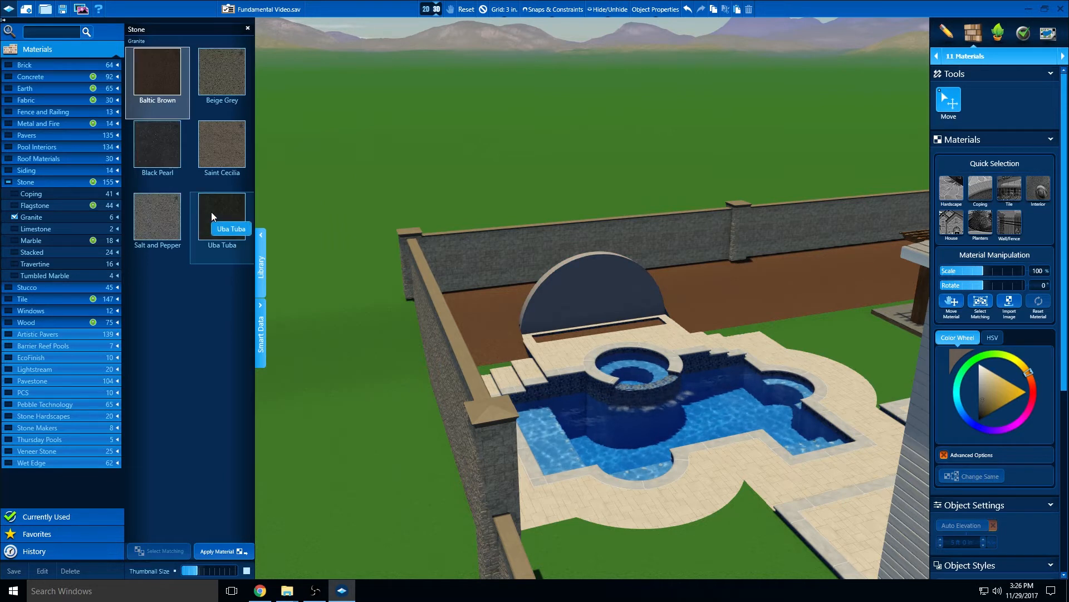
{"action": "left_click", "coordinate": [149, 217]}
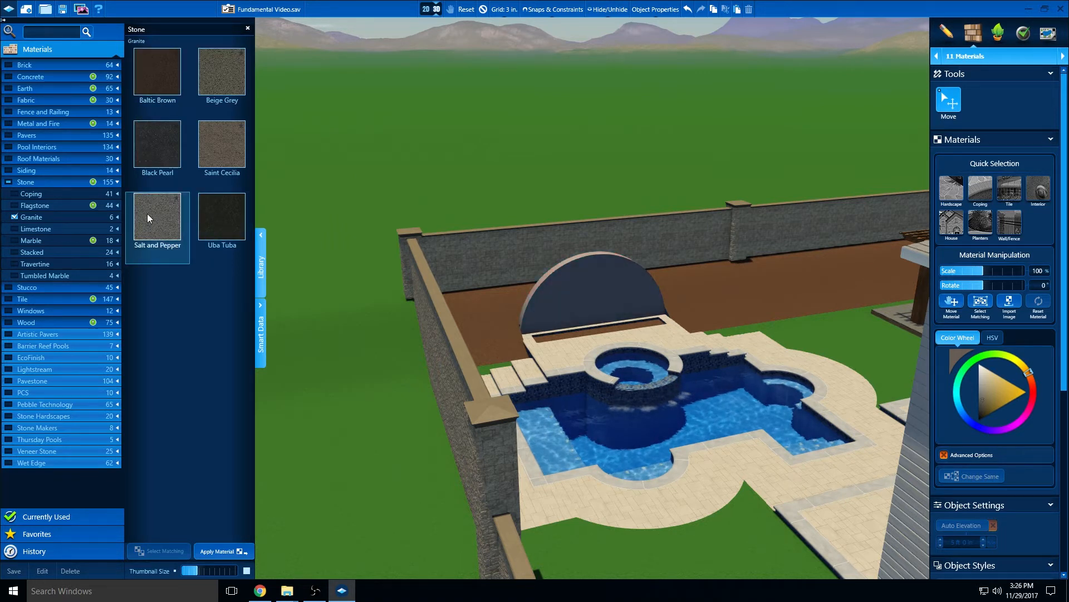
{"action": "left_click", "coordinate": [15, 217]}
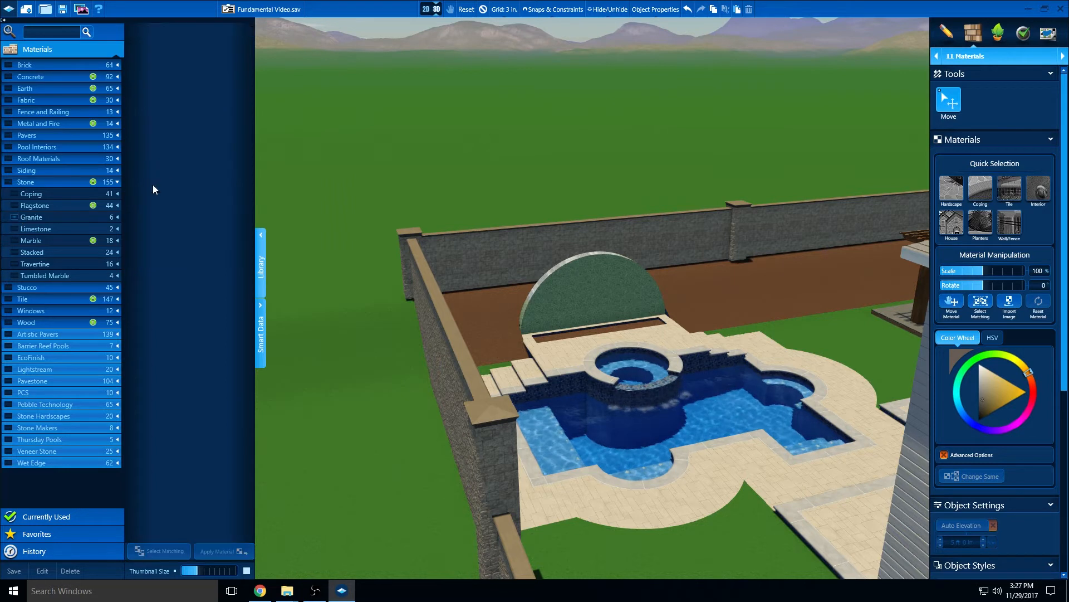
{"action": "left_click", "coordinate": [118, 182]}
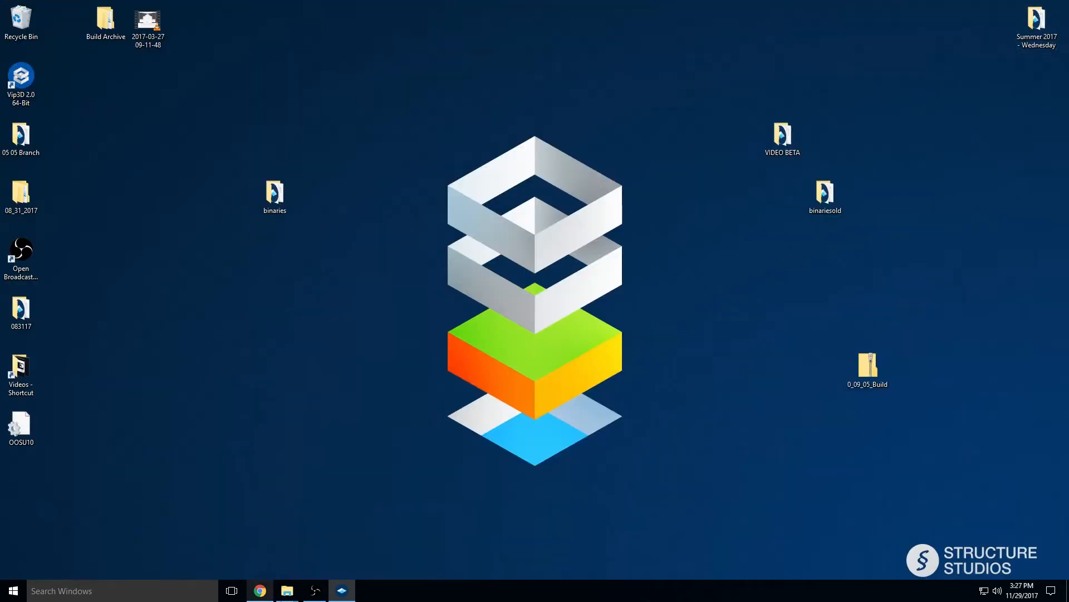
Switch to the Videos folder and try to play the SS Videos file in VLC, then close the player
{"action": "mouse_move", "coordinate": [289, 596]}
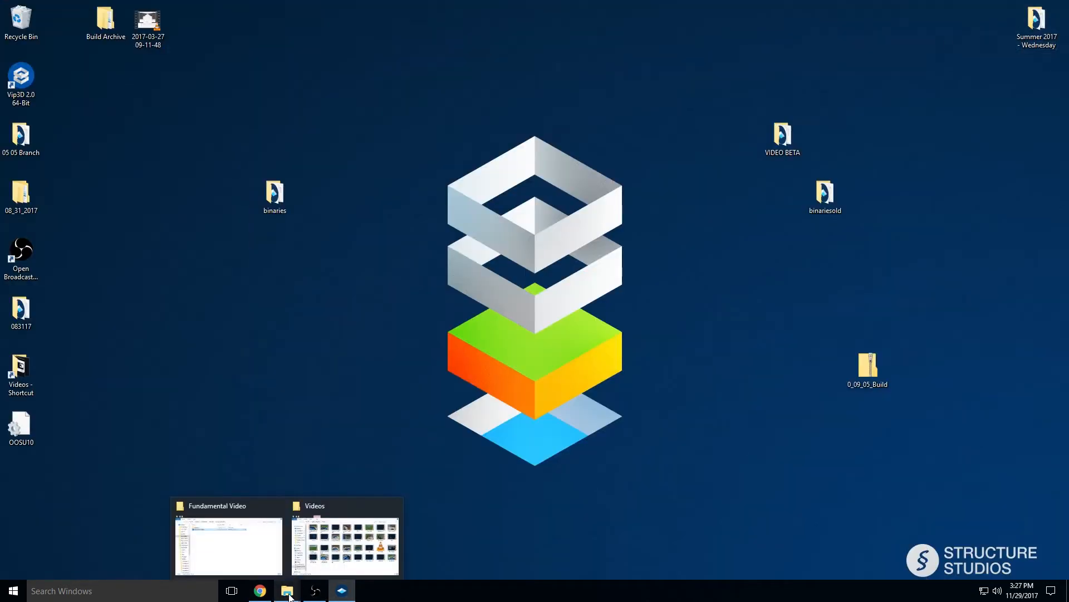
{"action": "left_click", "coordinate": [340, 568]}
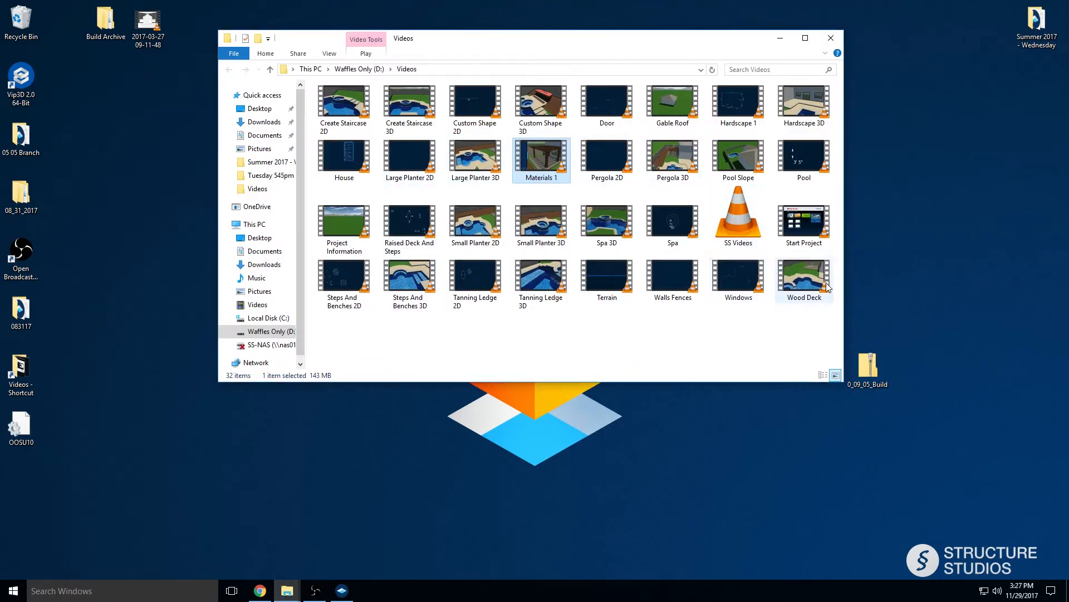
{"action": "left_click", "coordinate": [746, 225]}
{"action": "double_click", "coordinate": [744, 222]}
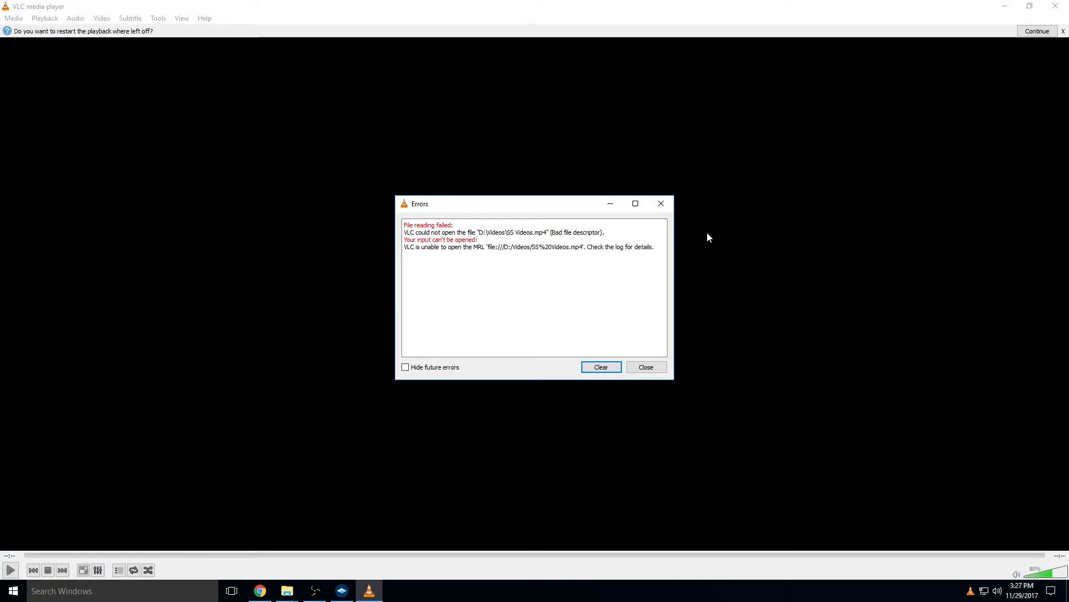
{"action": "left_click", "coordinate": [645, 366]}
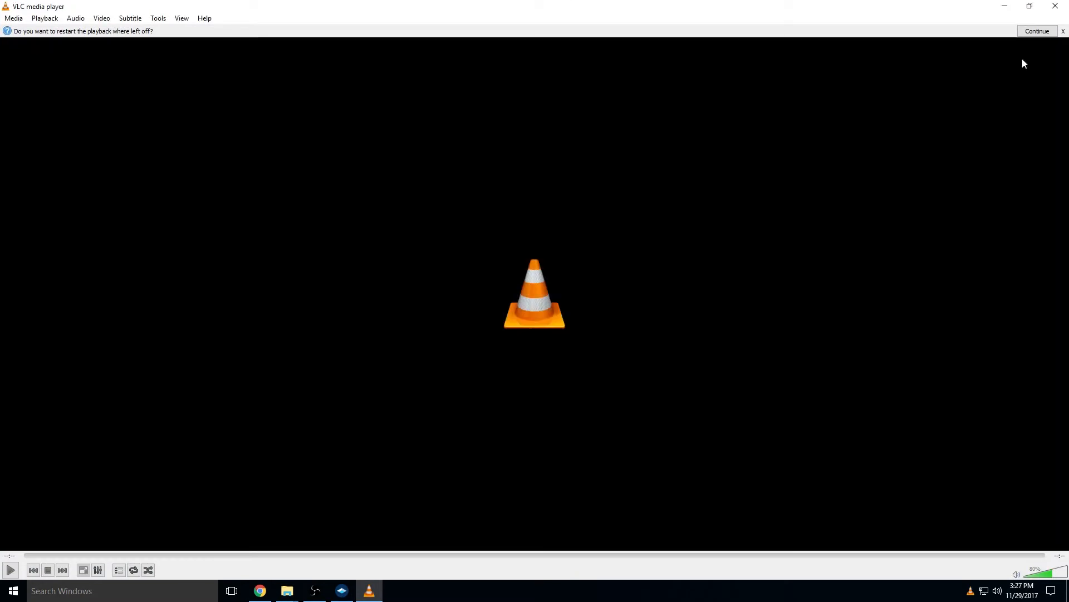
{"action": "left_click", "coordinate": [1055, 7]}
Try to delete the SS Videos file from the Videos folder, cancel the deletion, and close the folder window
{"action": "right_click", "coordinate": [740, 204]}
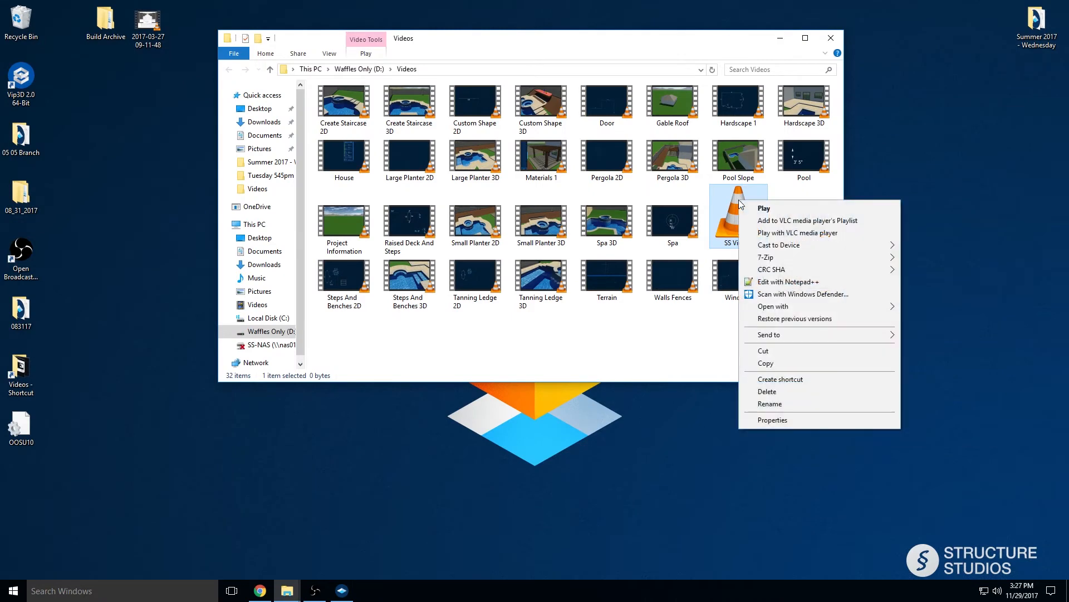
{"action": "left_click", "coordinate": [778, 393]}
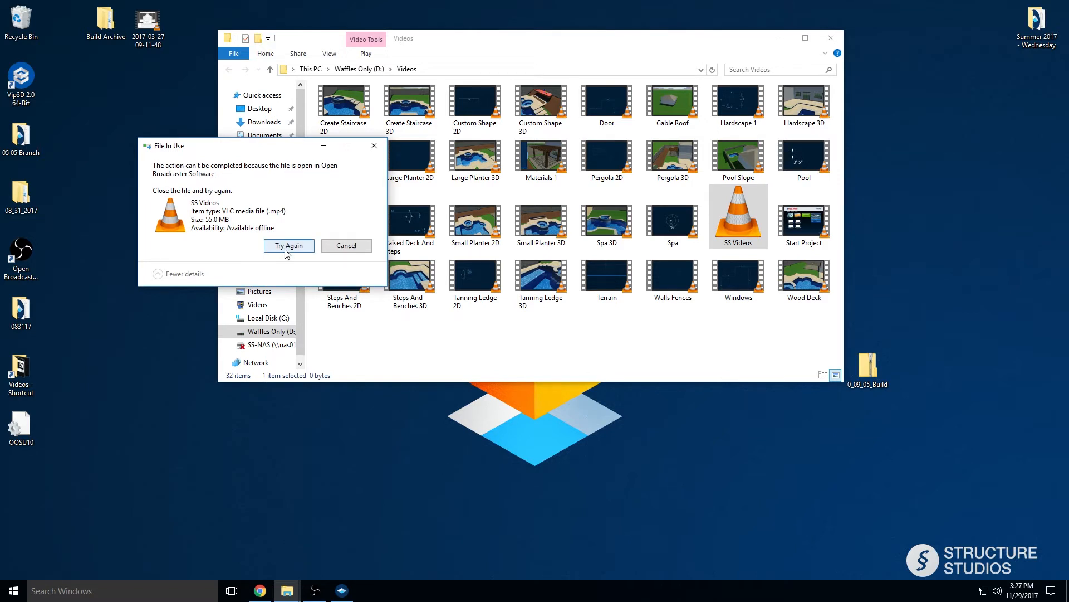
{"action": "left_click", "coordinate": [344, 248]}
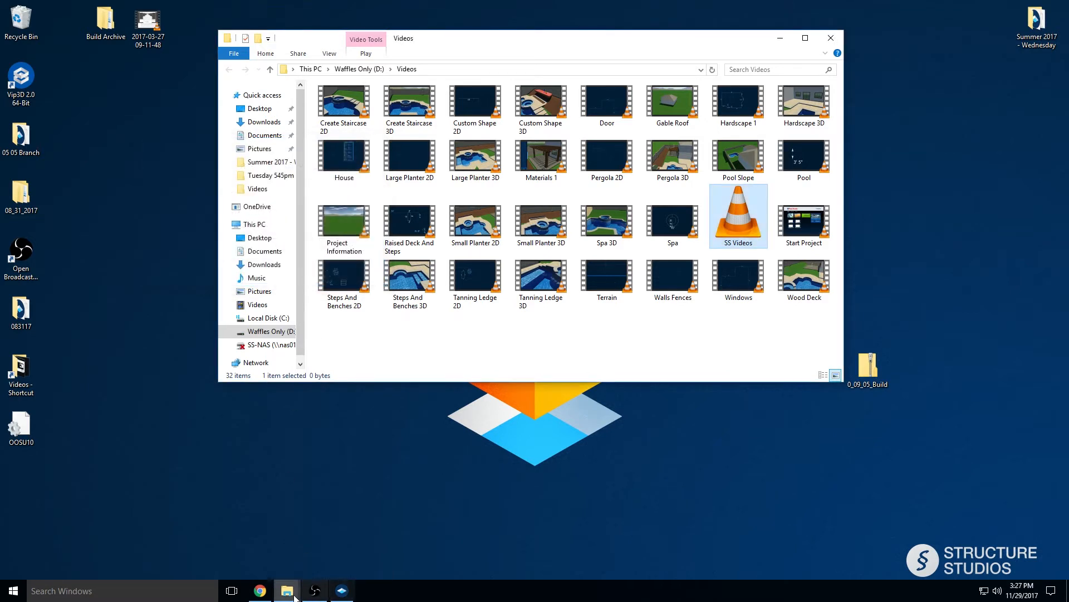
{"action": "mouse_move", "coordinate": [288, 596]}
{"action": "mouse_move", "coordinate": [346, 598]}
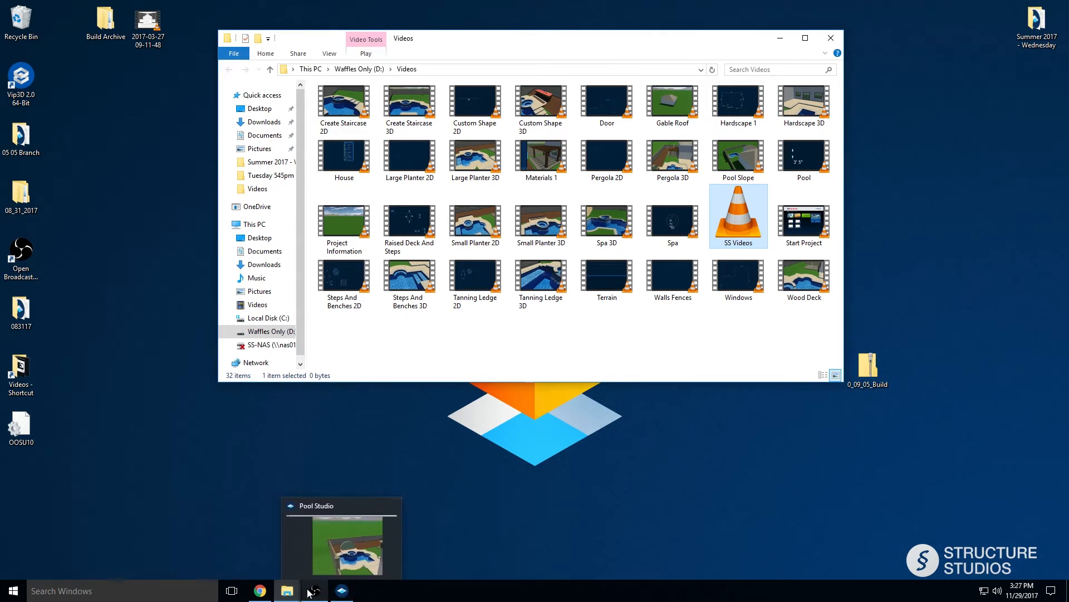
{"action": "mouse_move", "coordinate": [249, 593]}
{"action": "left_click", "coordinate": [594, 479]}
{"action": "left_click", "coordinate": [831, 38]}
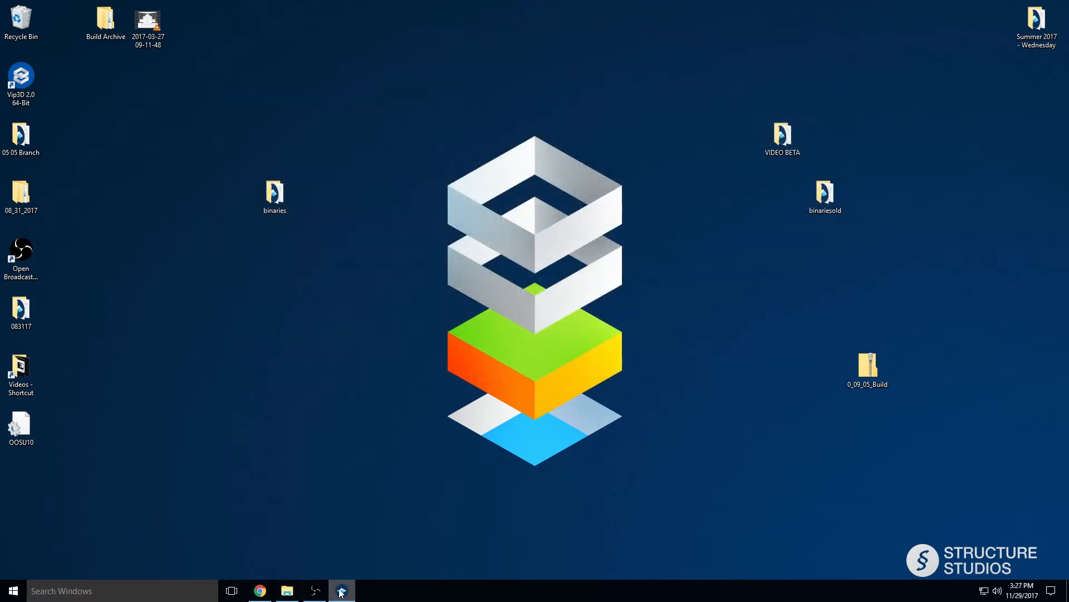
Switch back to Pool Studio and review the materials currently used in the project, ending at the Concrete entries
{"action": "left_click", "coordinate": [342, 591]}
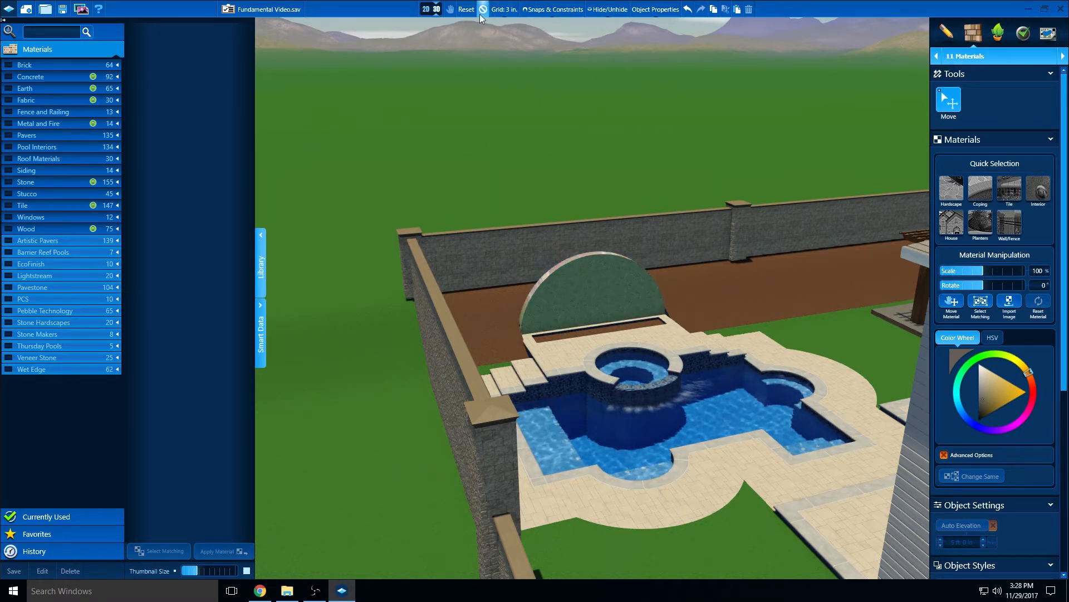
{"action": "left_click_drag", "start_coordinate": [440, 442], "coordinate": [341, 425]}
{"action": "right_click_drag", "start_coordinate": [341, 425], "coordinate": [398, 416]}
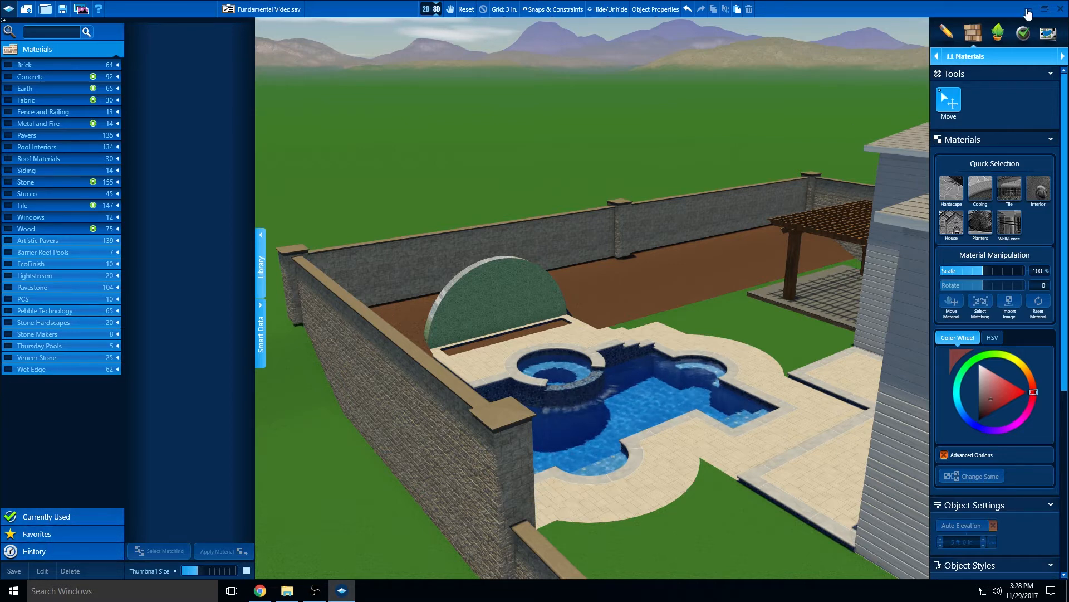
{"action": "left_click", "coordinate": [1027, 10]}
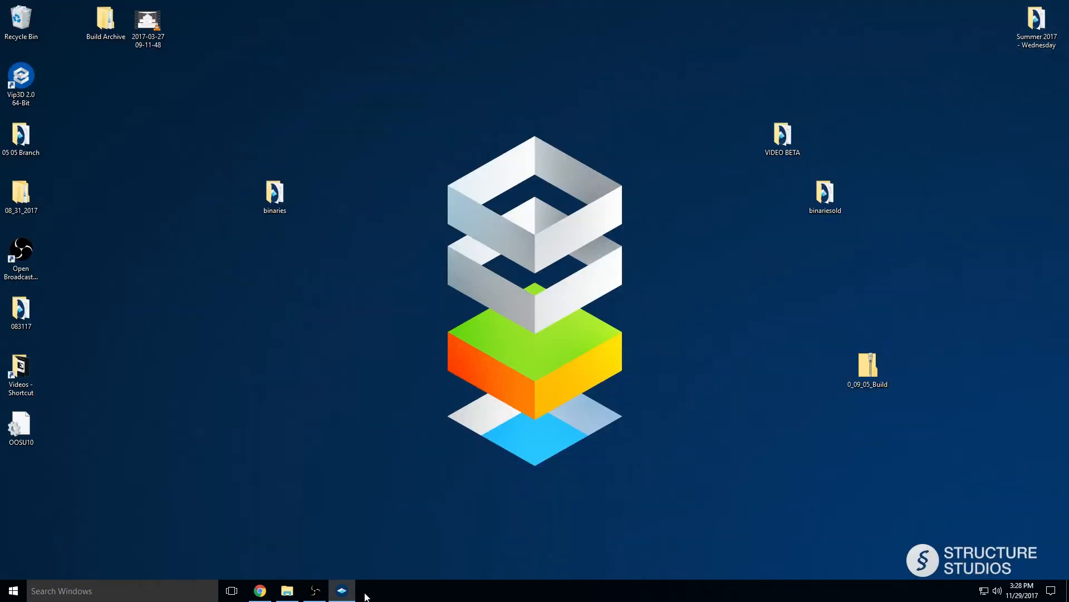
{"action": "left_click", "coordinate": [342, 591]}
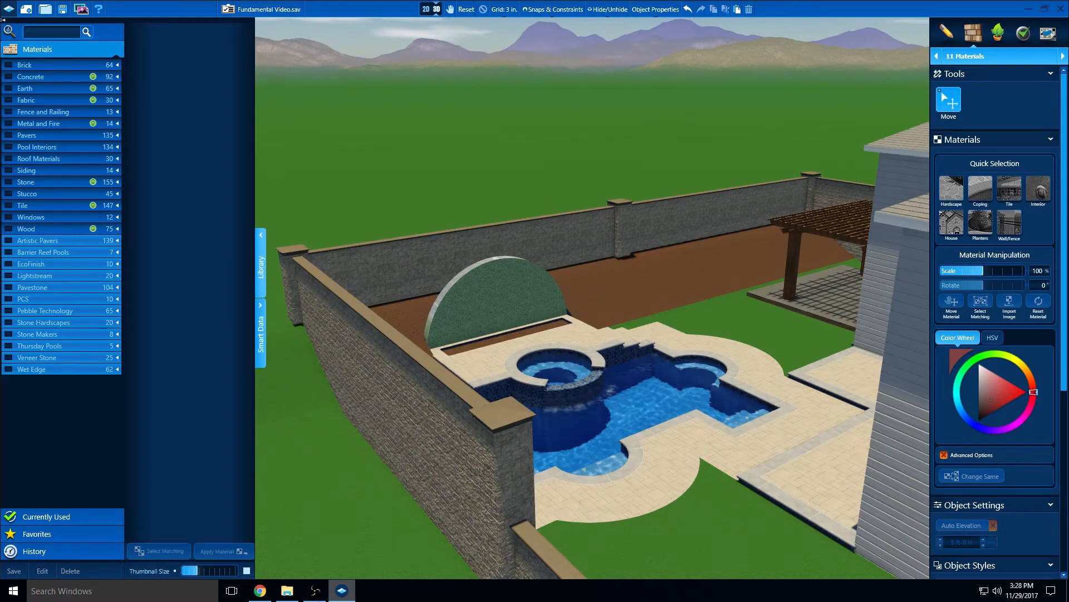
{"action": "left_click", "coordinate": [55, 515]}
{"action": "scroll", "coordinate": [190, 451], "scroll_direction": "up", "scroll_amount": 8}
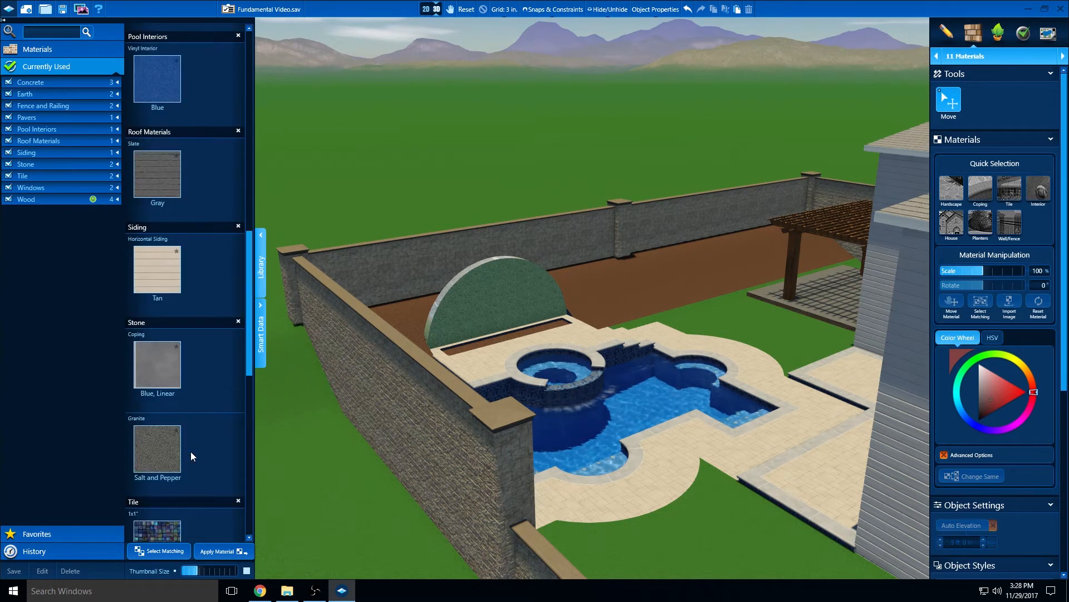
{"action": "scroll", "coordinate": [191, 452], "scroll_direction": "up", "scroll_amount": 8}
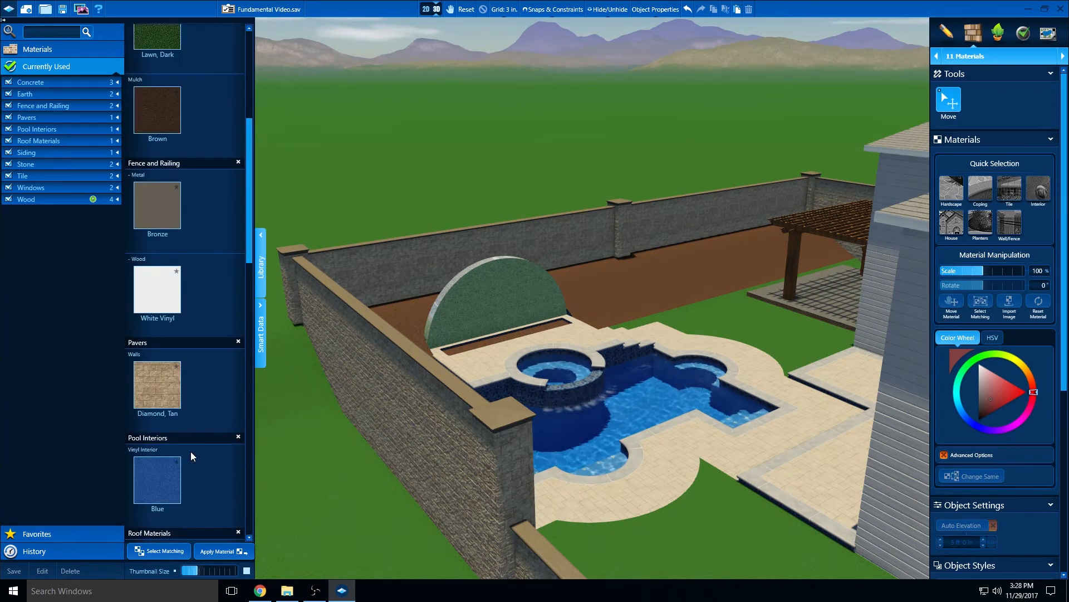
{"action": "scroll", "coordinate": [190, 451], "scroll_direction": "up", "scroll_amount": 6}
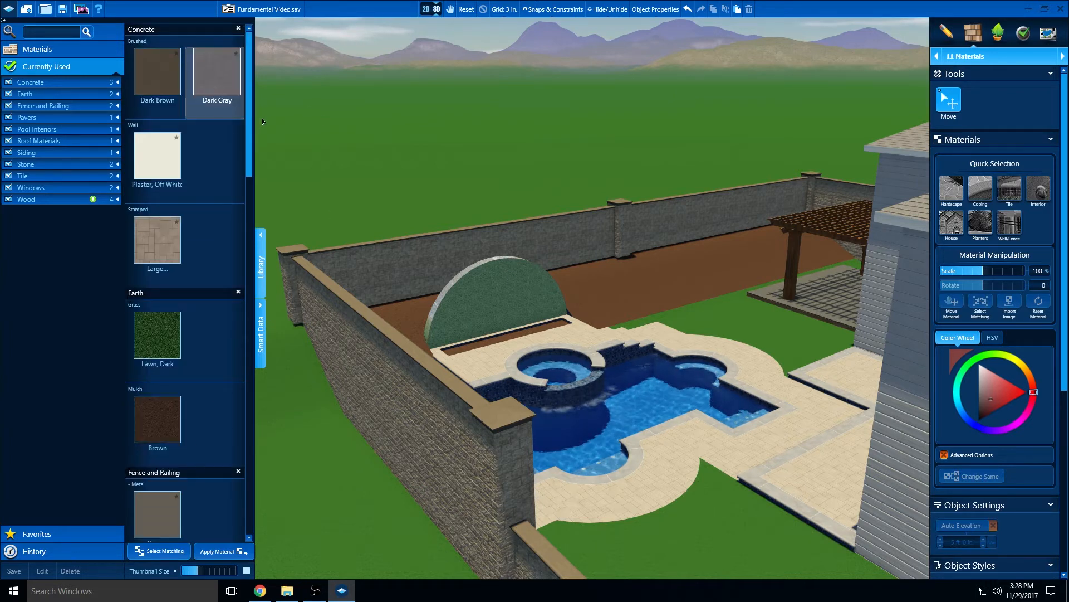
Review the Stone, Concrete and Tile entries in the material history, and return to the full Materials library
{"action": "left_click", "coordinate": [55, 550]}
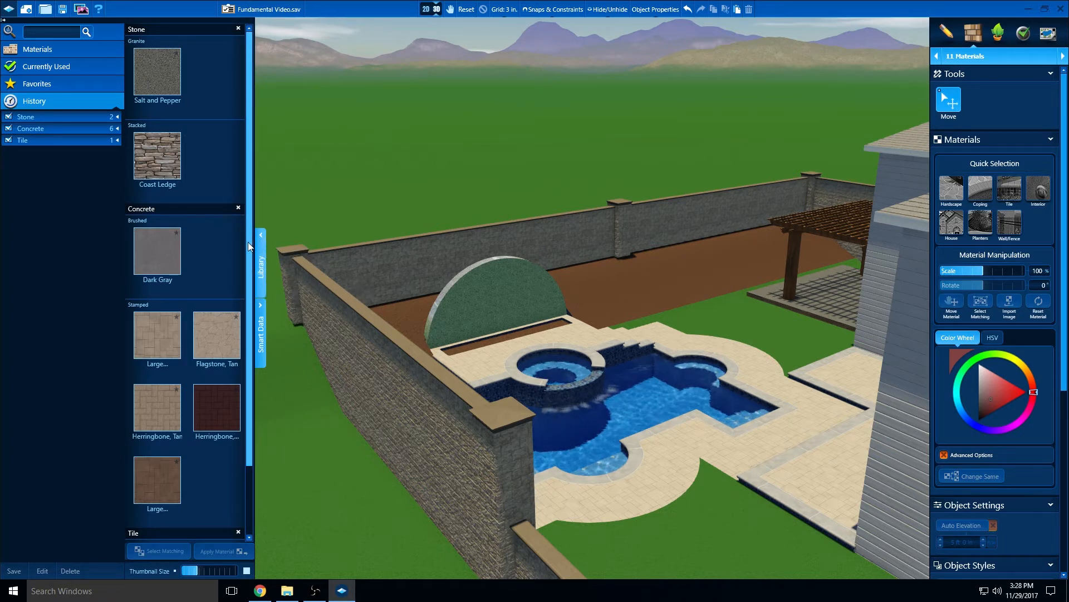
{"action": "left_click_drag", "start_coordinate": [249, 241], "coordinate": [237, 399]}
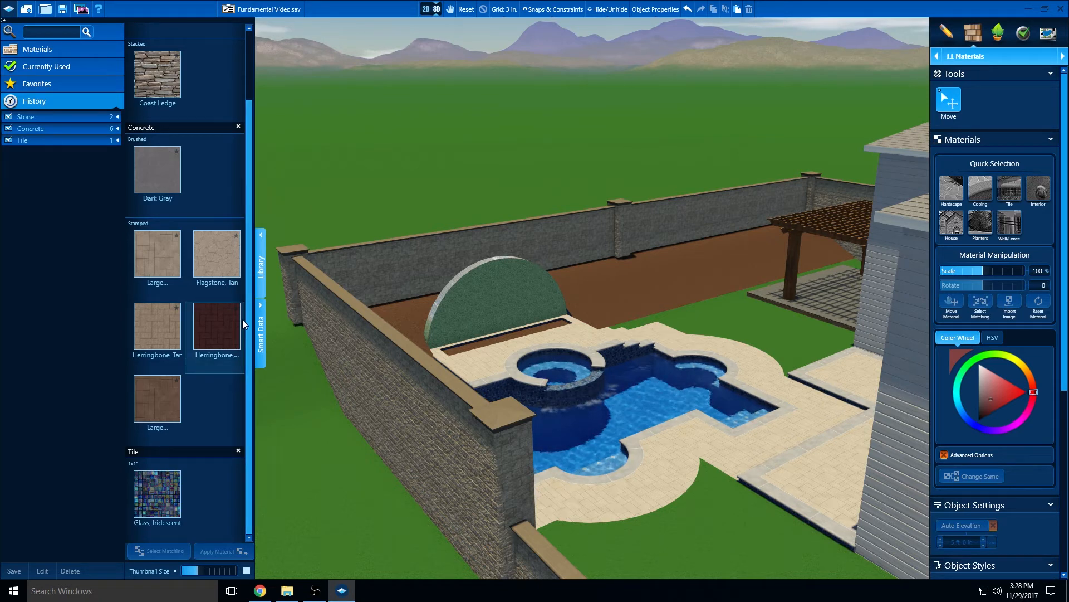
{"action": "scroll", "coordinate": [242, 319], "scroll_direction": "up", "scroll_amount": 3}
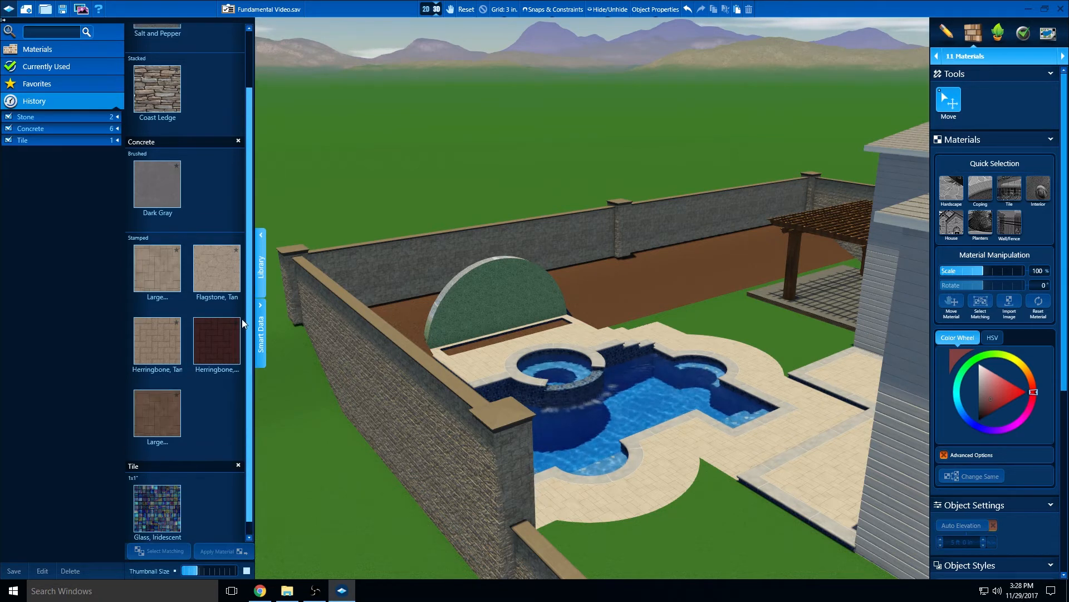
{"action": "scroll", "coordinate": [228, 332], "scroll_direction": "down", "scroll_amount": 3}
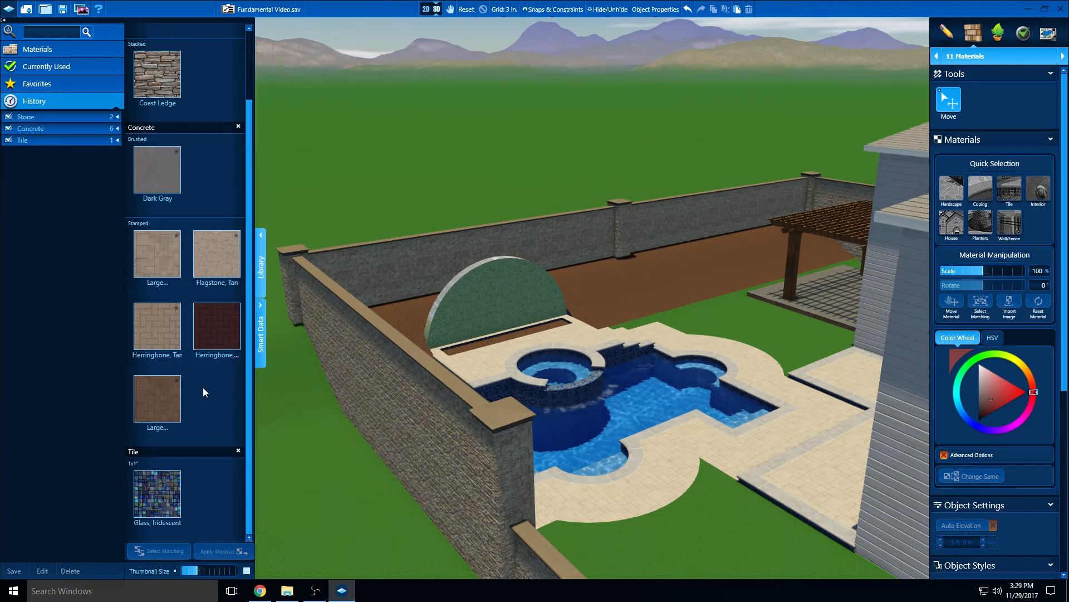
{"action": "scroll", "coordinate": [203, 387], "scroll_direction": "up", "scroll_amount": 3}
{"action": "scroll", "coordinate": [203, 382], "scroll_direction": "down", "scroll_amount": 3}
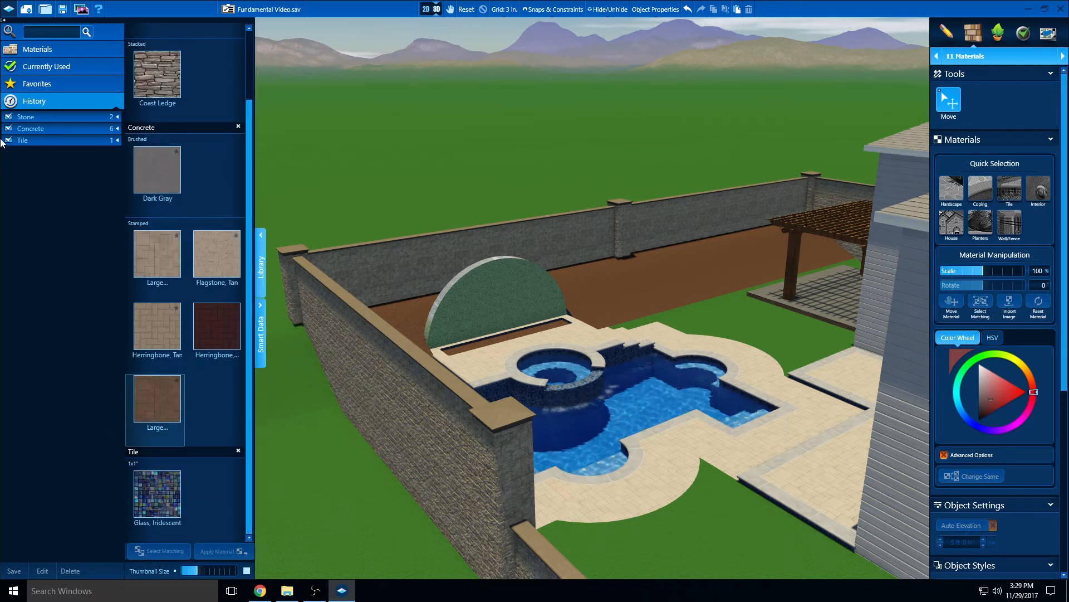
{"action": "left_click", "coordinate": [47, 55]}
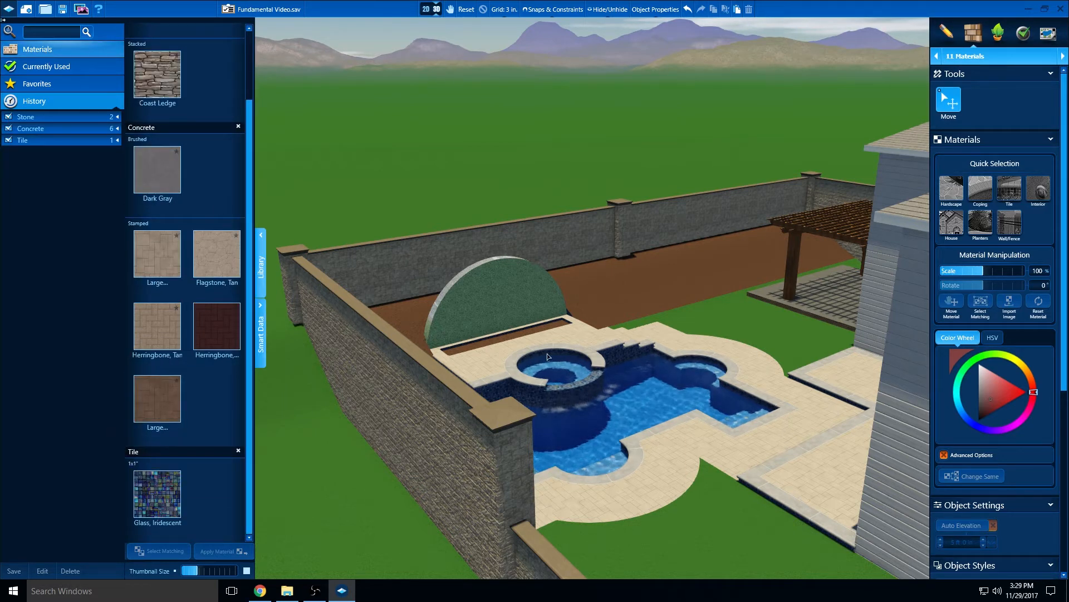
{"action": "left_click", "coordinate": [1029, 9]}
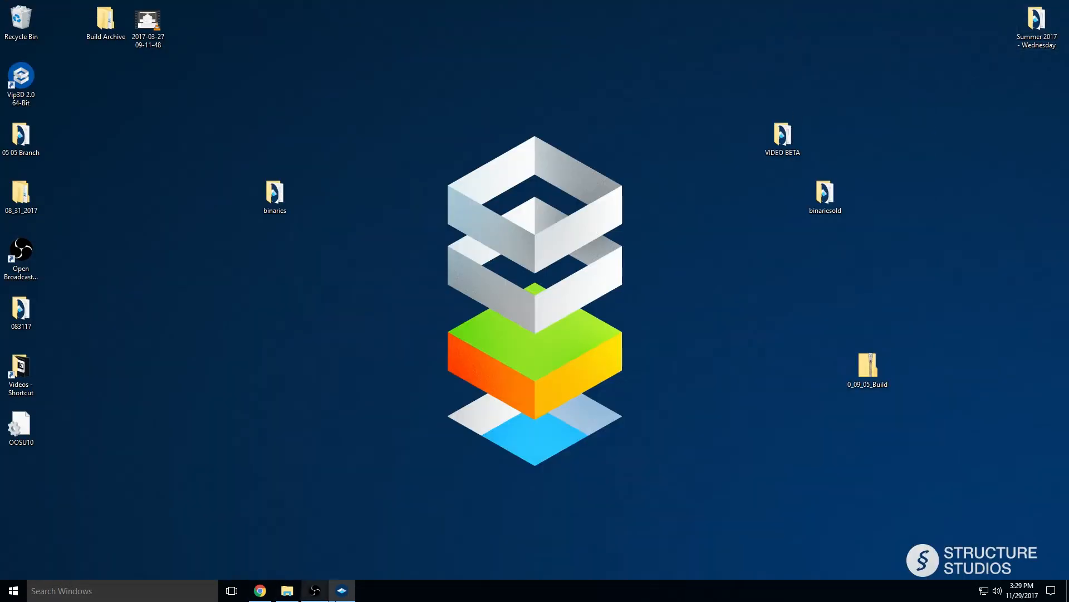
{"action": "left_click", "coordinate": [344, 591]}
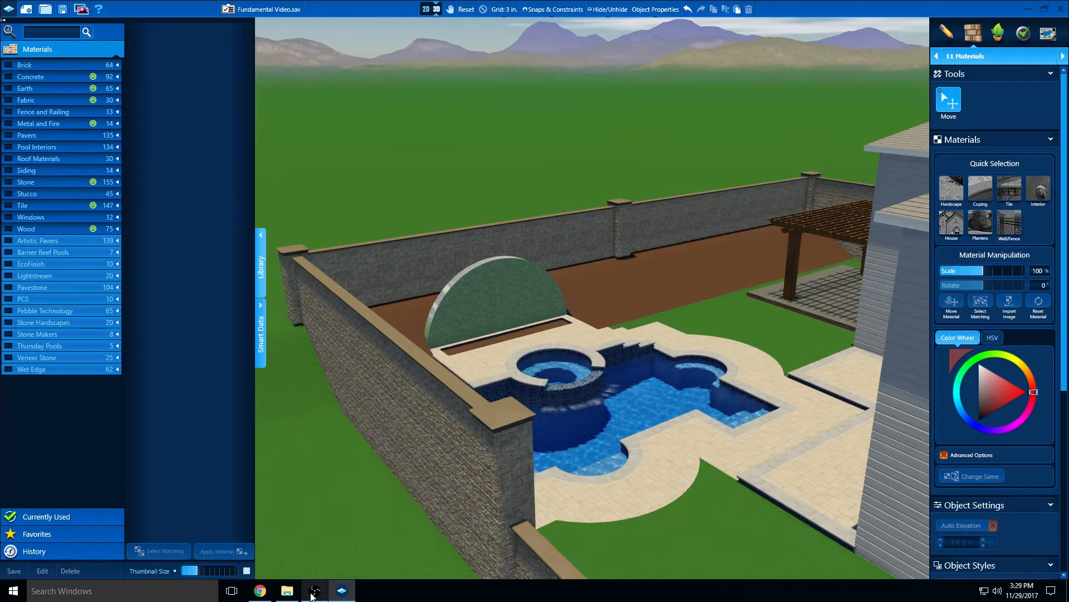
{"action": "left_click", "coordinate": [285, 591]}
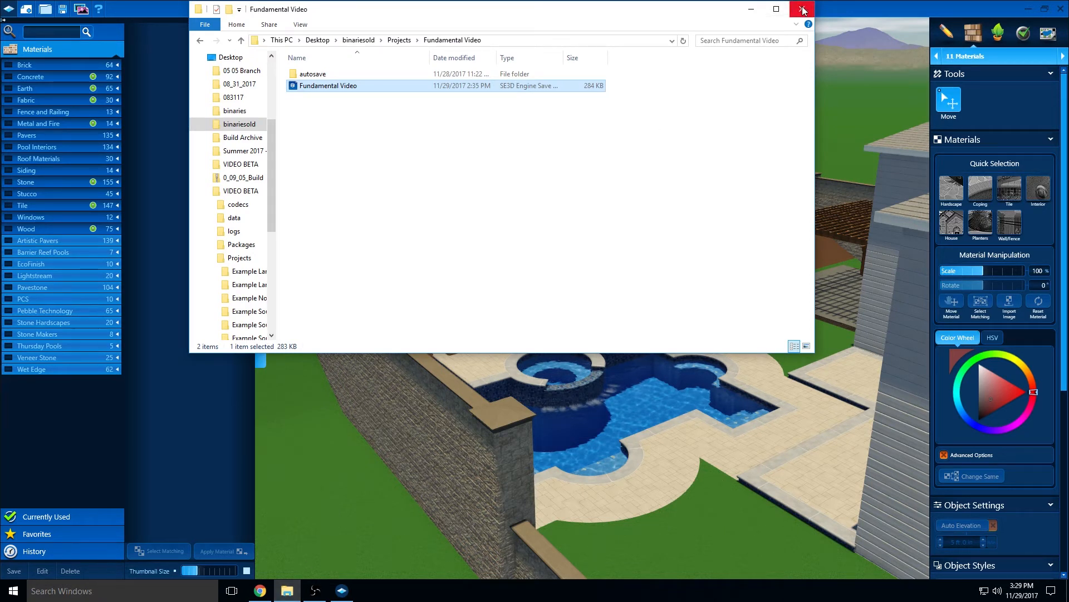
{"action": "left_click", "coordinate": [749, 10]}
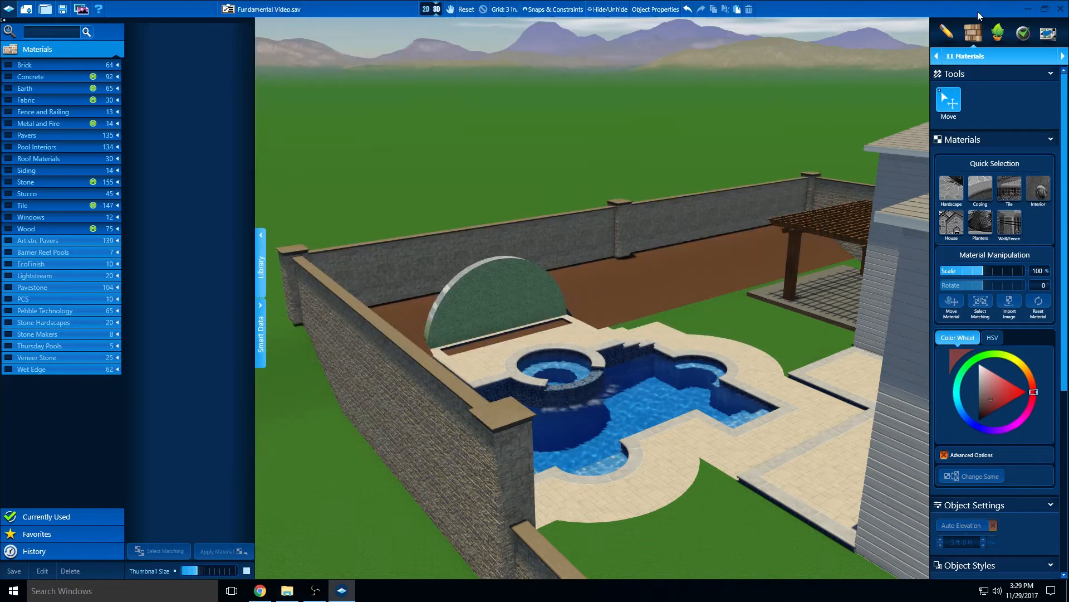
Open the Videos folder from its desktop shortcut, try to play SS Videos in VLC, and close the player
{"action": "left_click", "coordinate": [1029, 9]}
{"action": "double_click", "coordinate": [33, 385]}
{"action": "left_click", "coordinate": [735, 220]}
{"action": "double_click", "coordinate": [735, 220]}
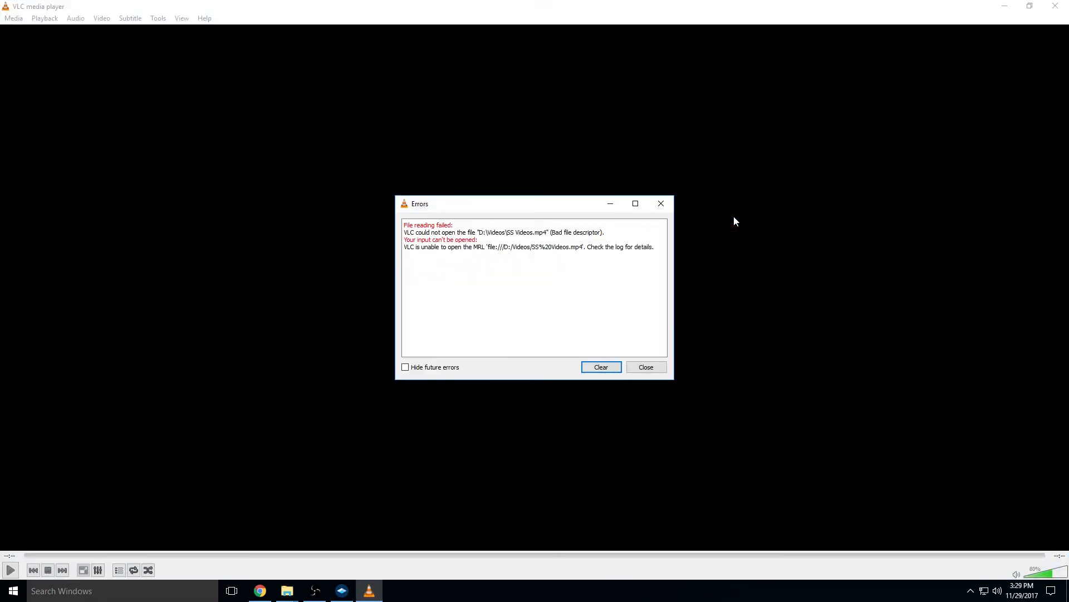
{"action": "left_click", "coordinate": [659, 367]}
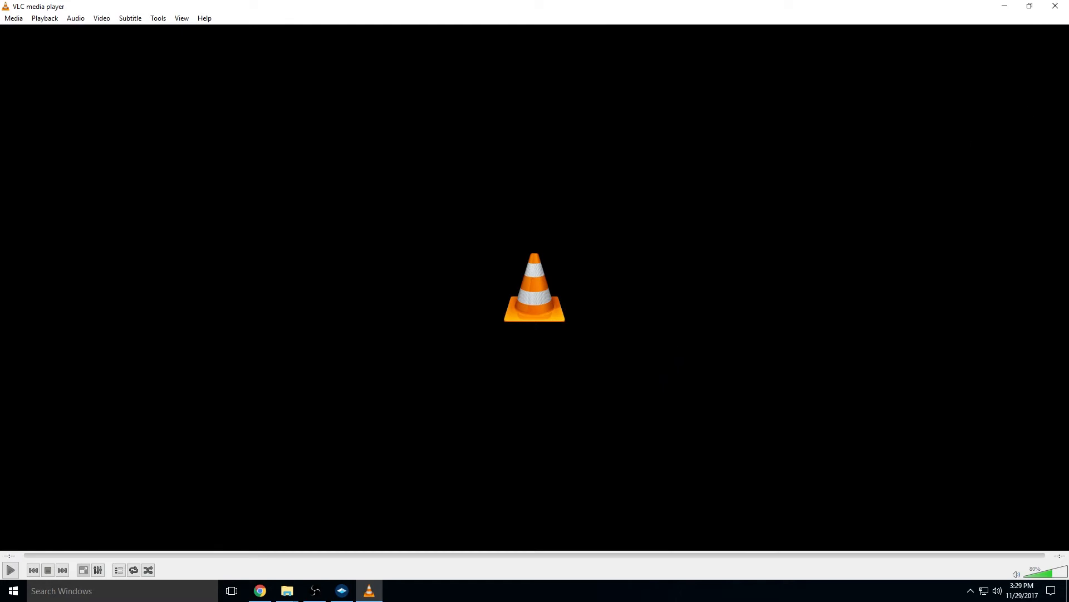
{"action": "left_click", "coordinate": [1055, 6]}
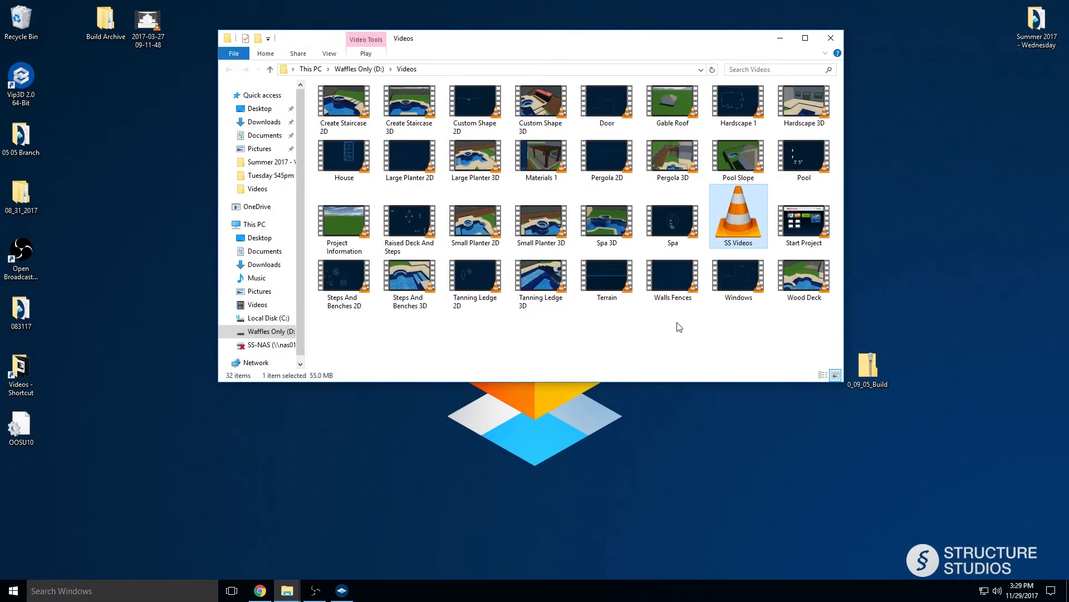
Try again to delete the SS Videos file, retry once, and dismiss the file-in-use dialog
{"action": "right_click", "coordinate": [734, 224]}
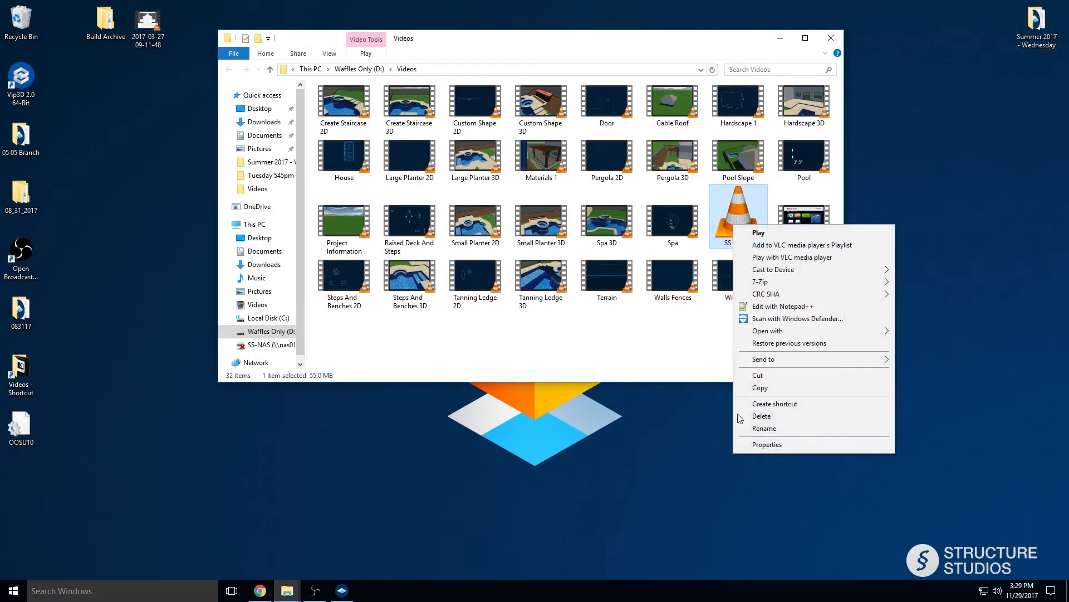
{"action": "left_click", "coordinate": [762, 416]}
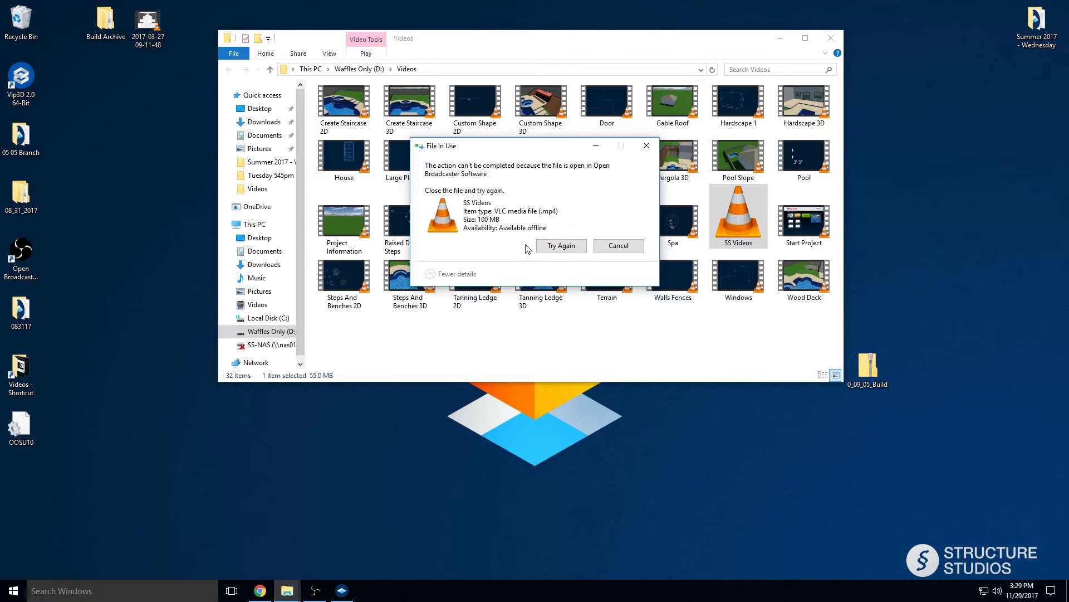
{"action": "left_click", "coordinate": [573, 248]}
{"action": "left_click", "coordinate": [646, 146]}
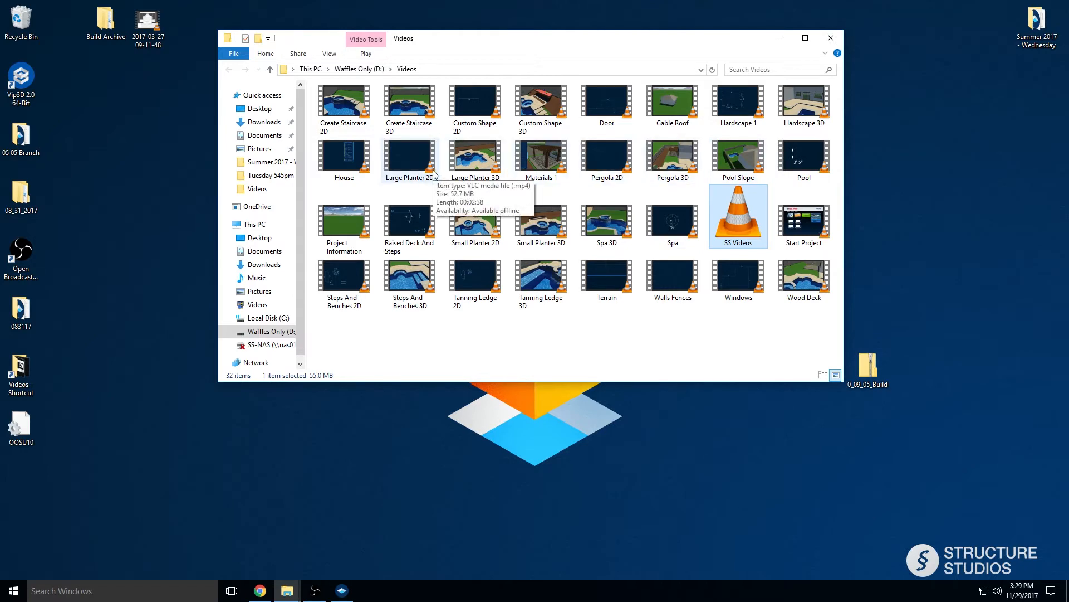
Play the Materials 1 video, skip ahead to its closing part, and minimize the player
{"action": "double_click", "coordinate": [541, 158]}
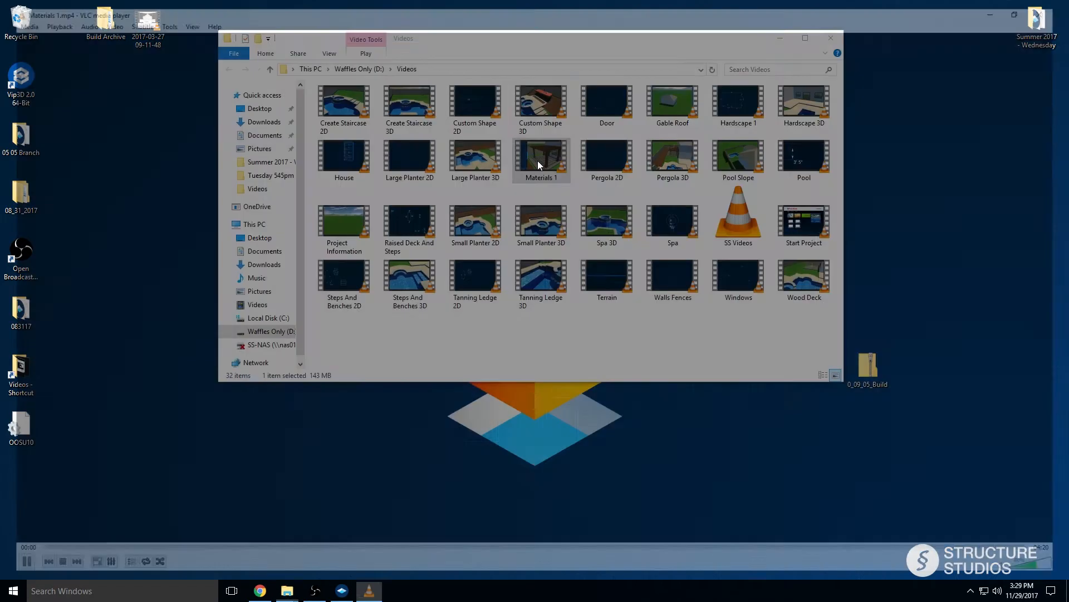
{"action": "left_click", "coordinate": [988, 555]}
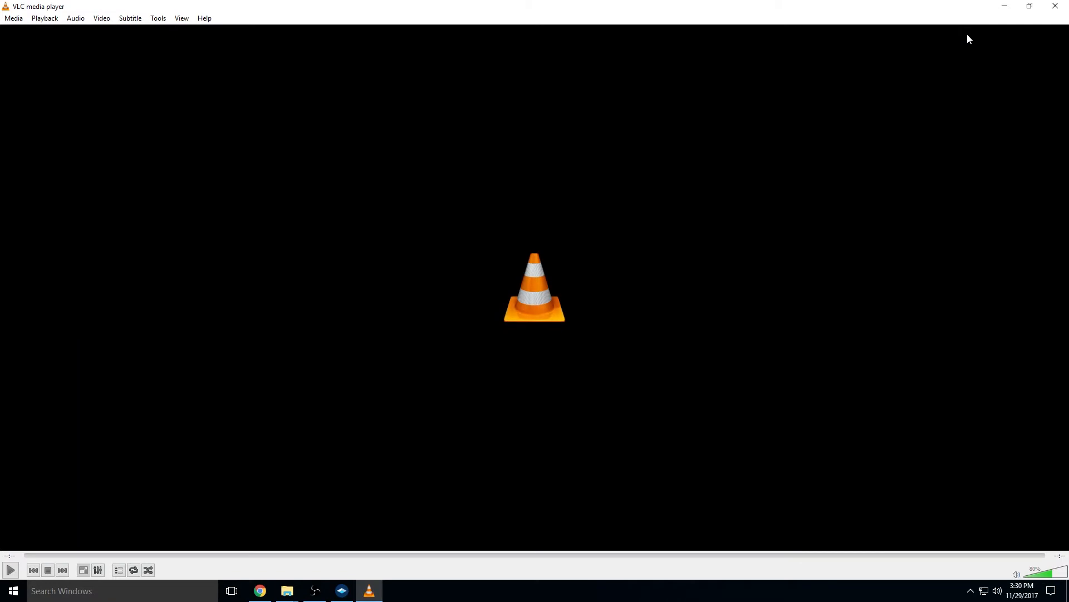
{"action": "left_click", "coordinate": [1002, 7]}
Switch back to Pool Studio and select all the hardscape around the pool with Quick Selection
{"action": "left_click", "coordinate": [342, 591]}
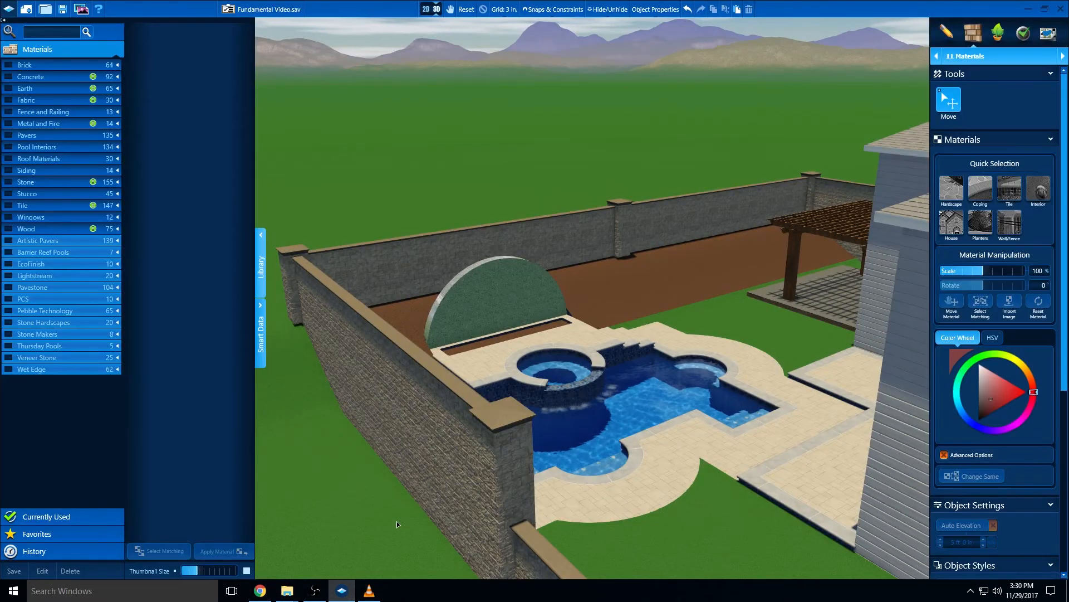
{"action": "middle_click_drag", "start_coordinate": [415, 490], "coordinate": [322, 480]}
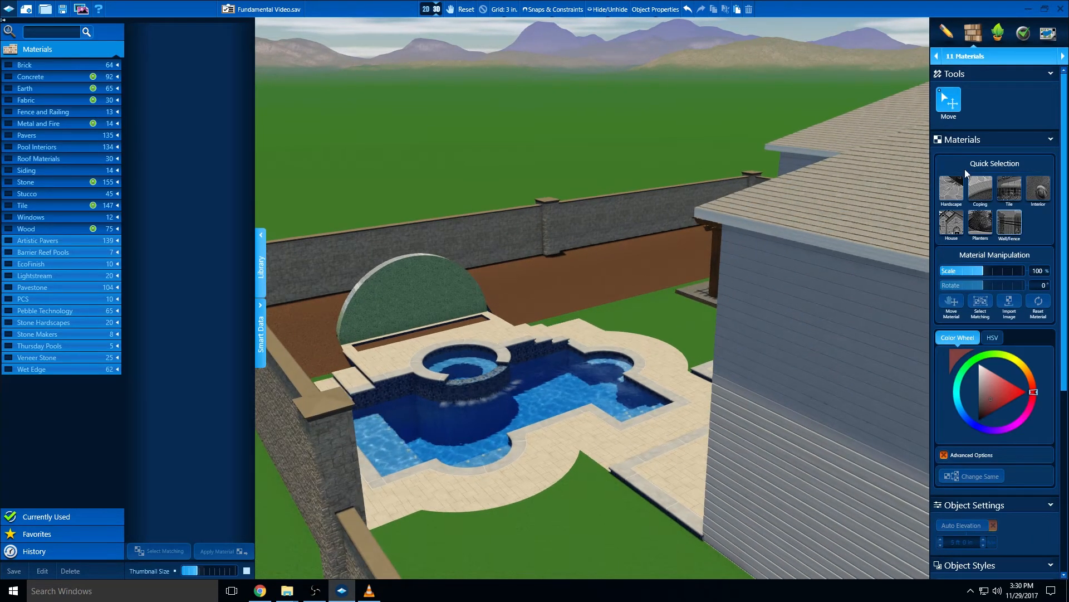
{"action": "left_click", "coordinate": [949, 192]}
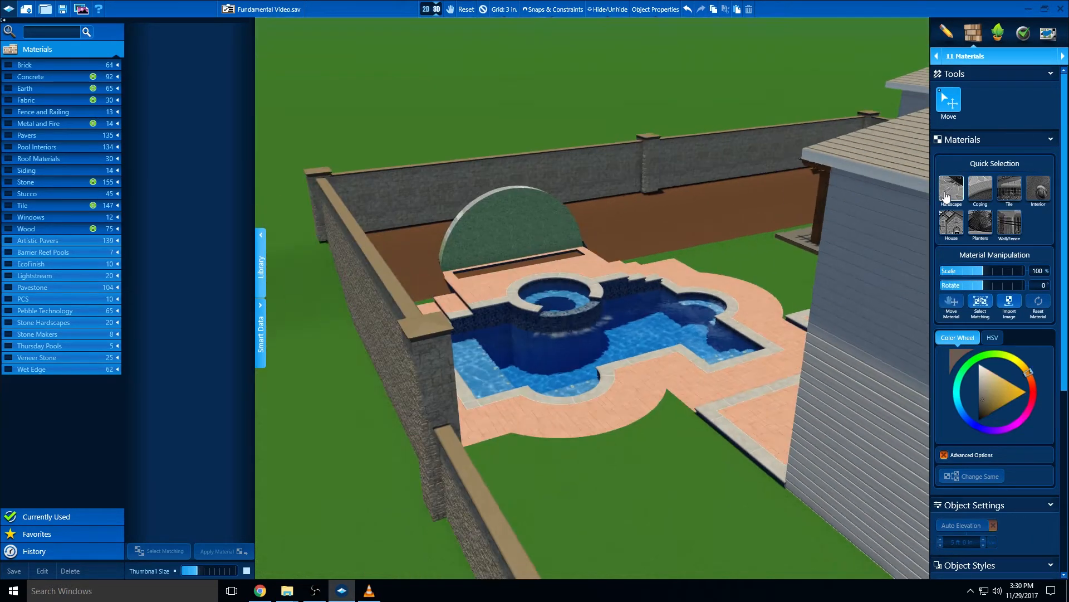
{"action": "middle_click_drag", "start_coordinate": [602, 288], "coordinate": [499, 318]}
{"action": "right_click_drag", "start_coordinate": [500, 318], "coordinate": [528, 319]}
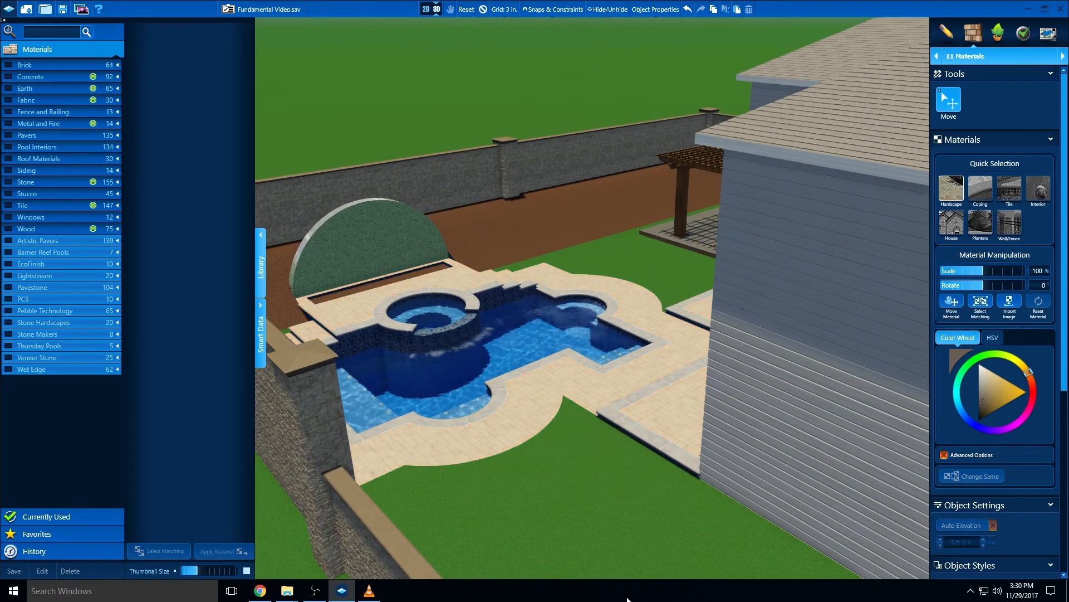
{"action": "middle_click_drag", "start_coordinate": [587, 571], "coordinate": [589, 541]}
{"action": "left_click_drag", "start_coordinate": [576, 543], "coordinate": [568, 554]}
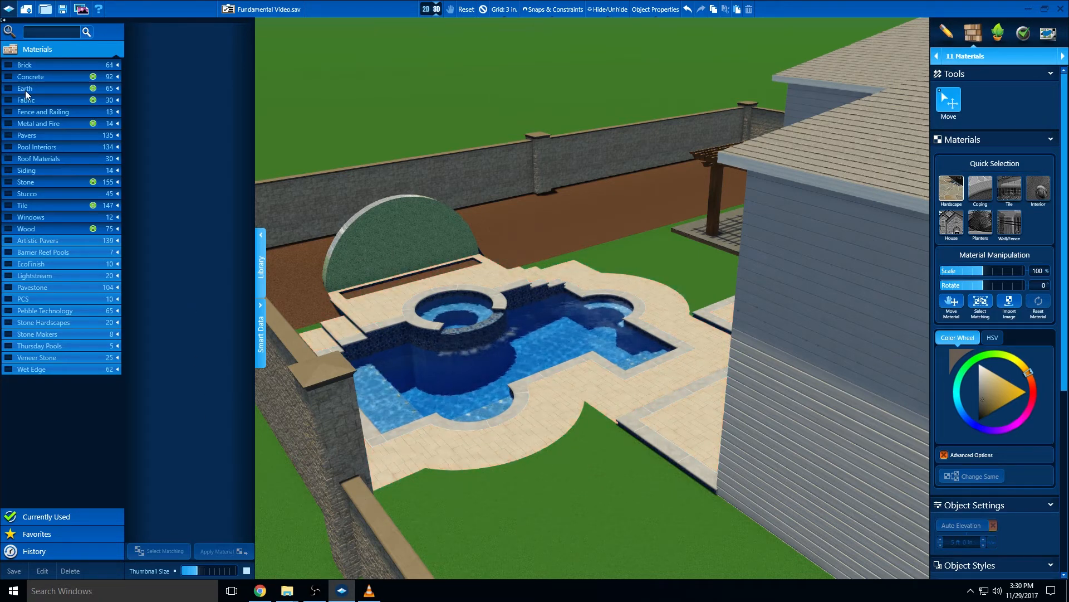
Apply the favorited dark red herringbone stamped concrete to the selected hardscape
{"action": "left_click", "coordinate": [118, 77]}
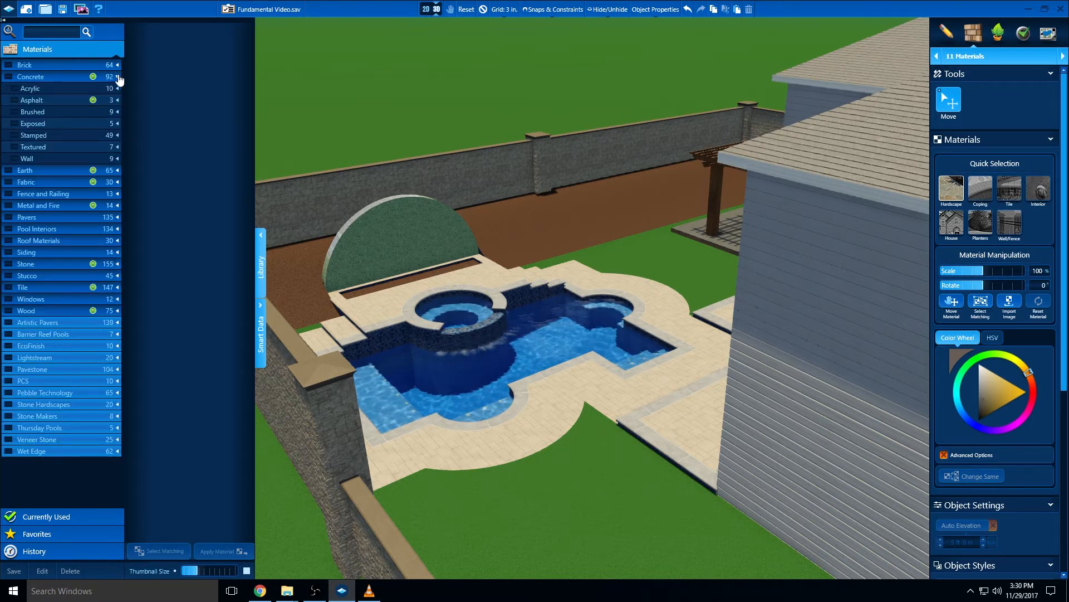
{"action": "left_click", "coordinate": [15, 136]}
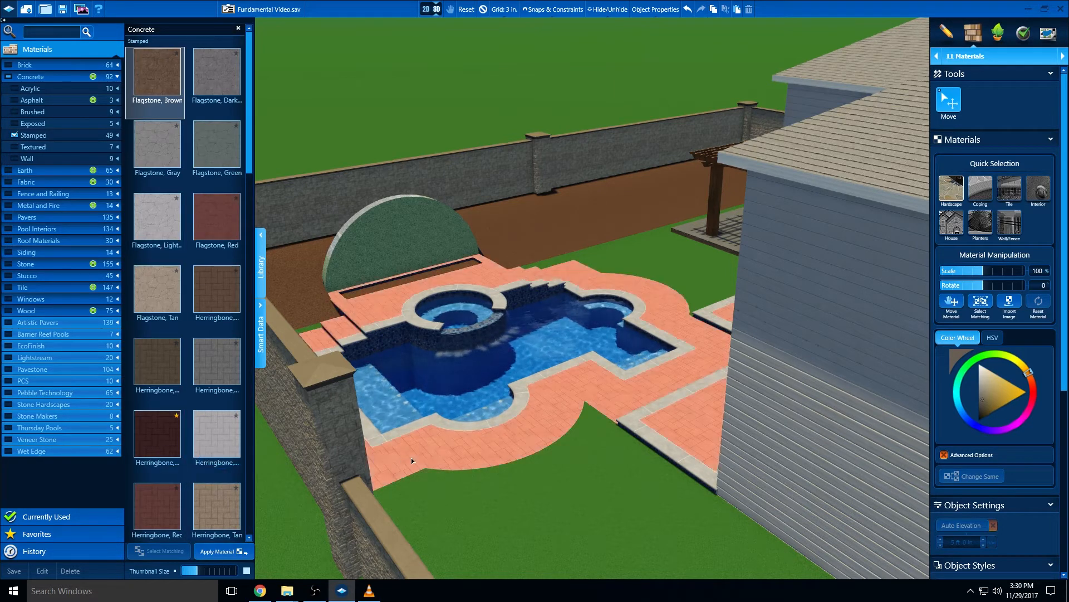
{"action": "left_click", "coordinate": [156, 439]}
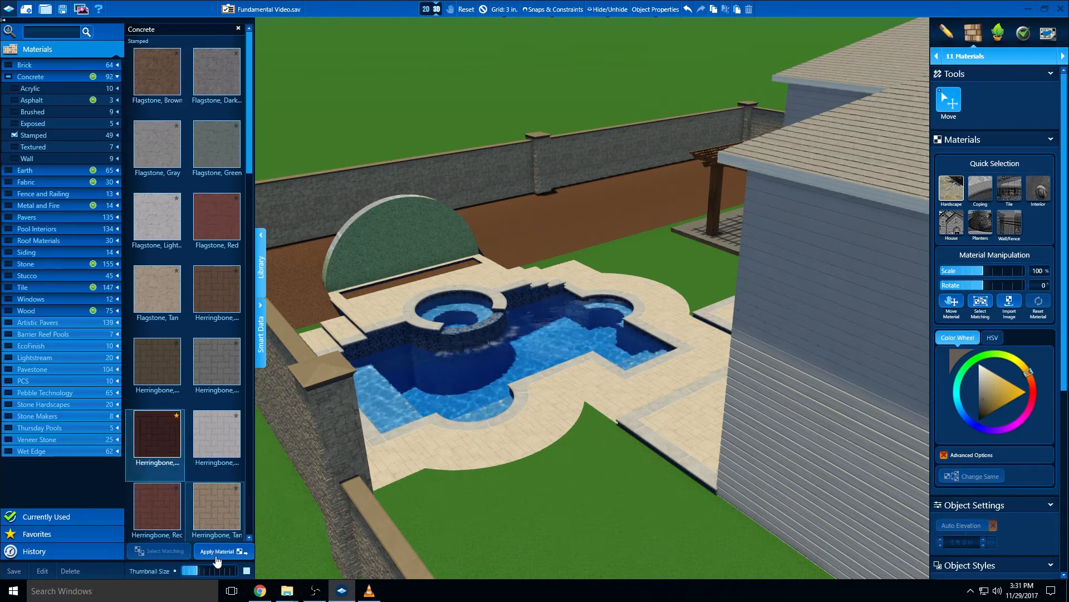
{"action": "left_click", "coordinate": [216, 551]}
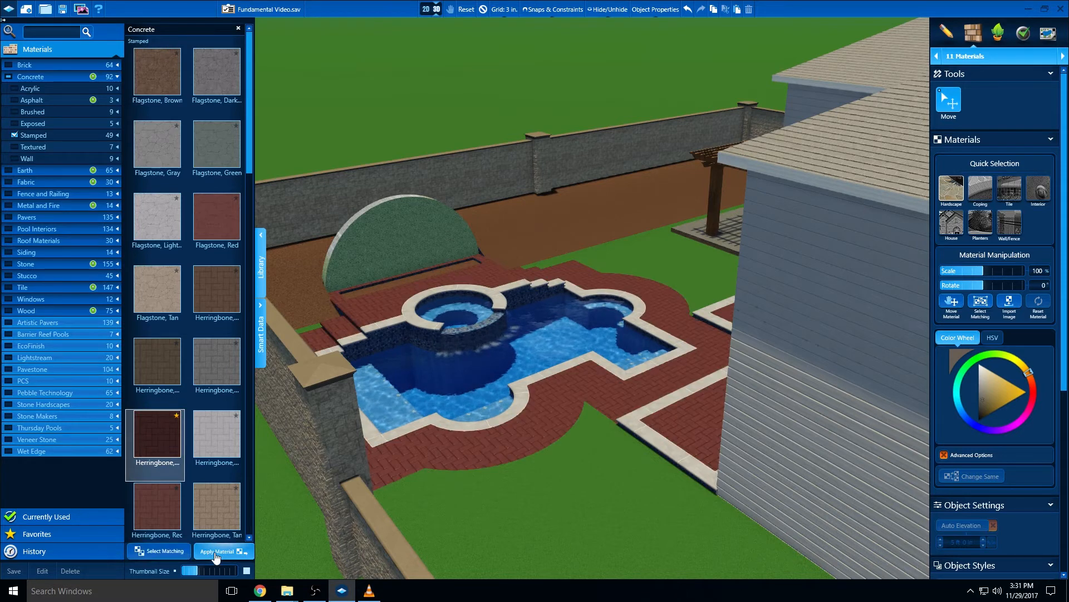
Try the Herringbone, Tan and Flagstone, Tan stamped concretes on the hardscape
{"action": "left_click", "coordinate": [209, 511]}
{"action": "double_click", "coordinate": [208, 509]}
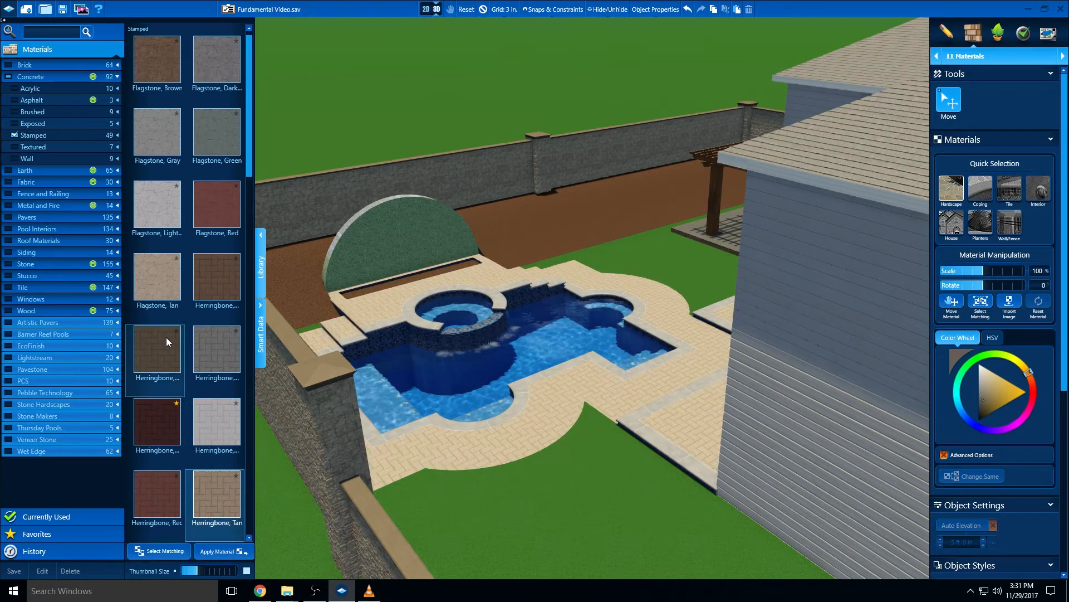
{"action": "double_click", "coordinate": [161, 293]}
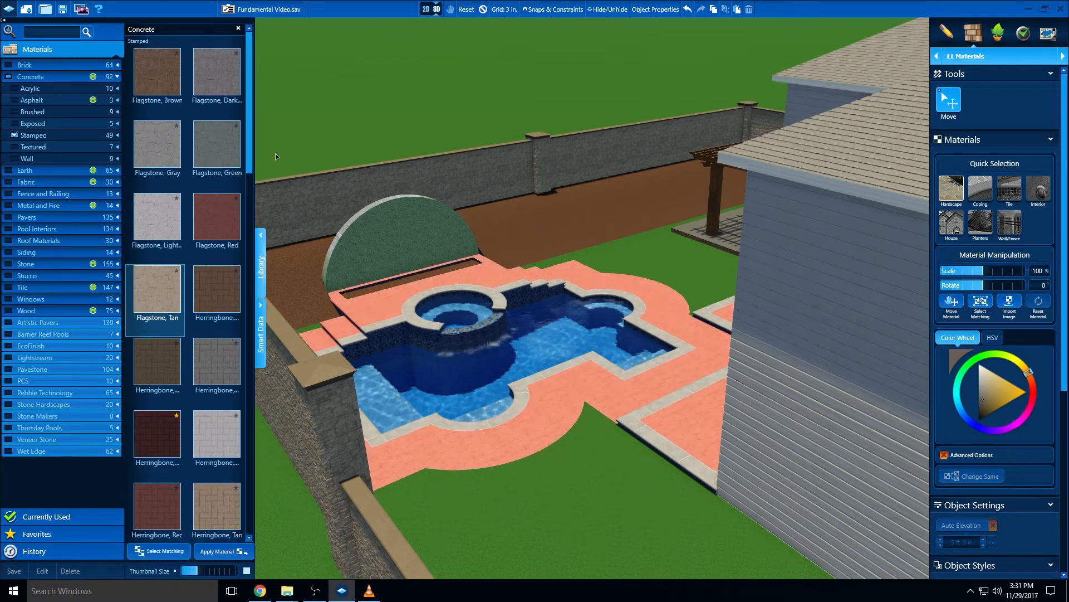
Apply the tan large-pattern stamped concrete to the hardscape and collapse the Concrete material category
{"action": "left_click_drag", "start_coordinate": [246, 127], "coordinate": [236, 239]}
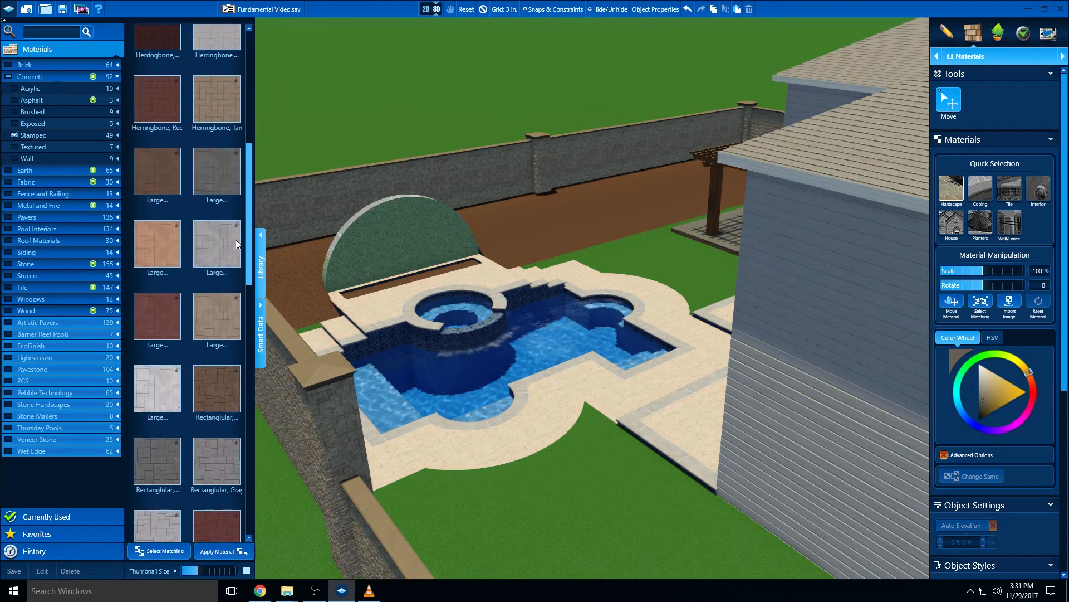
{"action": "double_click", "coordinate": [206, 313]}
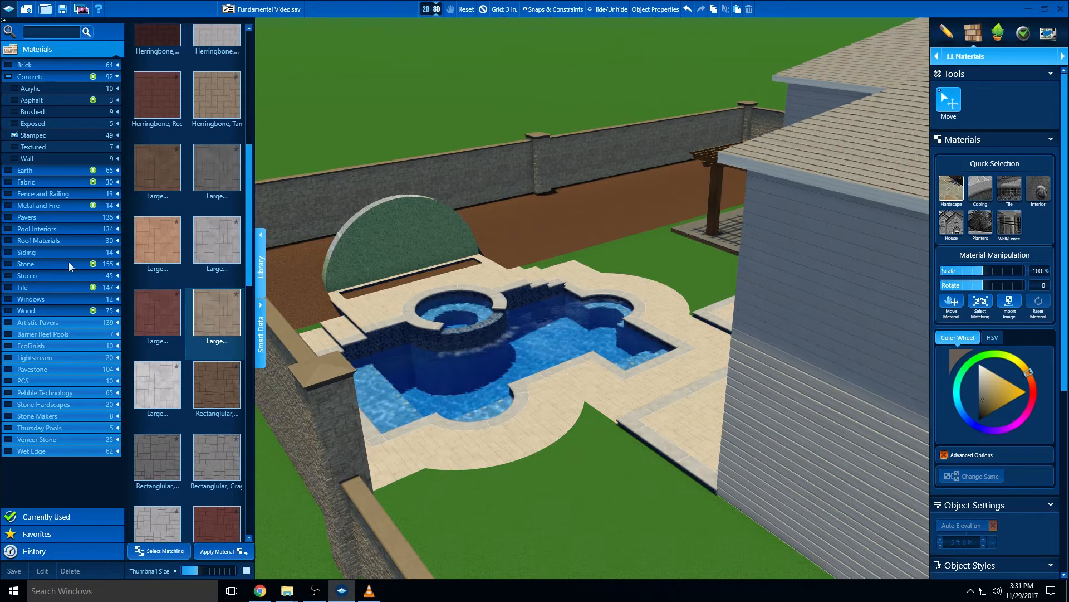
{"action": "left_click", "coordinate": [15, 135]}
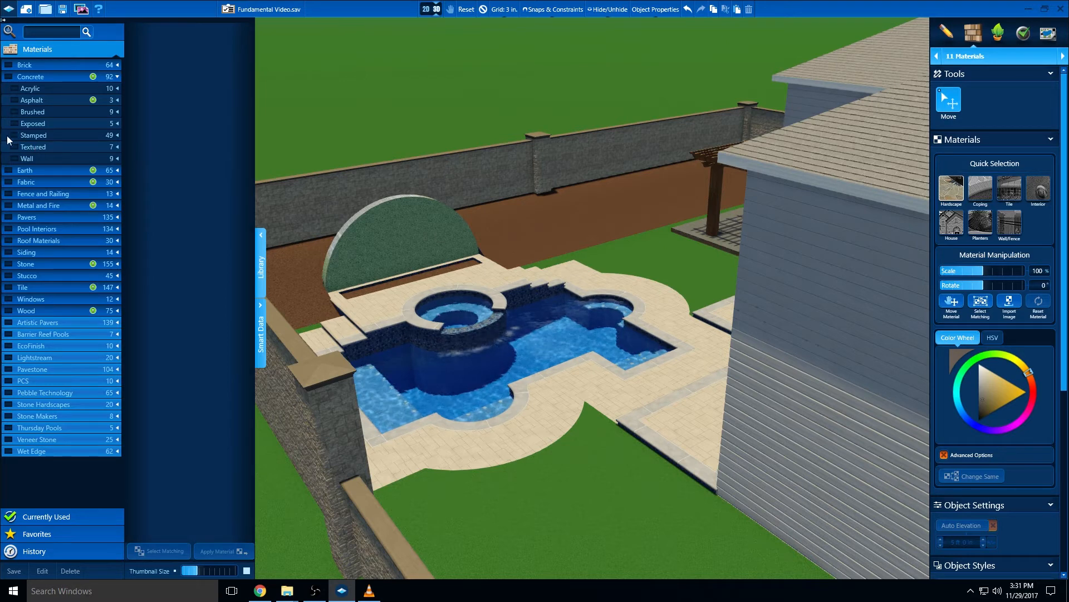
{"action": "left_click", "coordinate": [117, 77]}
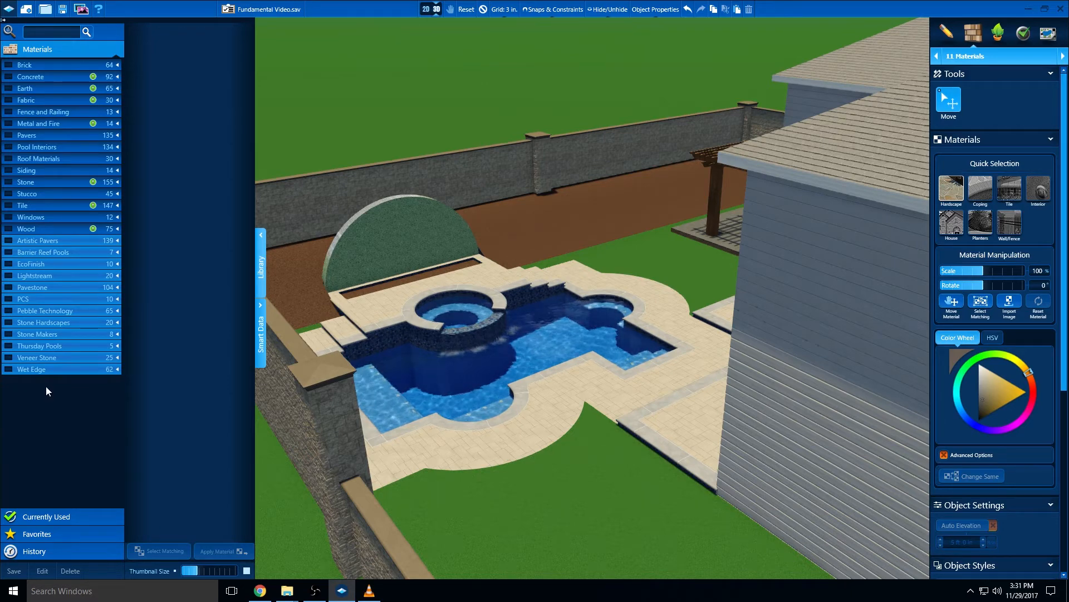
Select only the raised patio paving beside the house and rotate its material to 90°
{"action": "right_click_drag", "start_coordinate": [499, 405], "coordinate": [669, 377]}
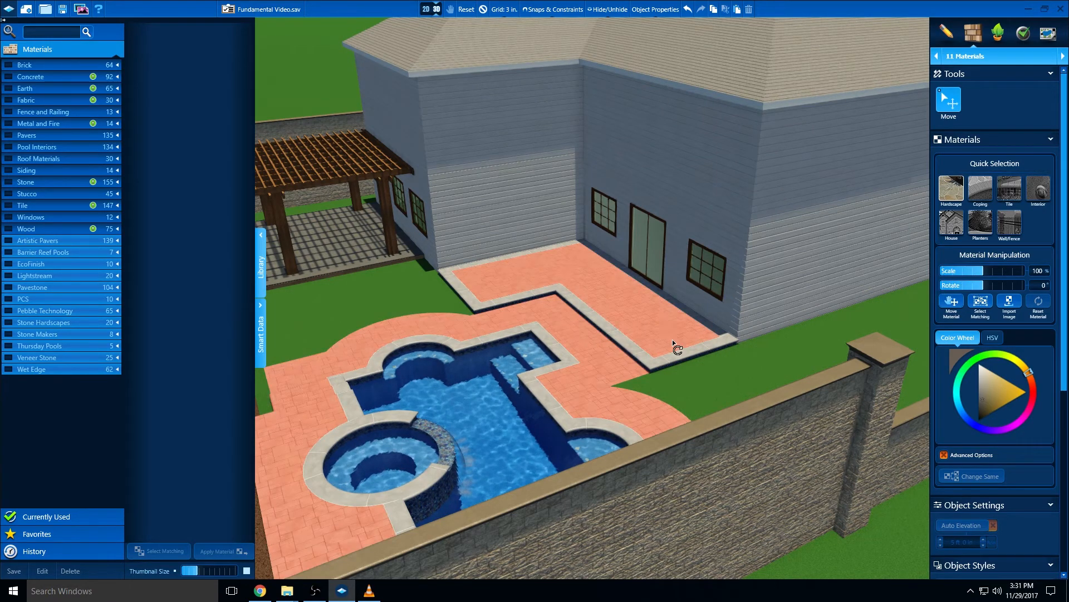
{"action": "scroll", "coordinate": [674, 378], "scroll_direction": "up", "scroll_amount": 3}
{"action": "scroll", "coordinate": [673, 379], "scroll_direction": "up", "scroll_amount": 3}
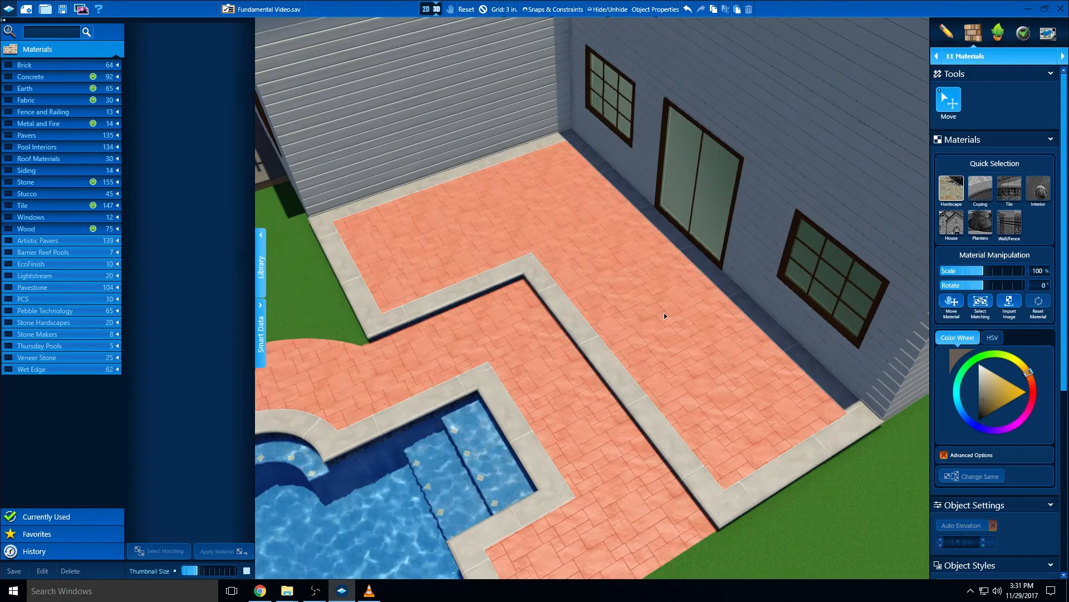
{"action": "left_click", "coordinate": [644, 312]}
{"action": "right_click_drag", "start_coordinate": [633, 313], "coordinate": [644, 308]}
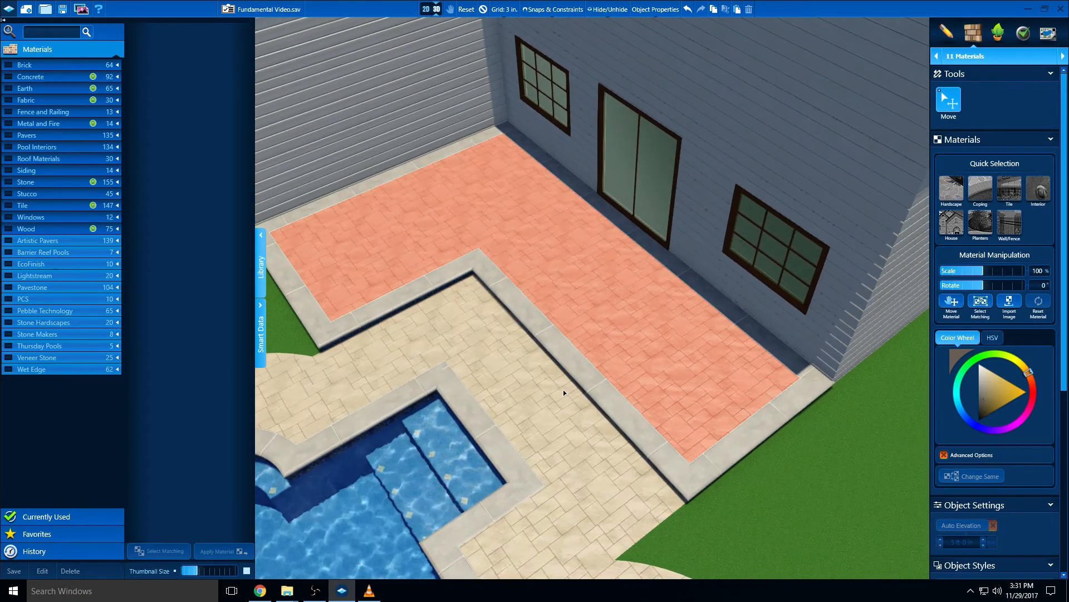
{"action": "right_click_drag", "start_coordinate": [564, 390], "coordinate": [595, 350]}
{"action": "middle_click_drag", "start_coordinate": [594, 350], "coordinate": [673, 389]}
{"action": "right_click_drag", "start_coordinate": [673, 389], "coordinate": [637, 421]}
{"action": "scroll", "coordinate": [662, 425], "scroll_direction": "up", "scroll_amount": 2}
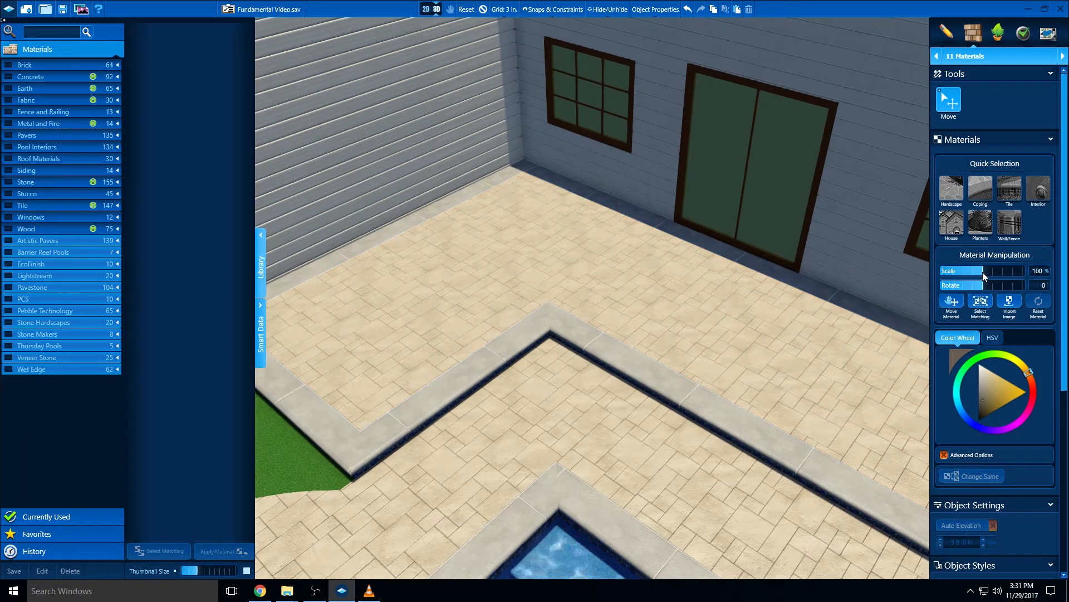
{"action": "left_click_drag", "start_coordinate": [983, 272], "coordinate": [1005, 283]}
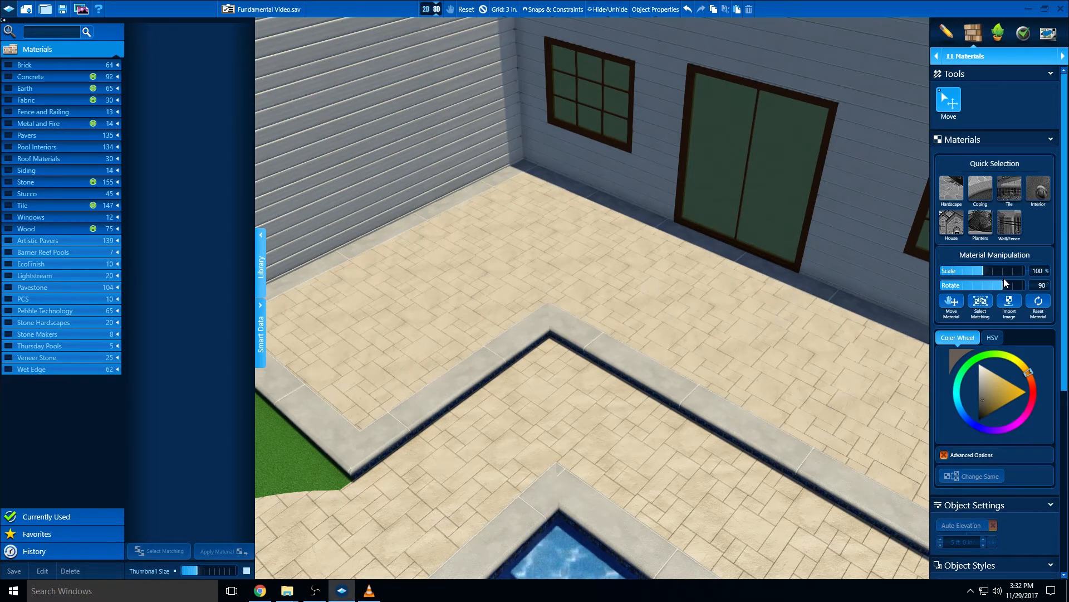
Shift the patio material's position slightly, and reset the material to its defaults
{"action": "left_click", "coordinate": [951, 302]}
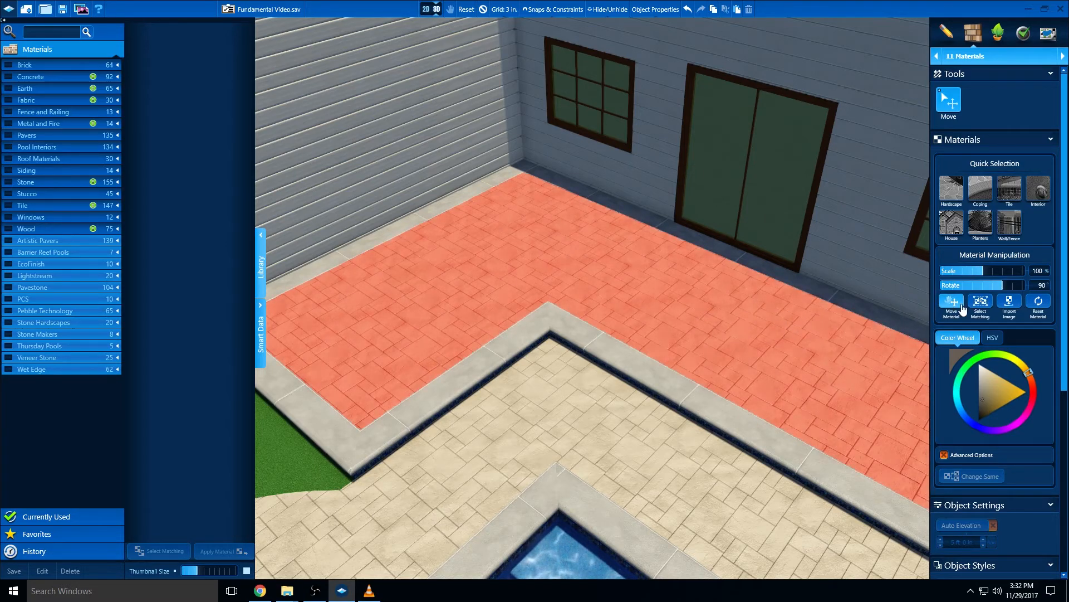
{"action": "mouse_move", "coordinate": [690, 337]}
{"action": "left_mouse_down"}
{"action": "mouse_move", "coordinate": [743, 359]}
{"action": "mouse_move", "coordinate": [650, 279]}
{"action": "mouse_move", "coordinate": [648, 308]}
{"action": "mouse_move", "coordinate": [679, 327]}
{"action": "left_mouse_up"}
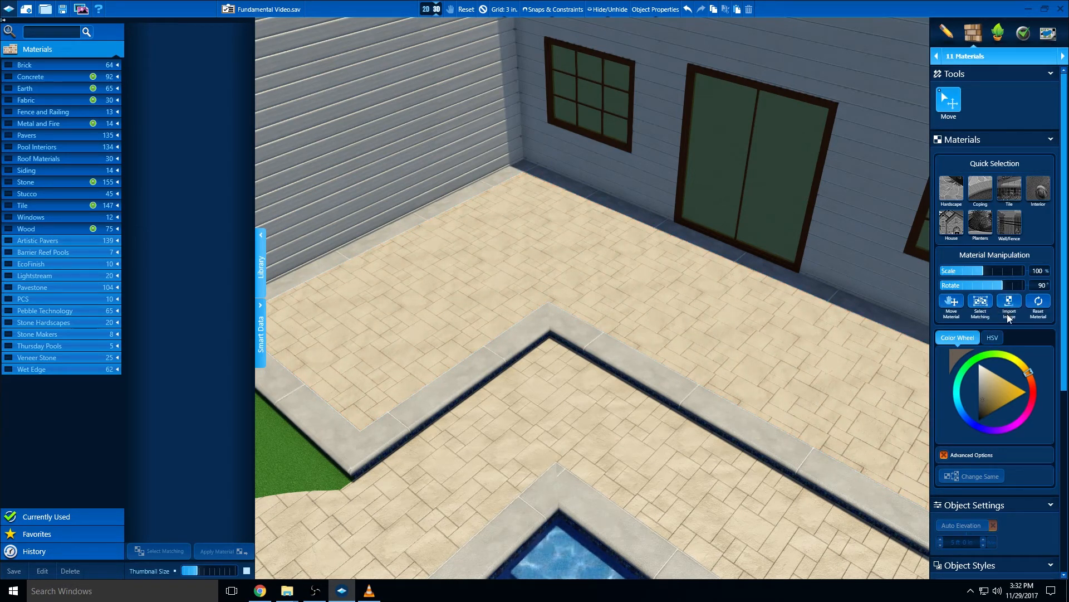
{"action": "left_click", "coordinate": [1039, 304]}
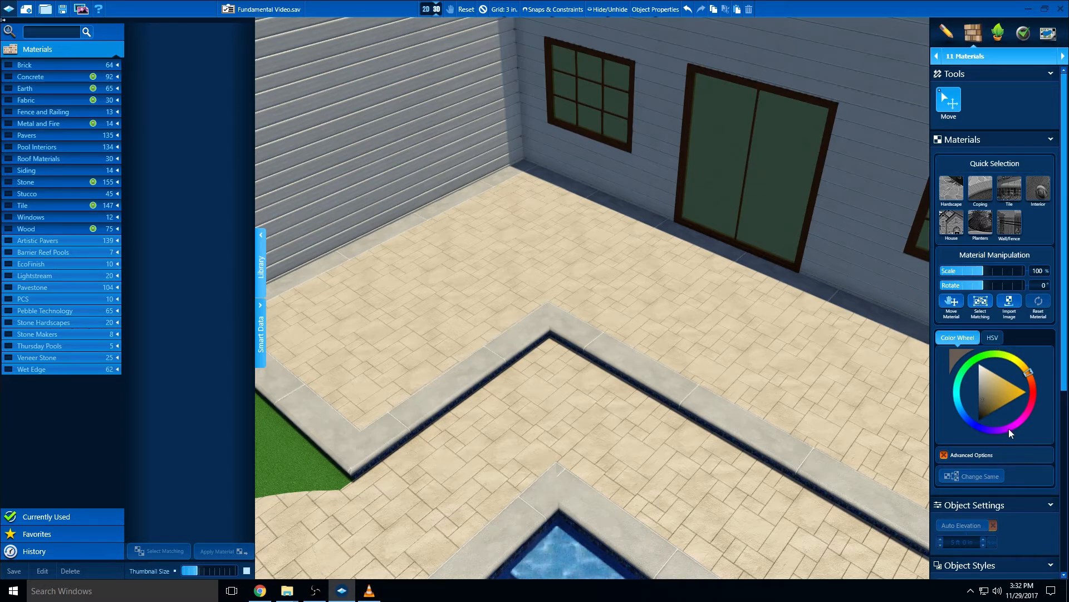
Try a brighter and a darker HSV brightness on the patio material, and reset the material
{"action": "left_click", "coordinate": [994, 339]}
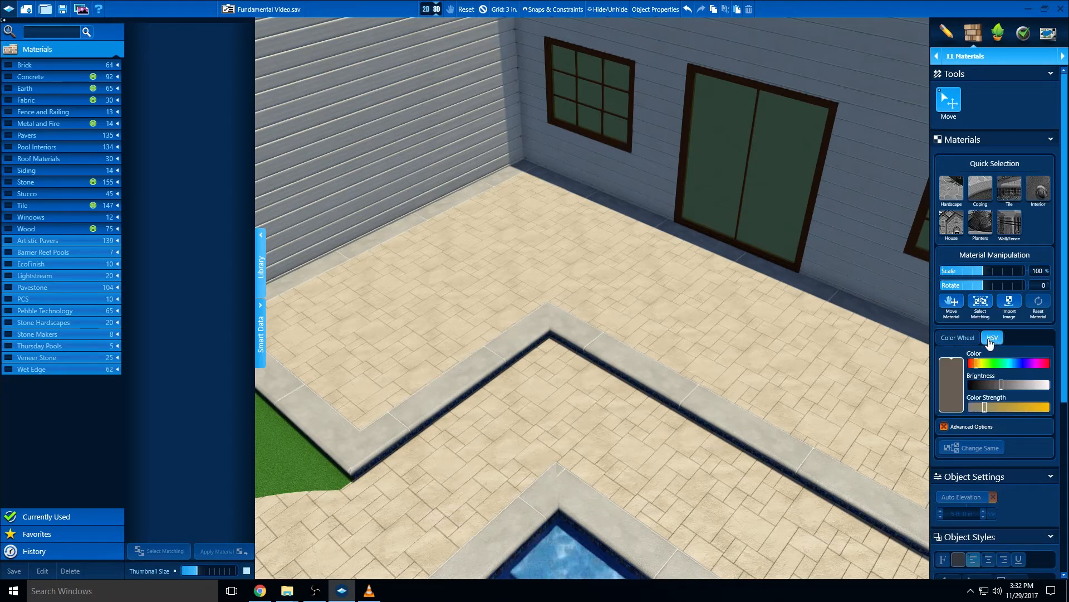
{"action": "left_click", "coordinate": [994, 385]}
{"action": "mouse_move", "coordinate": [999, 387]}
{"action": "left_mouse_down"}
{"action": "mouse_move", "coordinate": [1025, 385]}
{"action": "mouse_move", "coordinate": [1012, 392]}
{"action": "left_mouse_up"}
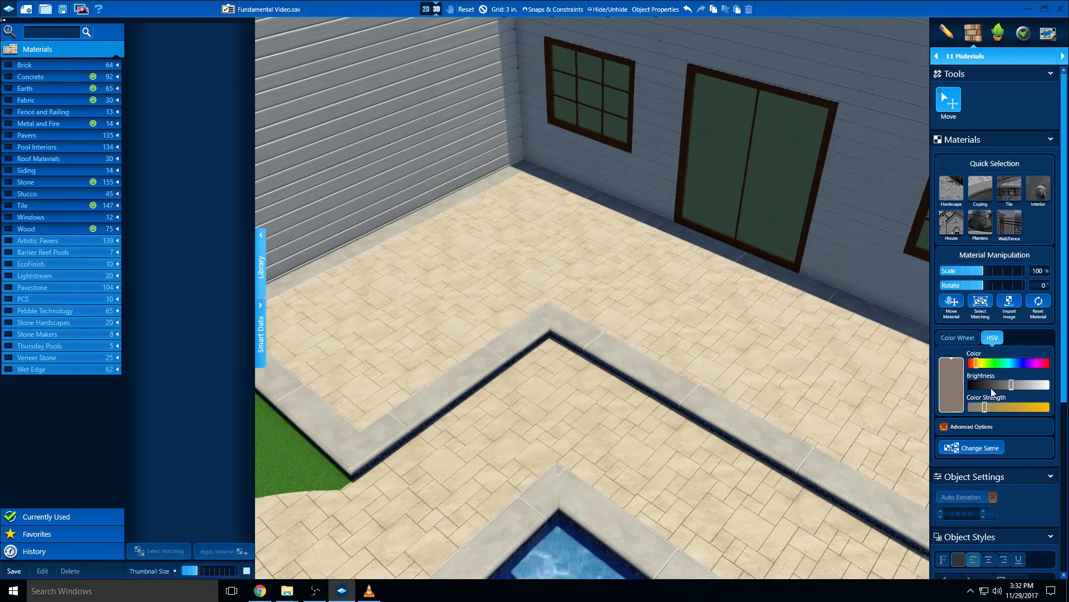
{"action": "left_click", "coordinate": [998, 384]}
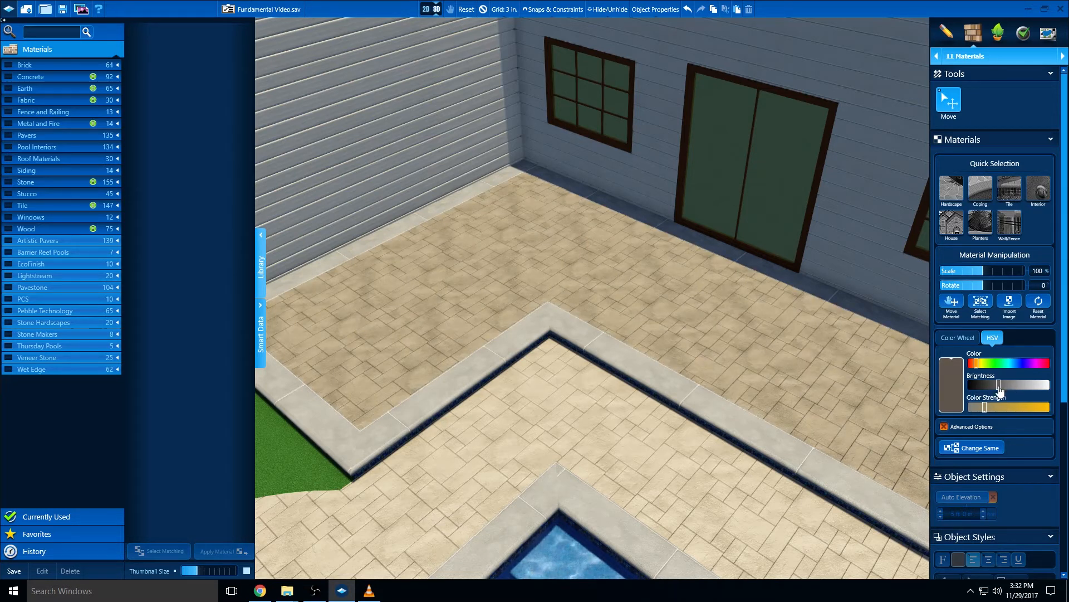
{"action": "left_click", "coordinate": [1038, 302]}
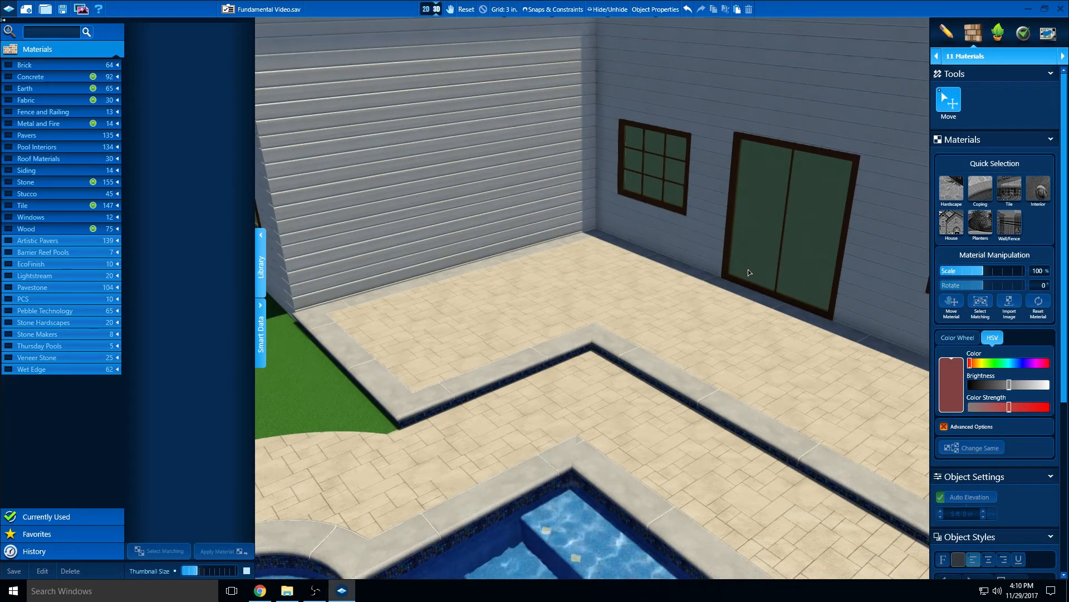
Save the project and advance to the Plants & Trees stage in 2D view
{"action": "left_click", "coordinate": [63, 13]}
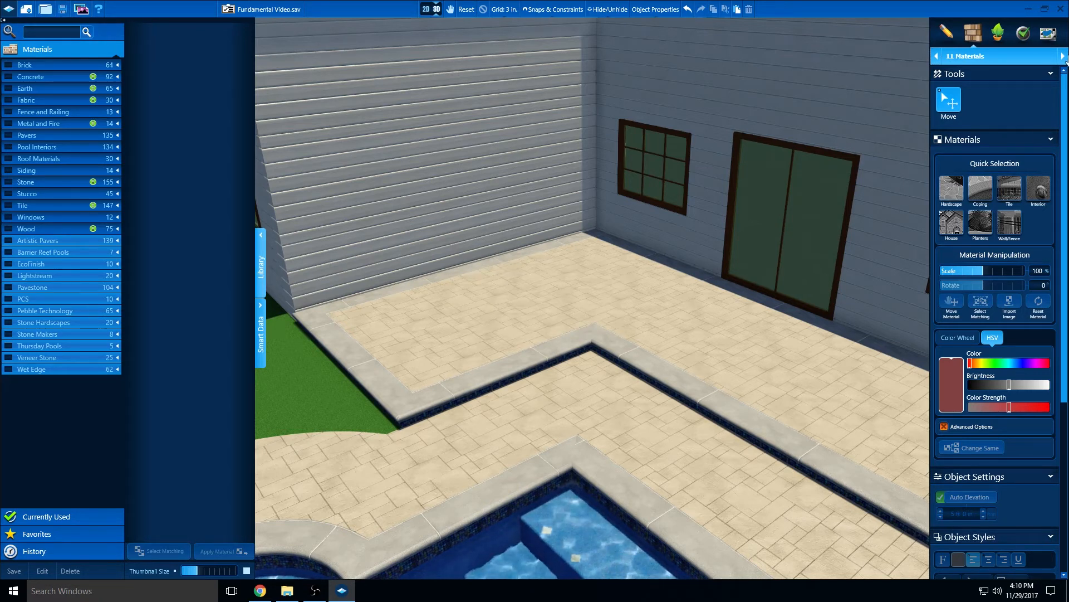
{"action": "left_click", "coordinate": [1064, 58]}
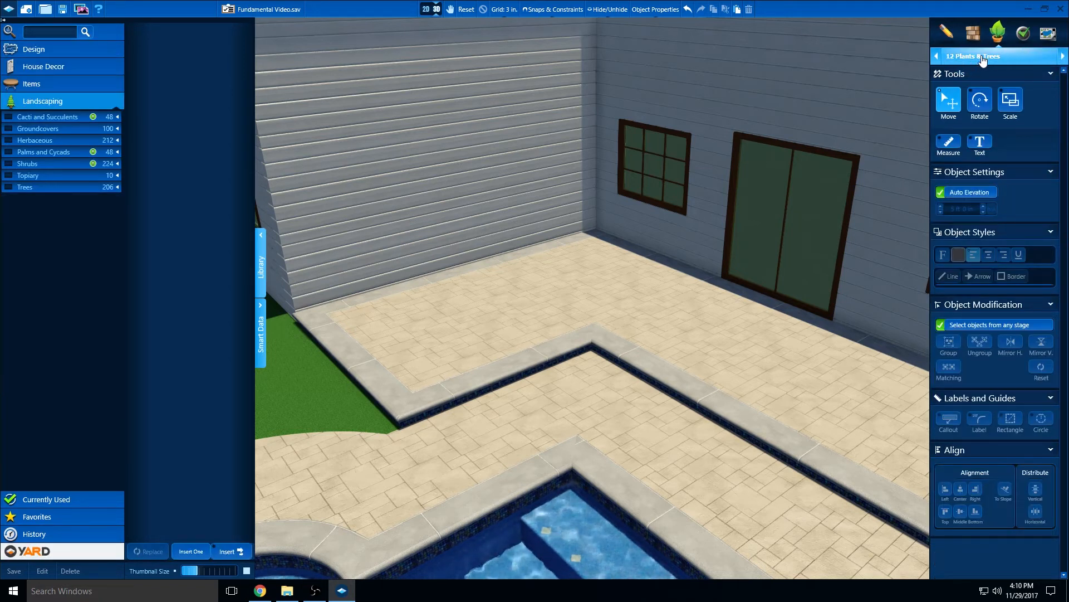
{"action": "left_click_drag", "start_coordinate": [559, 303], "coordinate": [550, 289]}
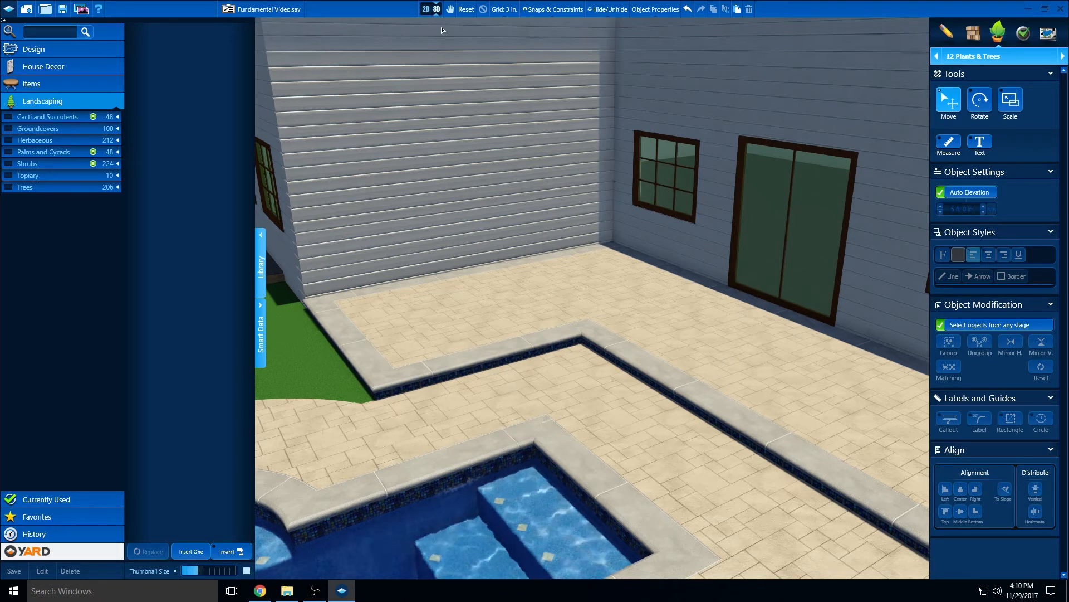
{"action": "left_click", "coordinate": [426, 10]}
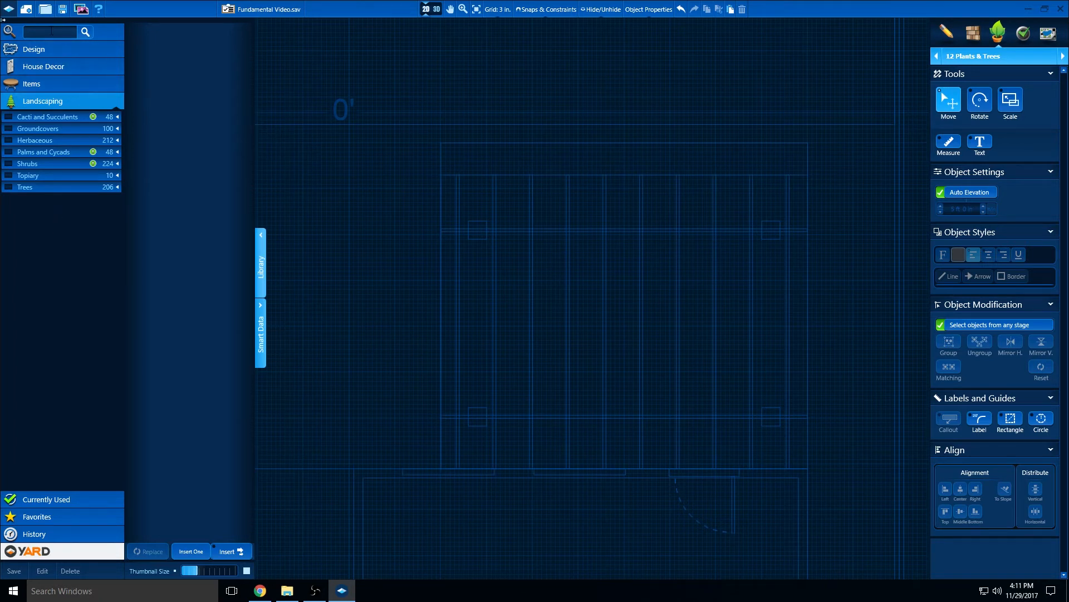
Search the library for "crape" and enlarge the result thumbnails to compare the crape myrtle varieties
{"action": "left_click", "coordinate": [51, 32]}
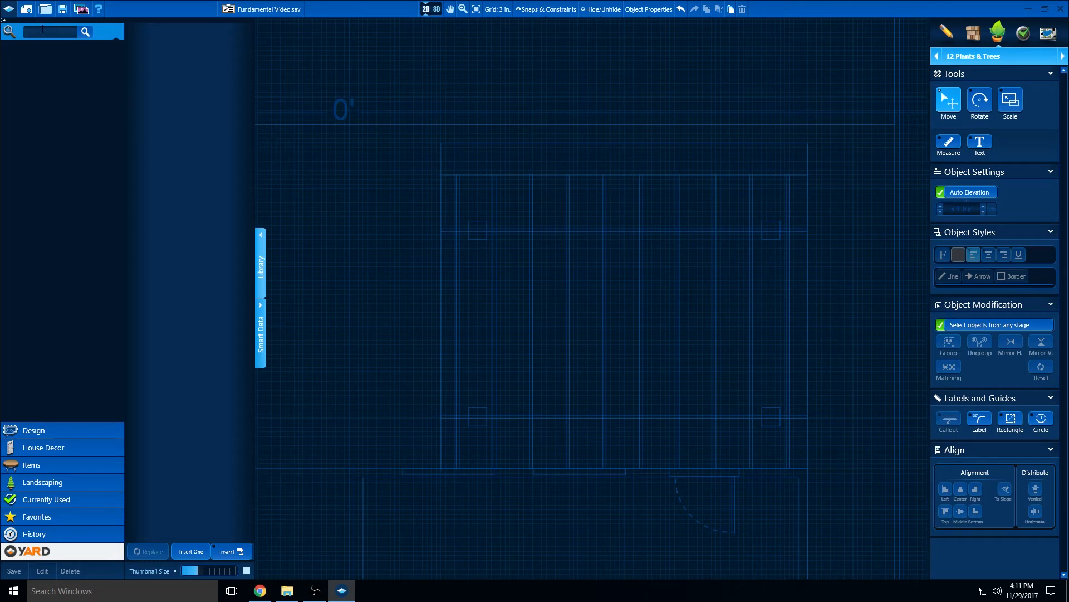
{"action": "type", "text": "crape"}
{"action": "left_click", "coordinate": [86, 33]}
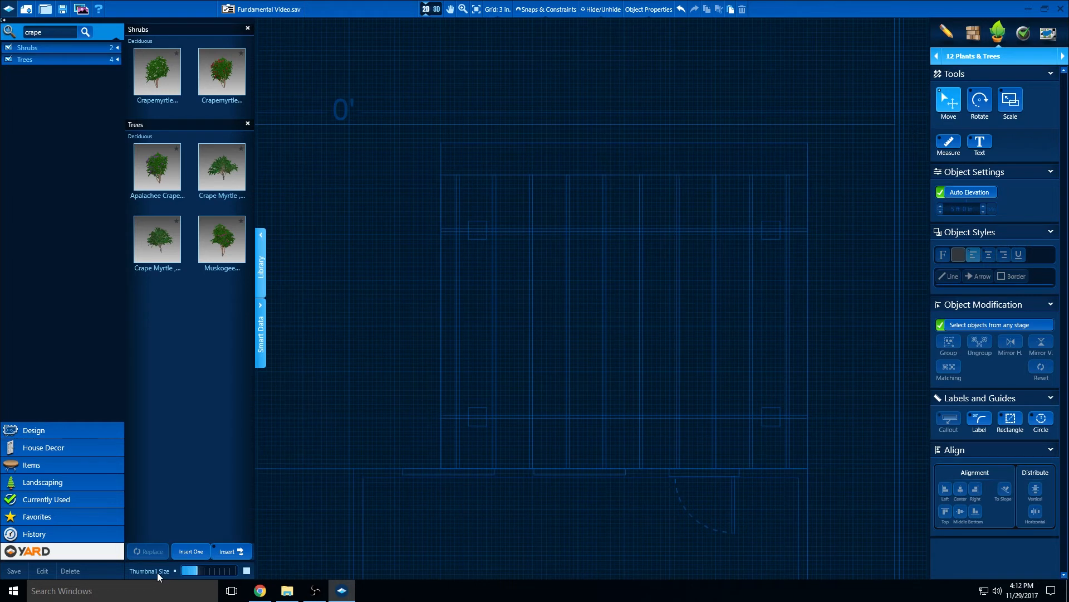
{"action": "left_click_drag", "start_coordinate": [197, 570], "coordinate": [237, 571]}
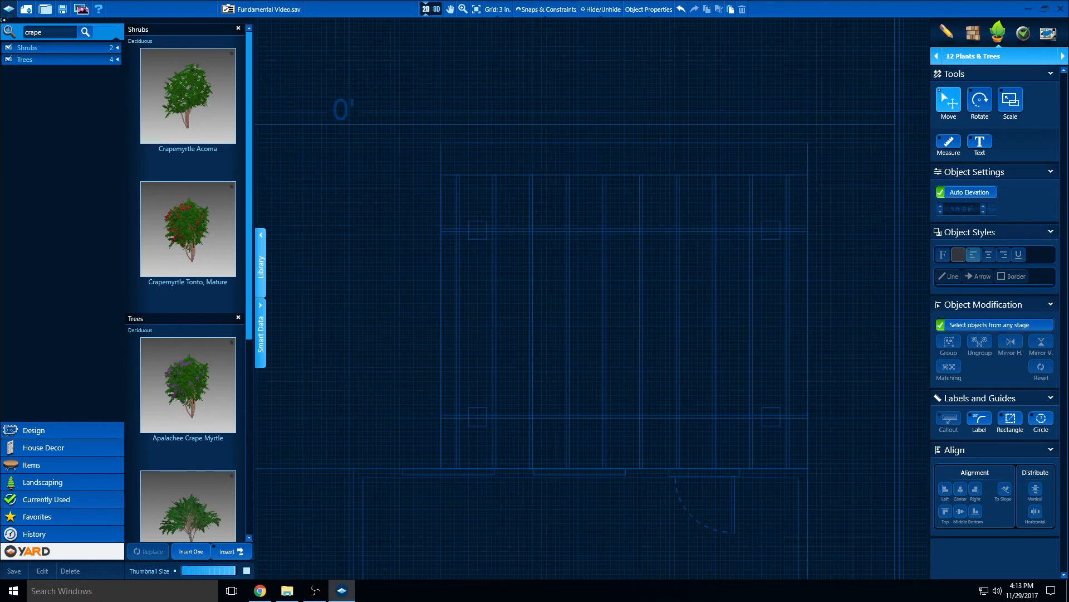
In the library configuration, switch Default New Landscaping to Symbols off and back on, and accept the settings
{"action": "left_click", "coordinate": [10, 10]}
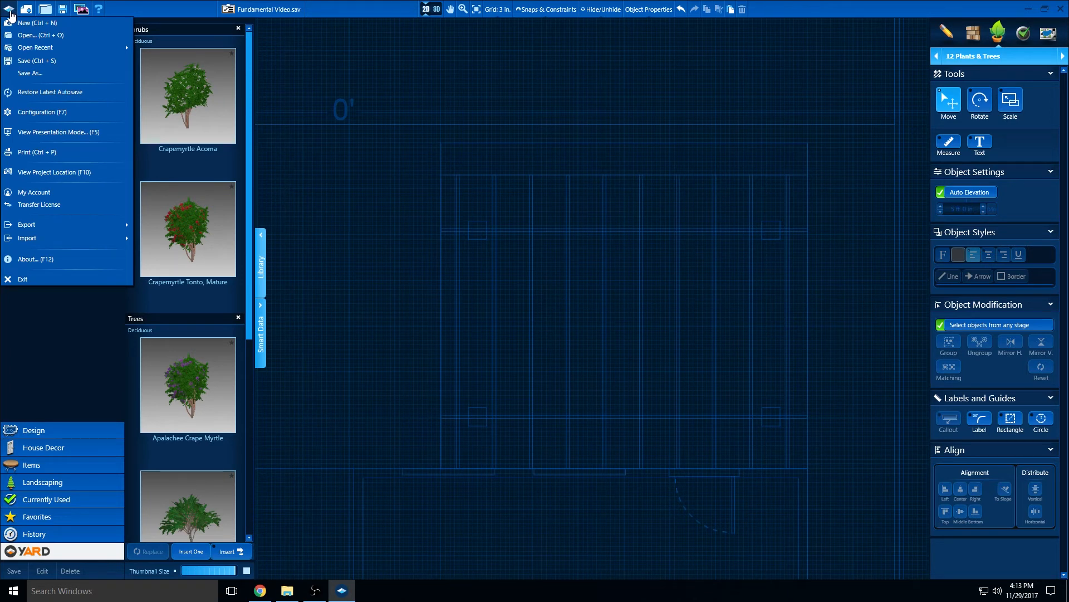
{"action": "left_click", "coordinate": [41, 113]}
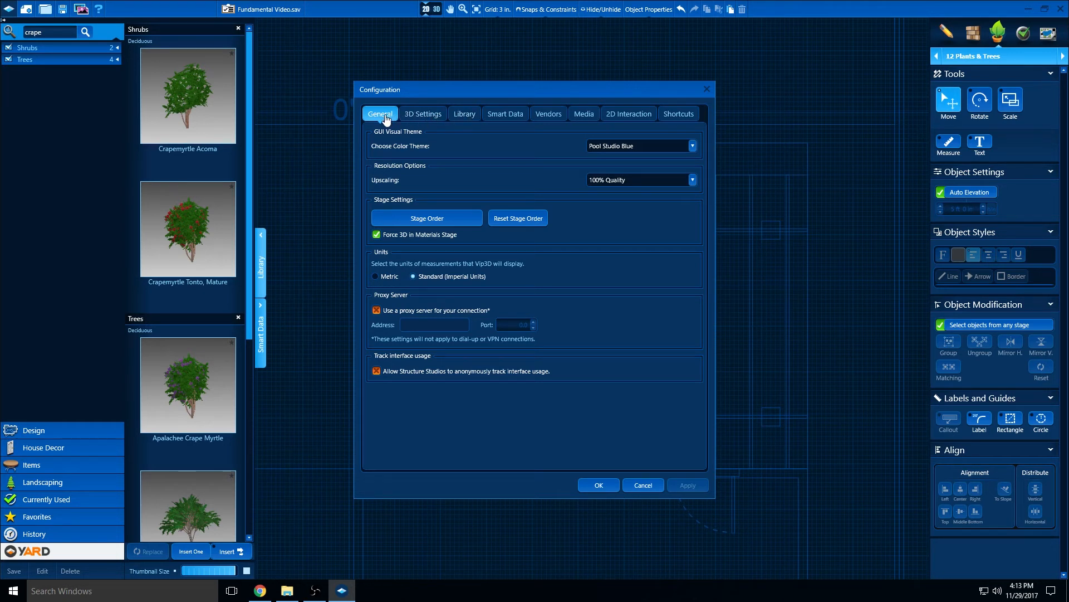
{"action": "left_click", "coordinate": [460, 116]}
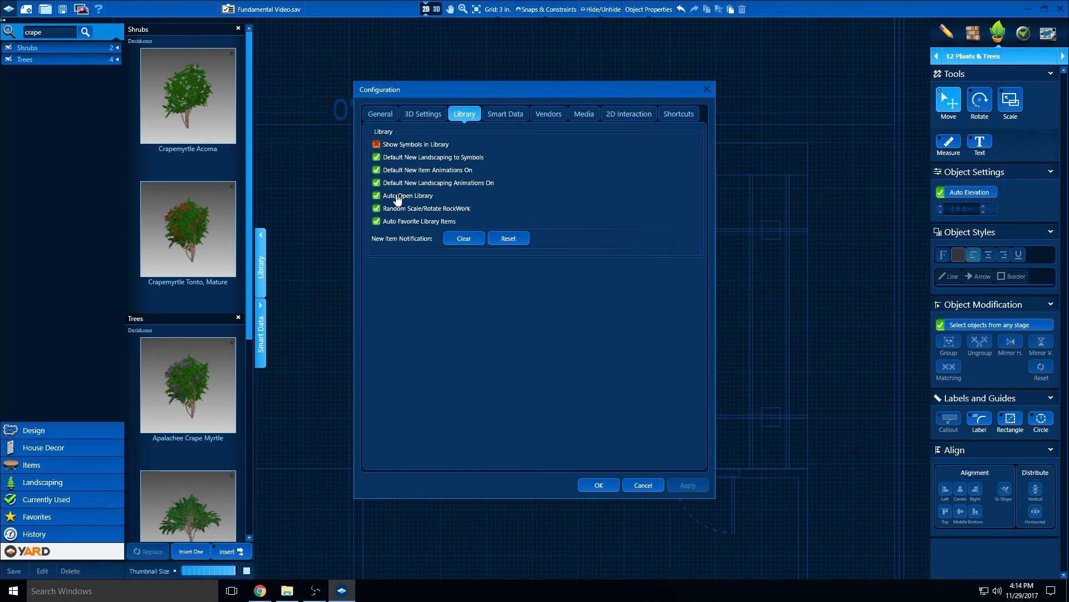
{"action": "left_click", "coordinate": [396, 159]}
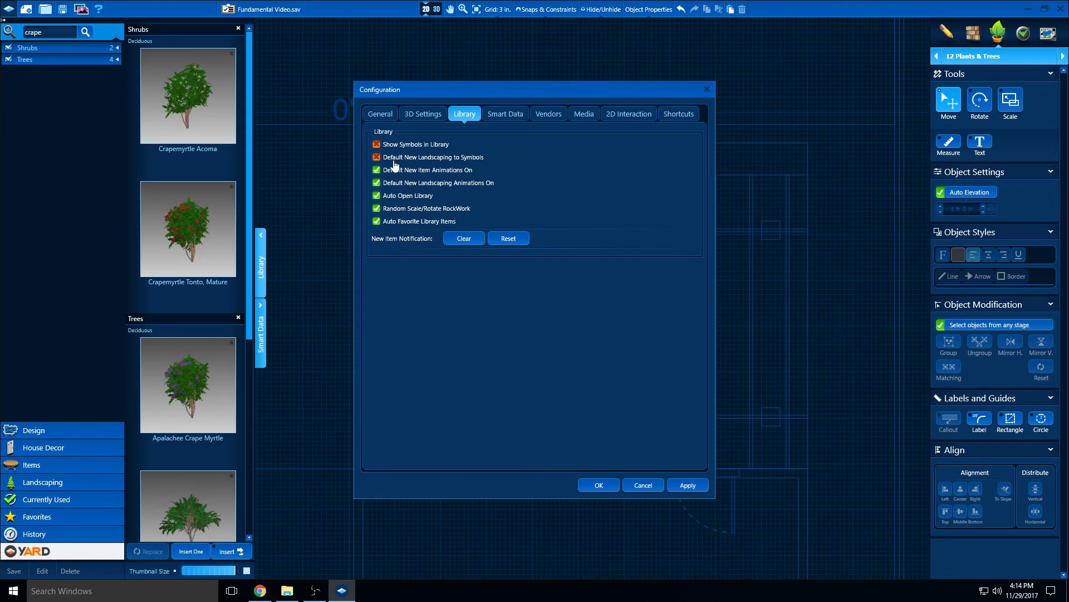
{"action": "left_click", "coordinate": [394, 159]}
{"action": "left_click", "coordinate": [598, 486]}
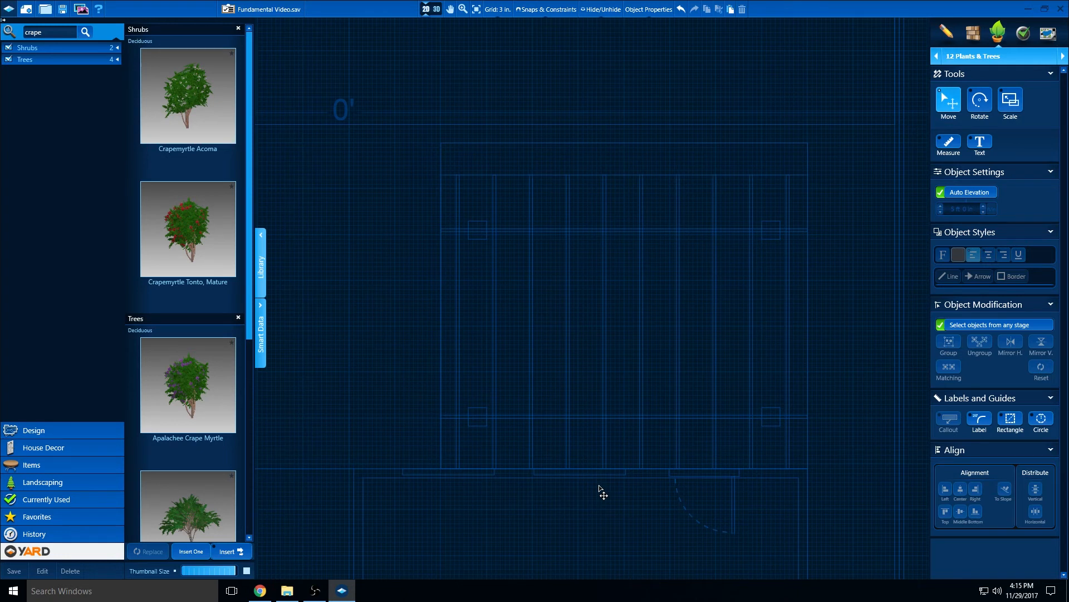
Place four Crapemyrtle Acoma shrubs in a row in the planting bed along the rear wall
{"action": "scroll", "coordinate": [600, 485], "scroll_direction": "down", "scroll_amount": 3}
{"action": "scroll", "coordinate": [592, 474], "scroll_direction": "down", "scroll_amount": 1}
{"action": "middle_click_drag", "start_coordinate": [585, 466], "coordinate": [616, 283]}
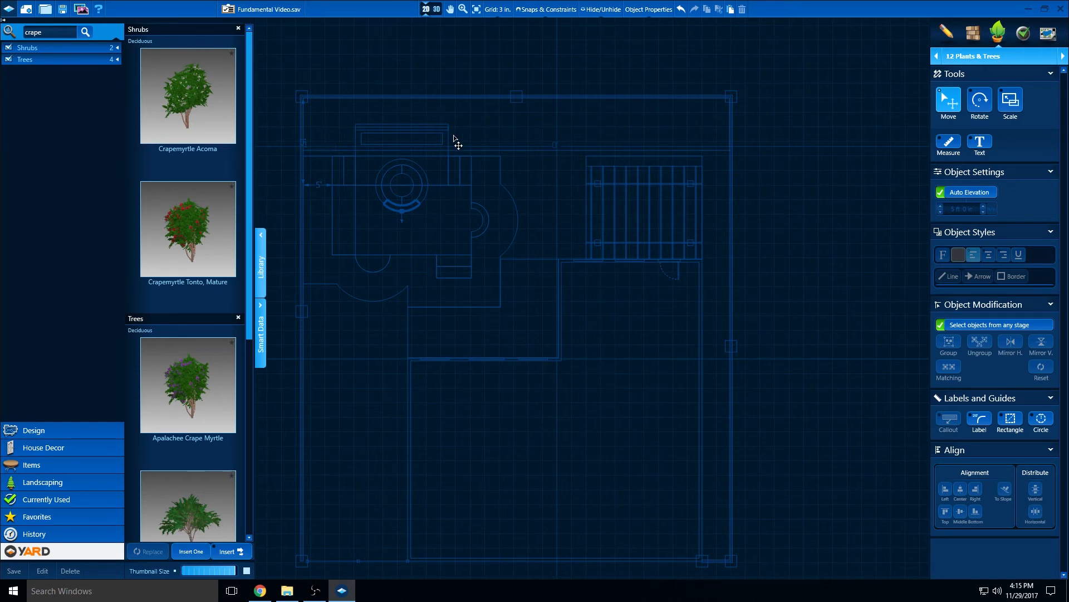
{"action": "left_click", "coordinate": [194, 134]}
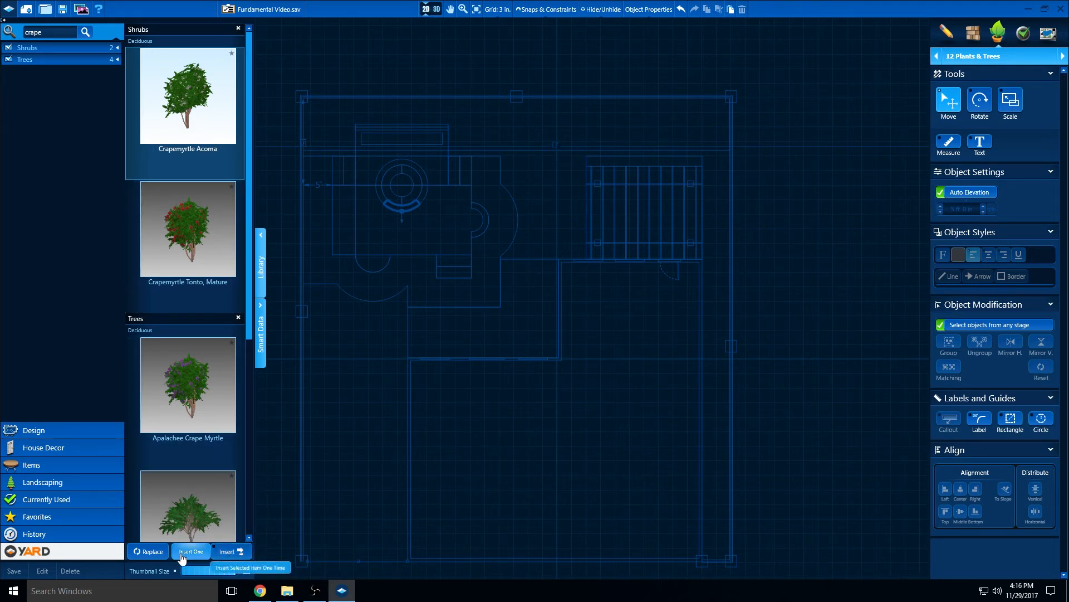
{"action": "left_click", "coordinate": [229, 551]}
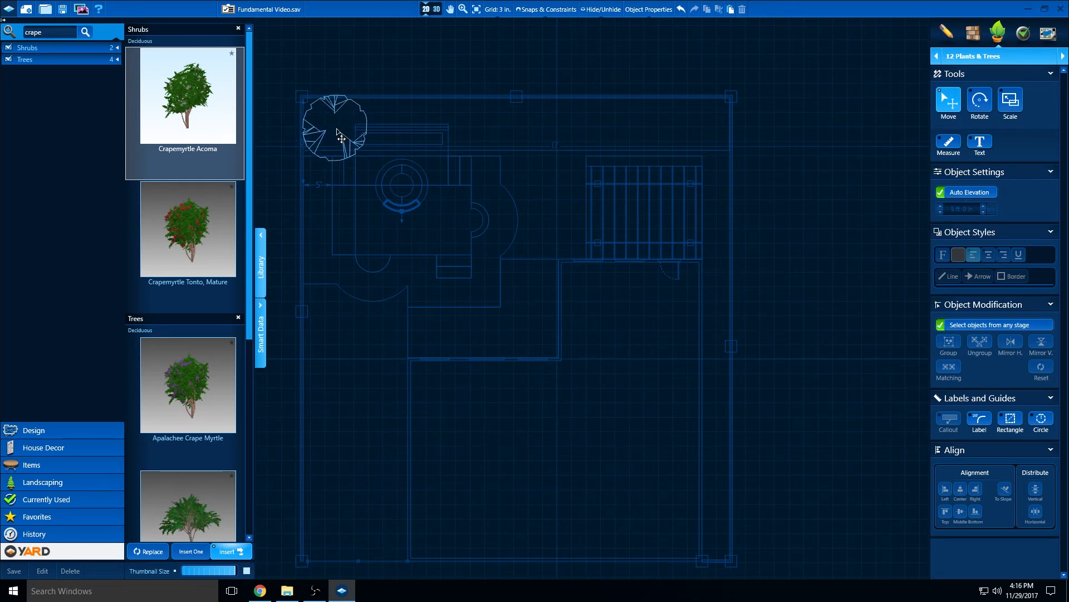
{"action": "left_click", "coordinate": [342, 127]}
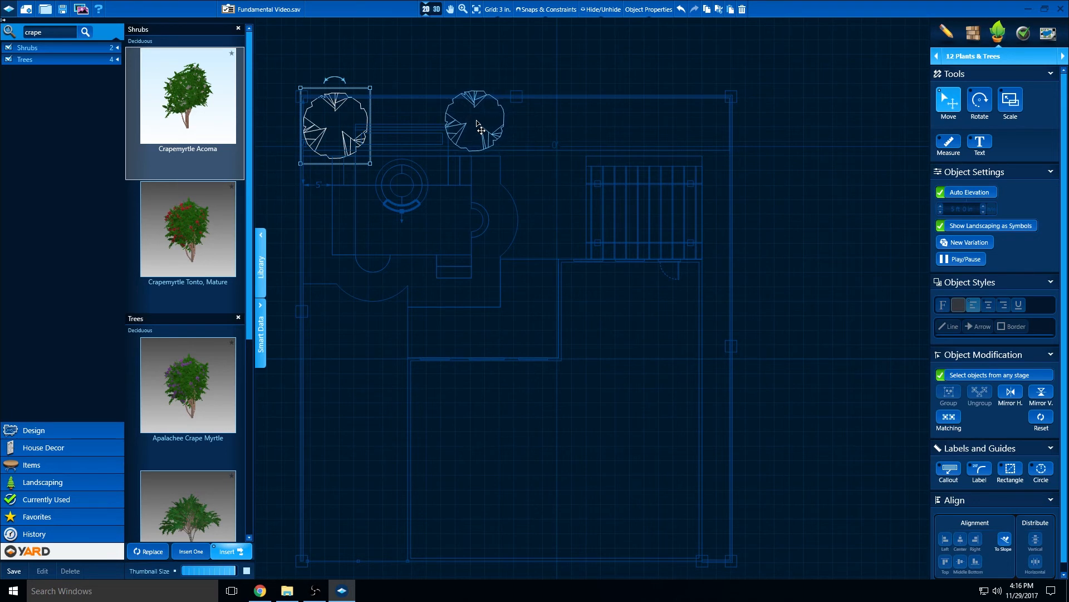
{"action": "left_click", "coordinate": [481, 129]}
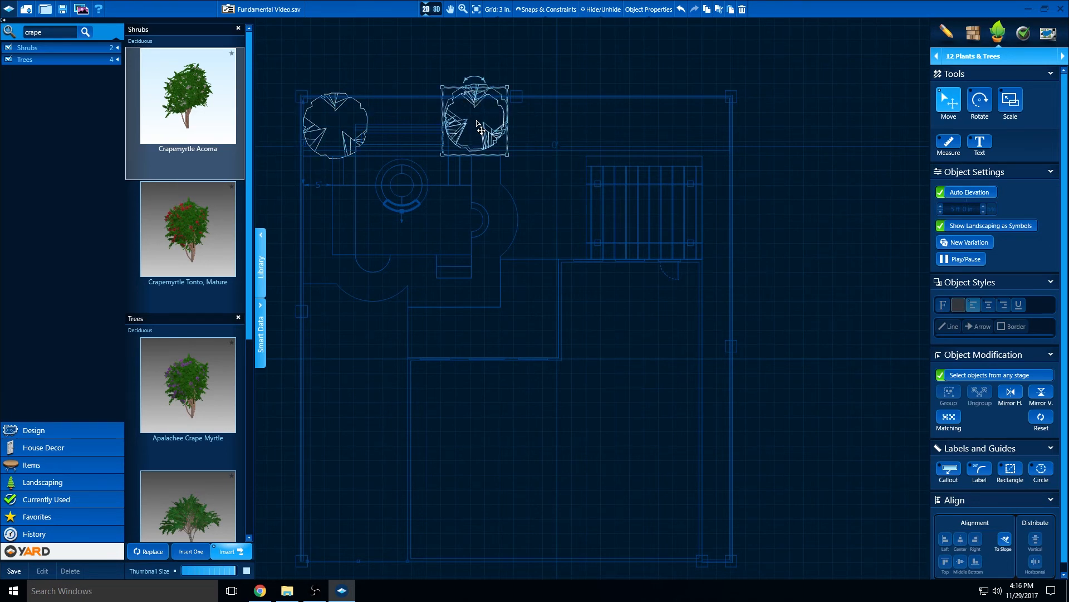
{"action": "left_click", "coordinate": [581, 134]}
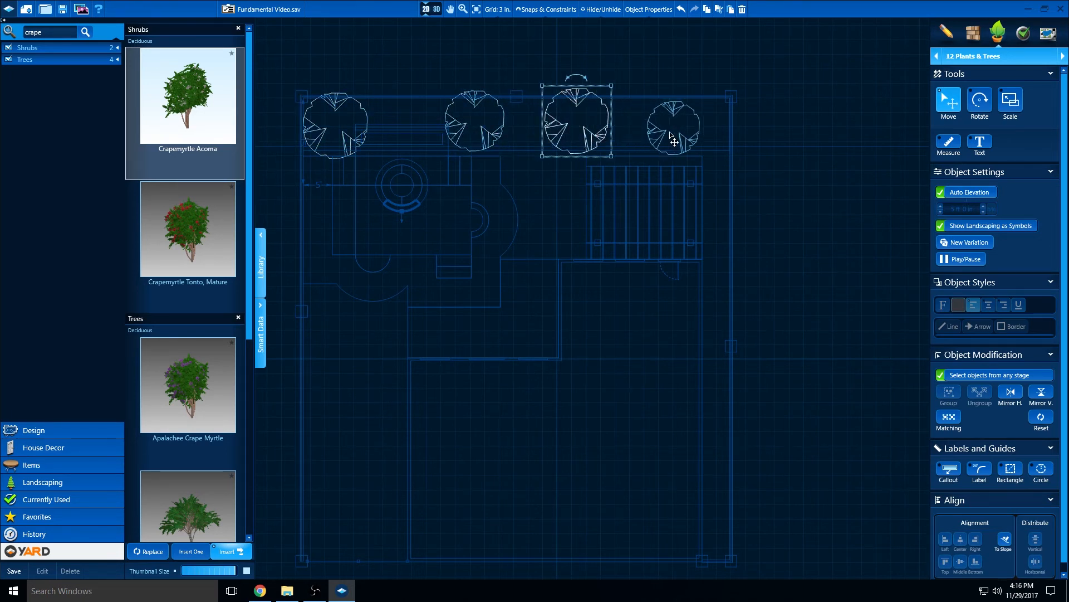
{"action": "left_click", "coordinate": [680, 136]}
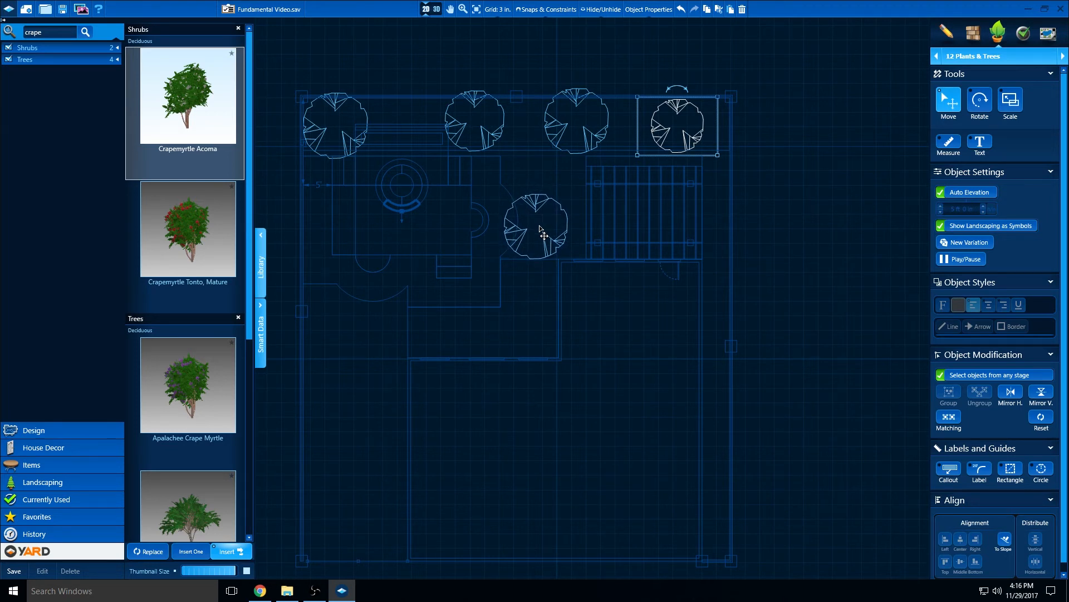
{"action": "key", "text": "Escape"}
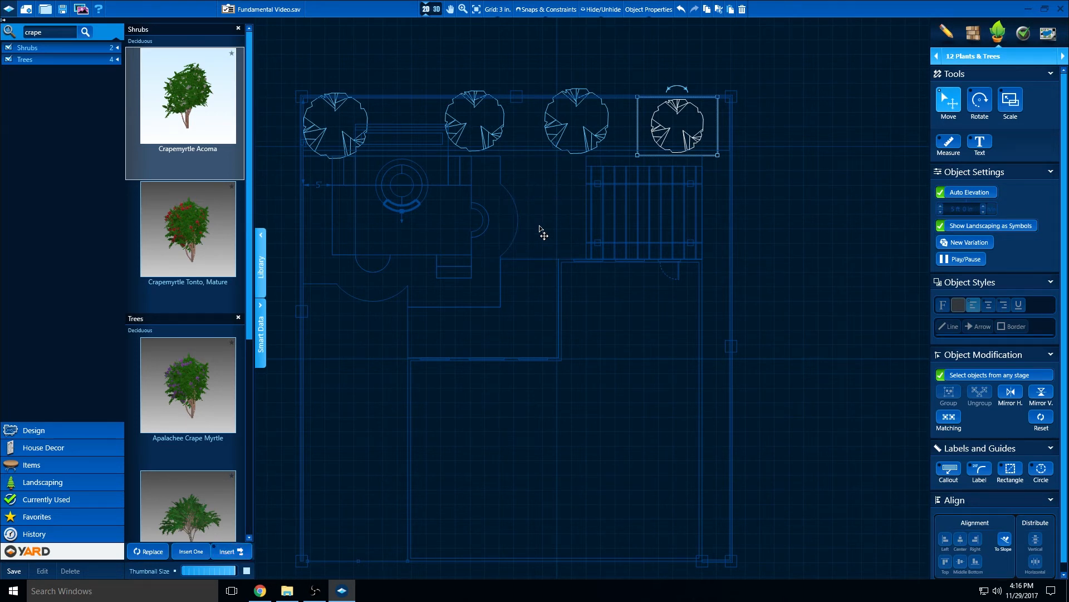
In 3D view, move the crape myrtle in the rear corner slightly away from the back wall
{"action": "left_click", "coordinate": [539, 227]}
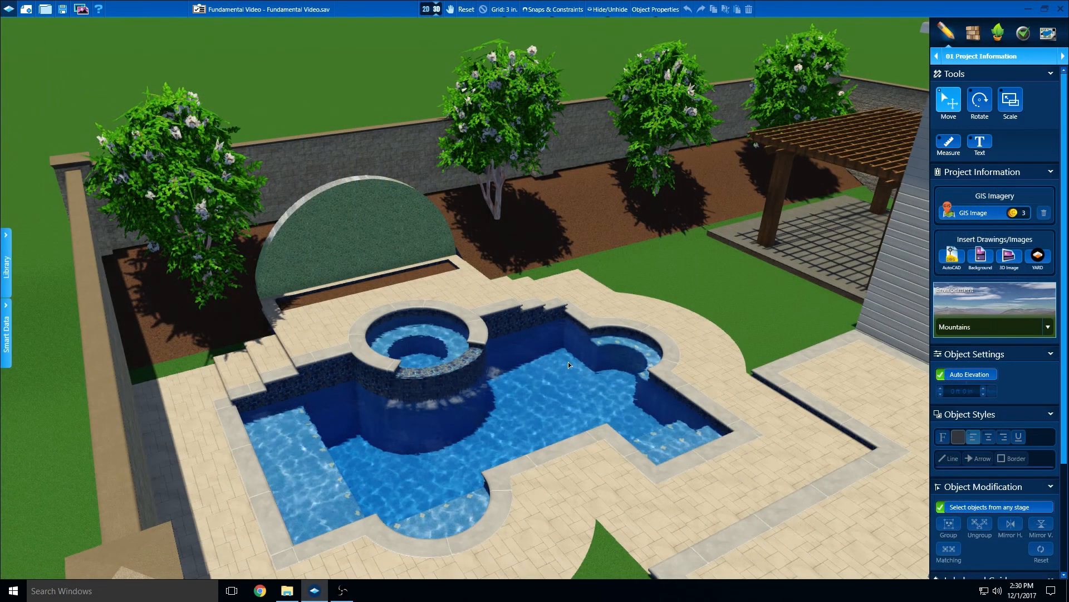
{"action": "left_click_drag", "start_coordinate": [568, 365], "coordinate": [562, 351]}
{"action": "right_click_drag", "start_coordinate": [562, 347], "coordinate": [561, 347]}
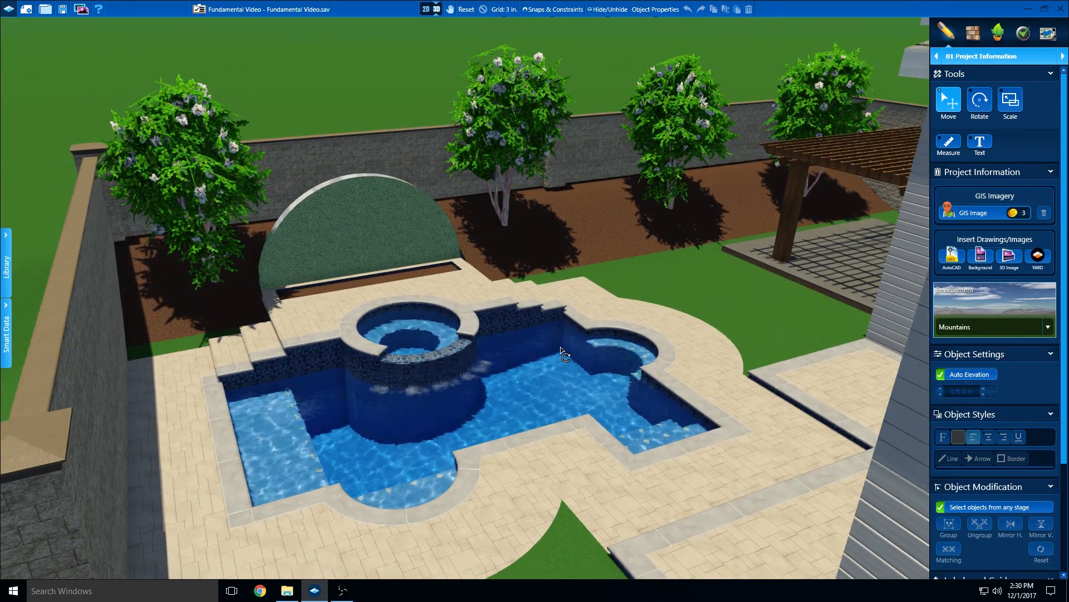
{"action": "middle_click_drag", "start_coordinate": [373, 247], "coordinate": [472, 252]}
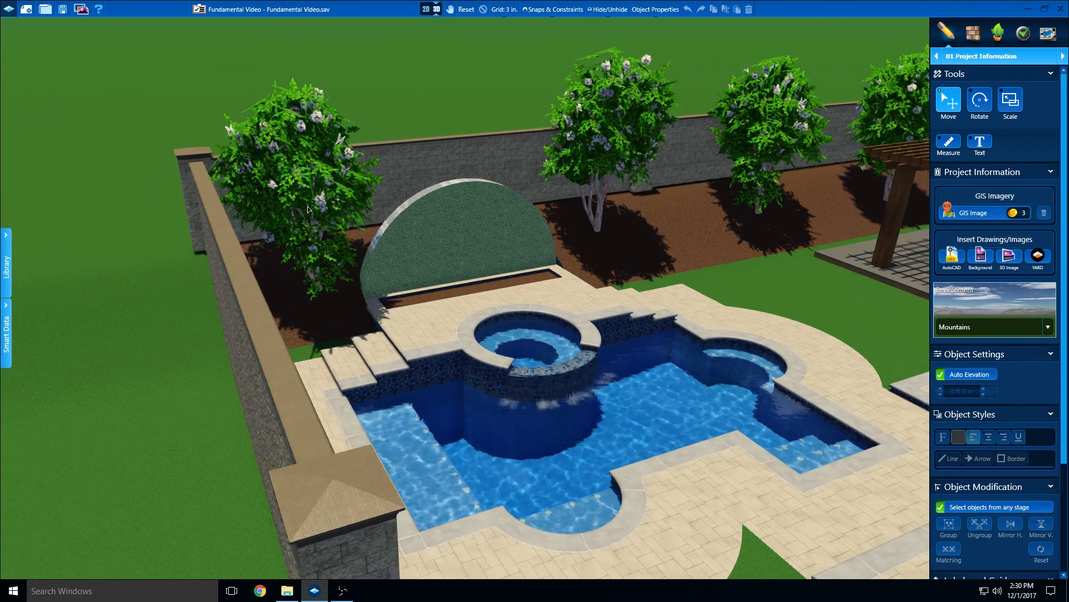
{"action": "double_click", "coordinate": [337, 231]}
{"action": "right_click_drag", "start_coordinate": [572, 428], "coordinate": [553, 419]}
{"action": "scroll", "coordinate": [546, 415], "scroll_direction": "up", "scroll_amount": 2}
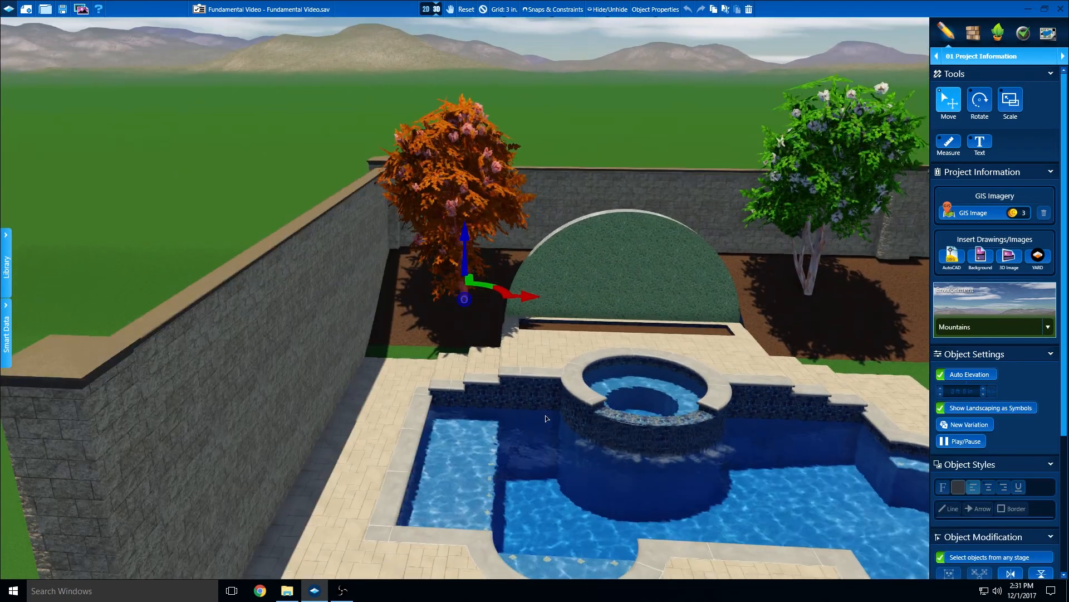
{"action": "scroll", "coordinate": [556, 368], "scroll_direction": "up", "scroll_amount": 3}
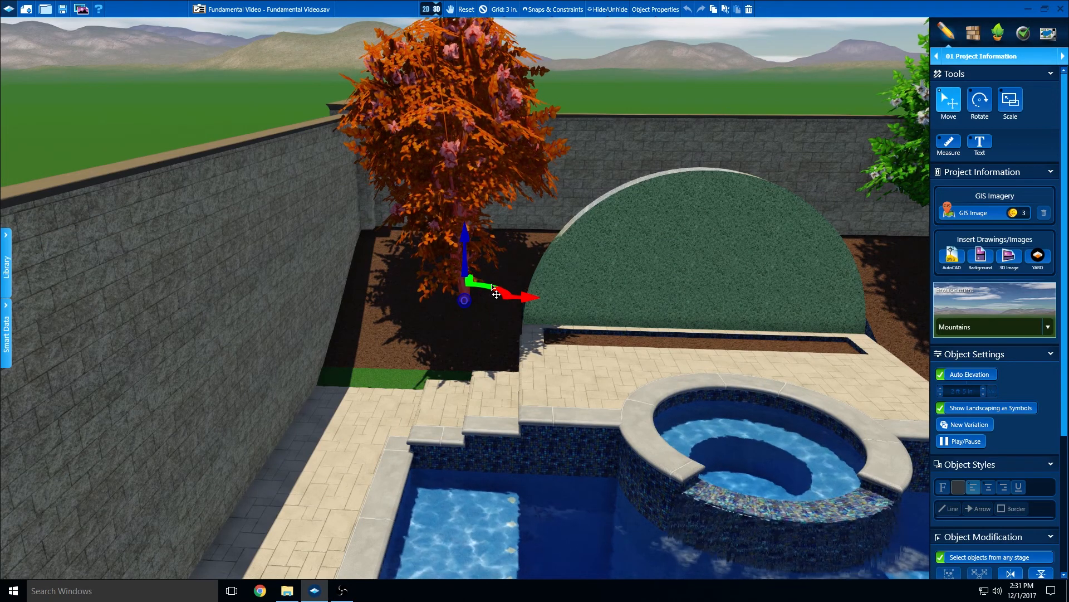
{"action": "mouse_move", "coordinate": [479, 286]}
{"action": "left_mouse_down"}
{"action": "mouse_move", "coordinate": [483, 306]}
{"action": "mouse_move", "coordinate": [486, 283]}
{"action": "mouse_move", "coordinate": [480, 291]}
{"action": "left_mouse_up"}
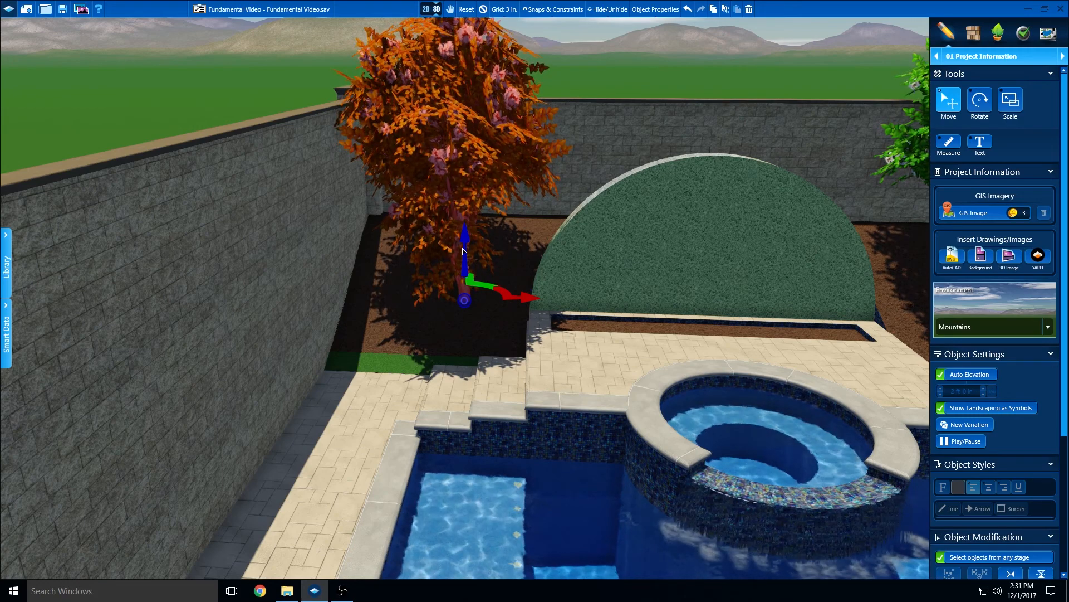
Reposition the crape myrtle on the pergola side of the arched wall within its bed, and scale its height down slightly
{"action": "middle_click_drag", "start_coordinate": [741, 293], "coordinate": [473, 278]}
{"action": "left_click", "coordinate": [610, 227]}
{"action": "middle_click_drag", "start_coordinate": [609, 227], "coordinate": [535, 243]}
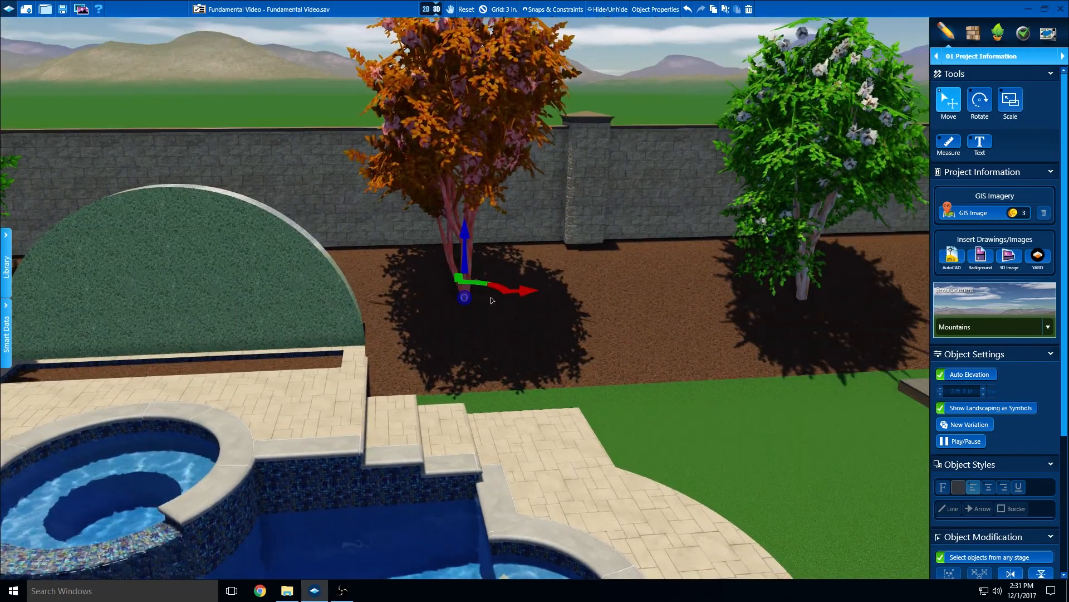
{"action": "left_click_drag", "start_coordinate": [476, 288], "coordinate": [519, 305]}
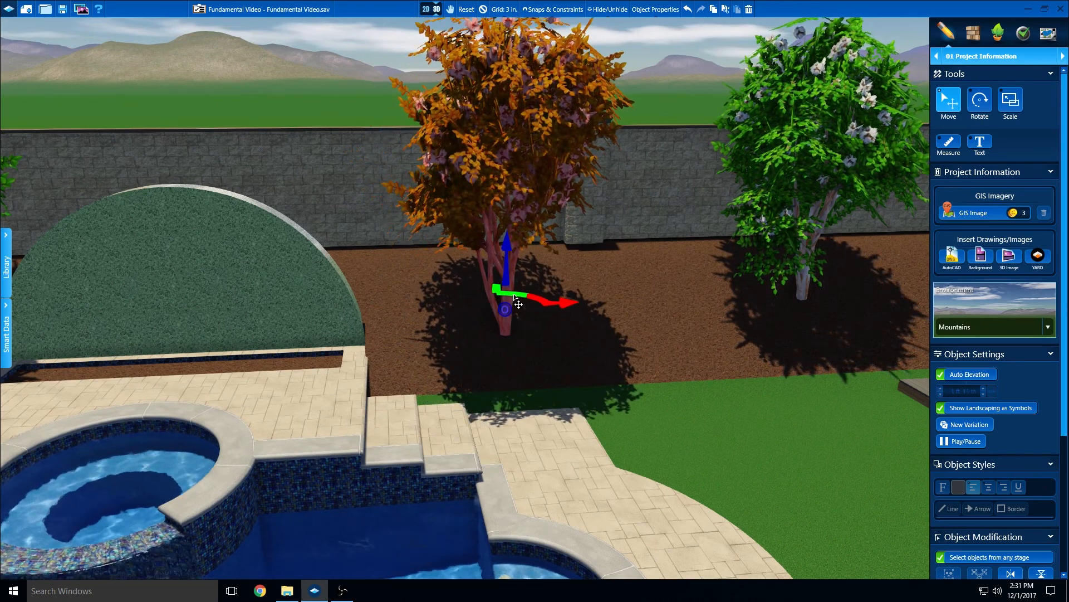
{"action": "middle_click_drag", "start_coordinate": [514, 295], "coordinate": [488, 281]}
{"action": "right_click_drag", "start_coordinate": [586, 342], "coordinate": [584, 370]}
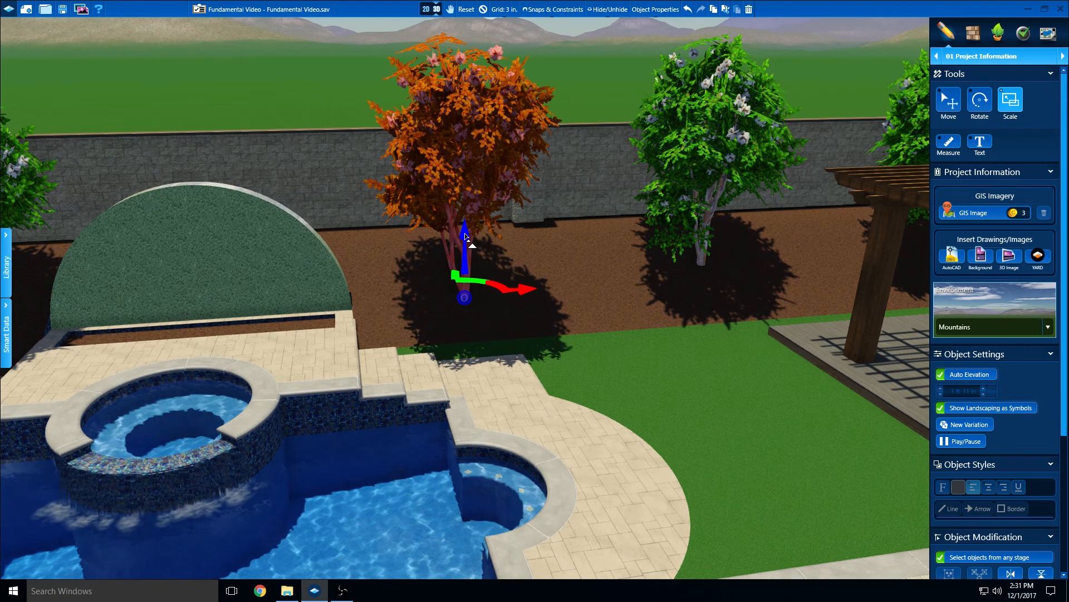
{"action": "mouse_move", "coordinate": [465, 233]}
{"action": "left_mouse_down"}
{"action": "mouse_move", "coordinate": [462, 225]}
{"action": "mouse_move", "coordinate": [459, 236]}
{"action": "left_mouse_up"}
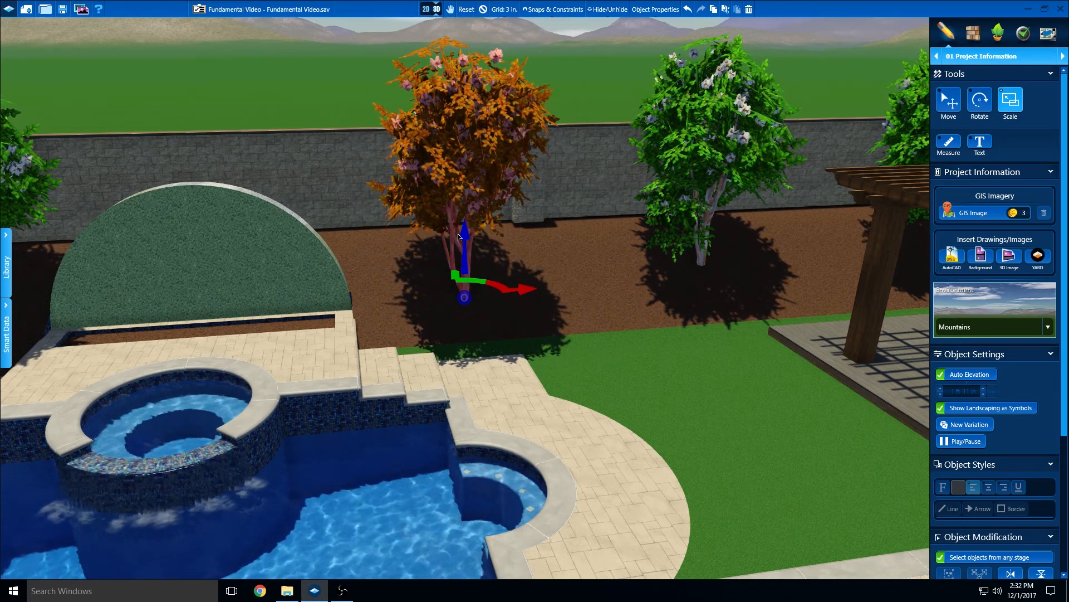
Move the crape myrtle nearest the pergola's pool side slightly forward from the rear wall
{"action": "left_click", "coordinate": [948, 103]}
{"action": "double_click", "coordinate": [704, 174]}
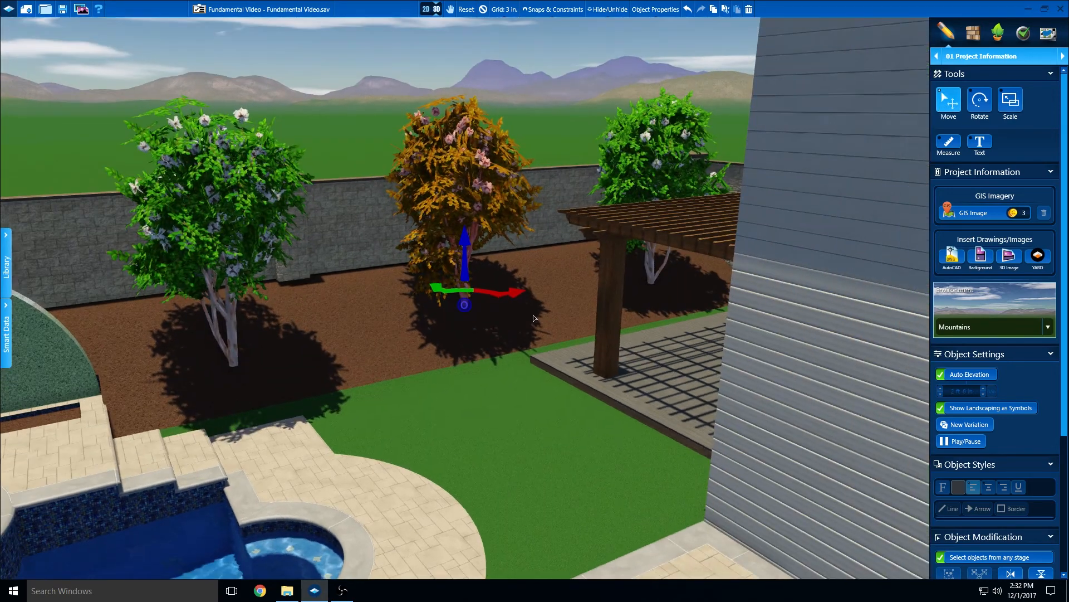
{"action": "left_click_drag", "start_coordinate": [450, 294], "coordinate": [450, 306]}
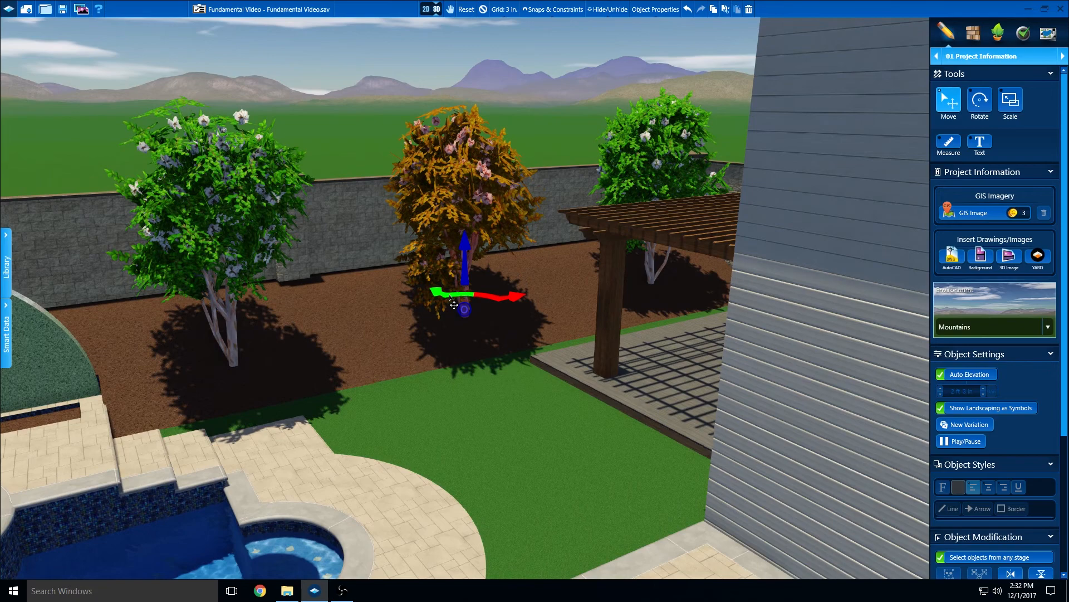
{"action": "middle_click_drag", "start_coordinate": [577, 410], "coordinate": [759, 395]}
{"action": "mouse_move", "coordinate": [691, 402]}
{"action": "right_mouse_down"}
{"action": "mouse_move", "coordinate": [641, 396]}
{"action": "mouse_move", "coordinate": [702, 403]}
{"action": "mouse_move", "coordinate": [614, 408]}
{"action": "mouse_move", "coordinate": [688, 409]}
{"action": "right_mouse_up"}
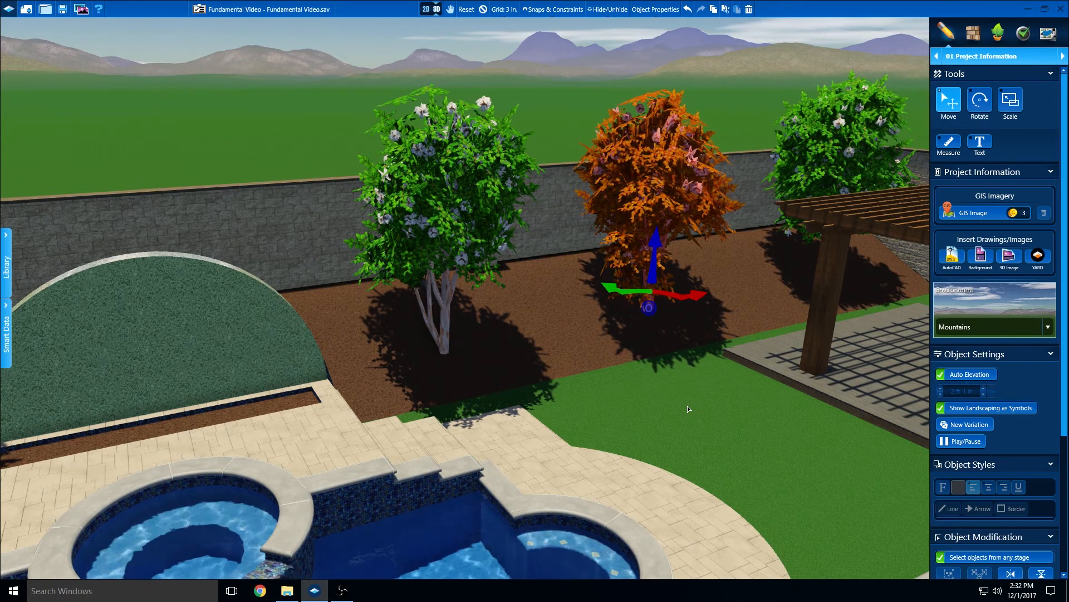
Return to 2D view and hide the House, Custom Shape and Pergola objects
{"action": "left_click", "coordinate": [427, 9]}
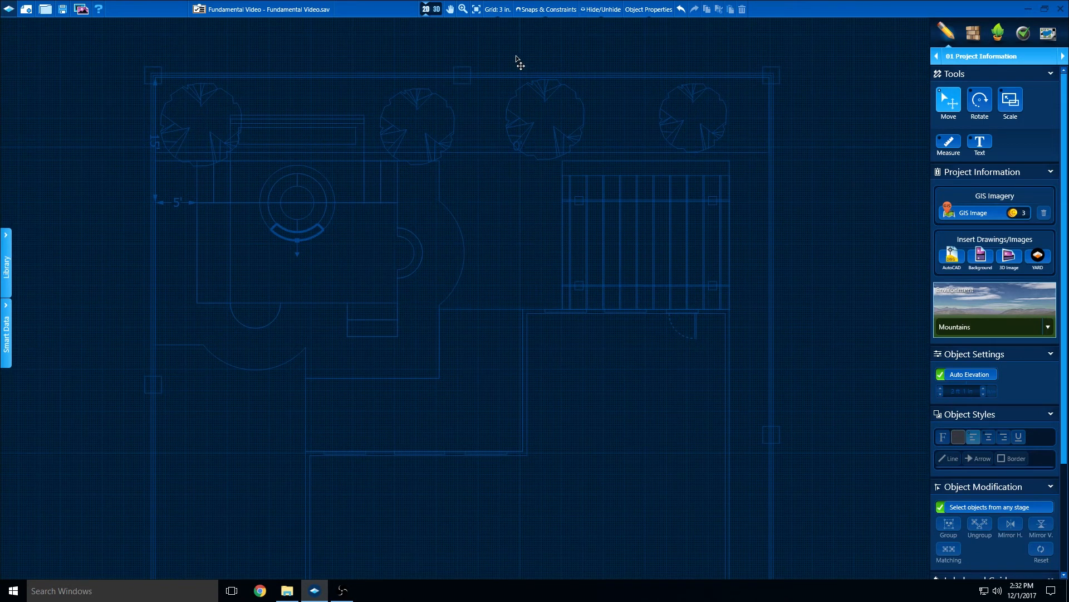
{"action": "left_click", "coordinate": [599, 9]}
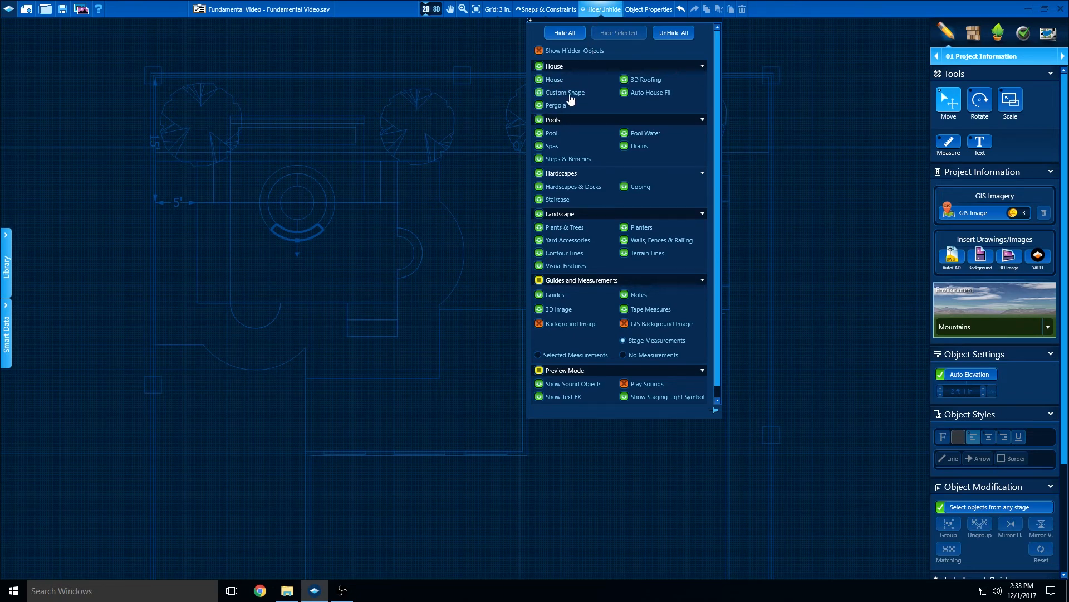
{"action": "left_click", "coordinate": [554, 82]}
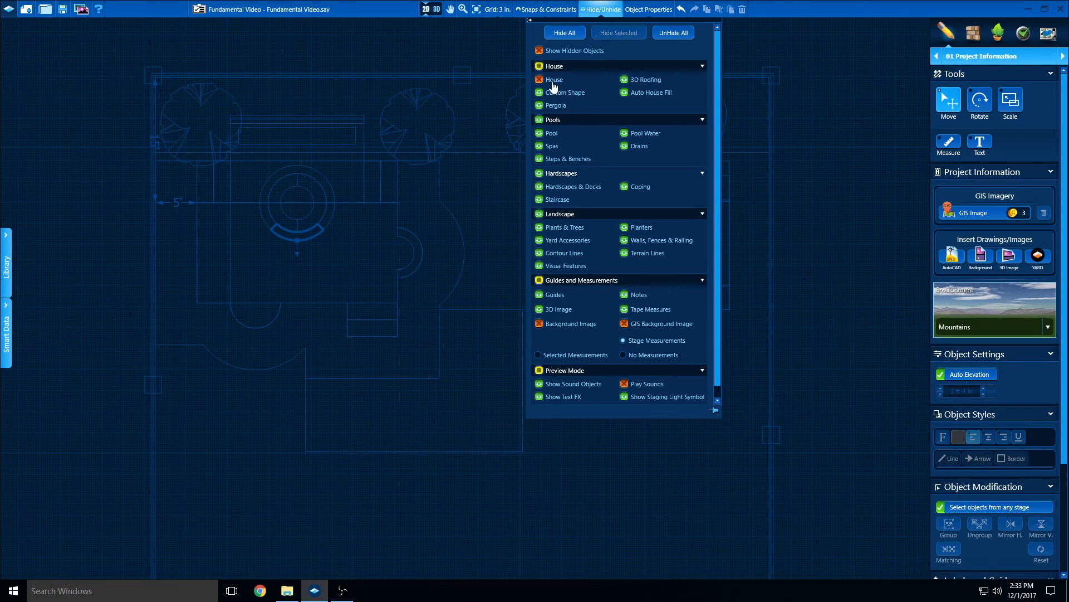
{"action": "left_click", "coordinate": [554, 96]}
{"action": "left_click", "coordinate": [550, 108]}
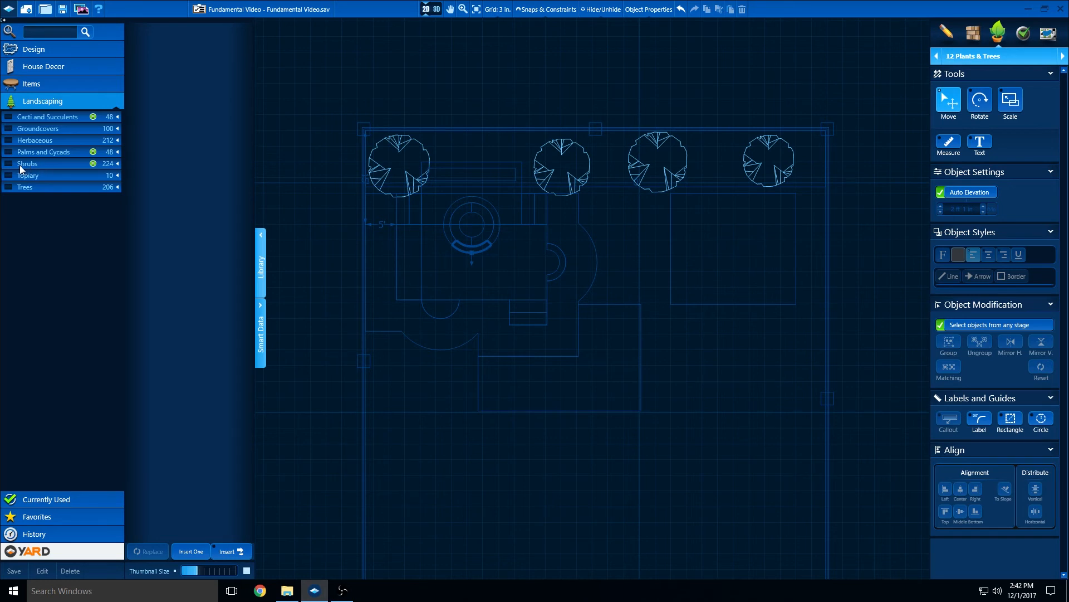
Show the Accents shrubs from the landscaping library and enlarge their thumbnails to the maximum size
{"action": "left_click", "coordinate": [118, 164]}
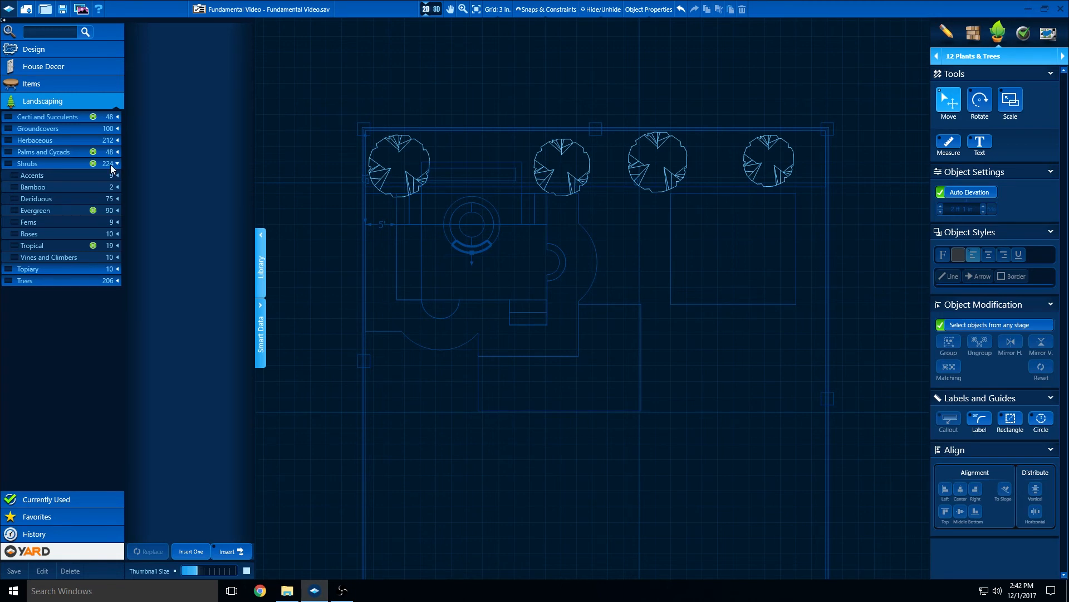
{"action": "left_click", "coordinate": [14, 176]}
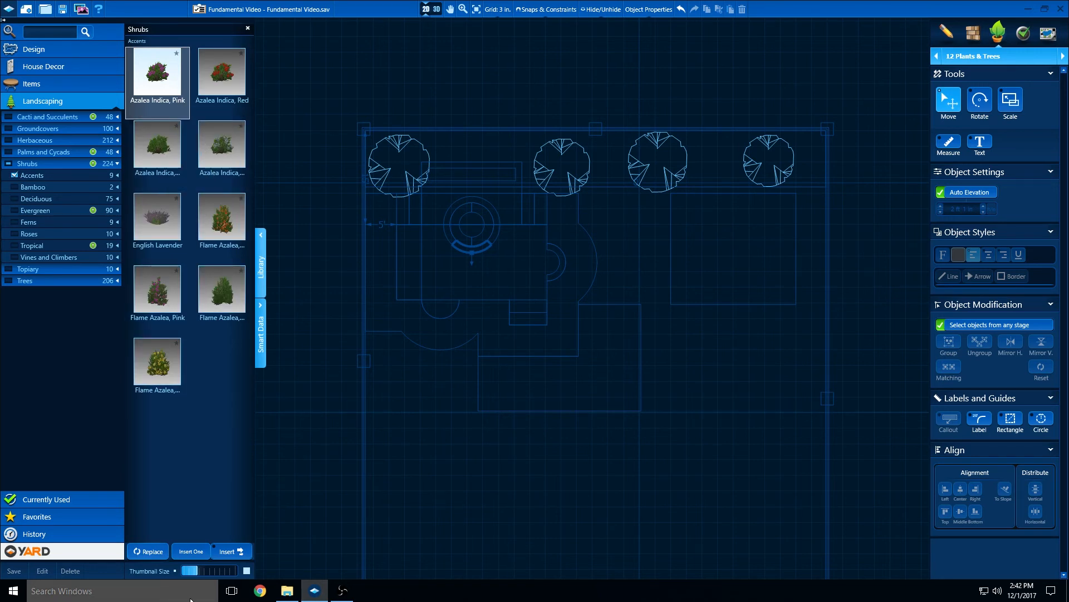
{"action": "left_click", "coordinate": [246, 571]}
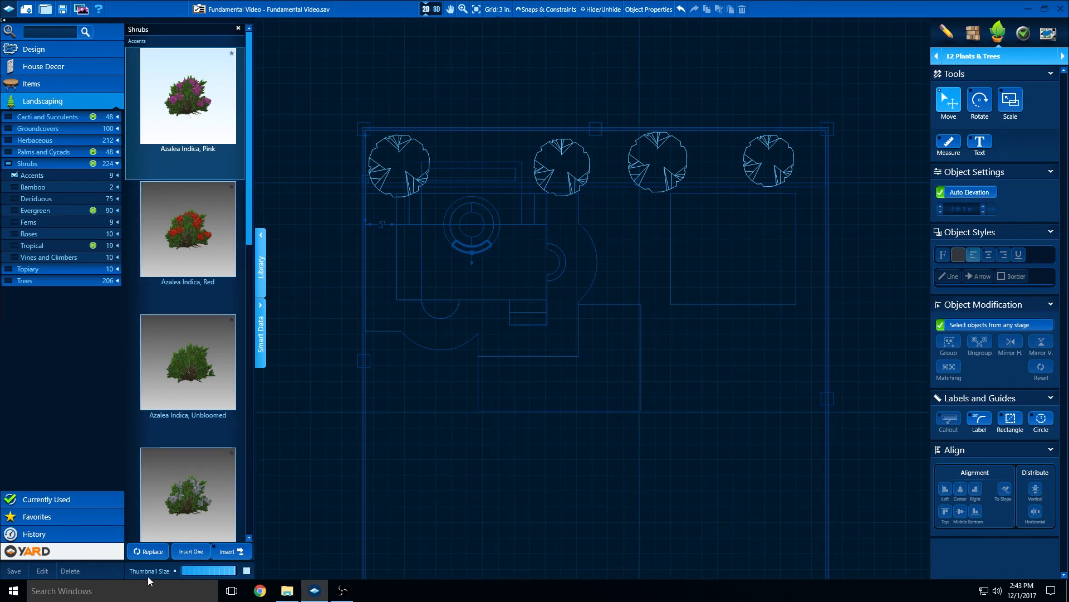
Place a tight row of eight Azalea Indica, Pink shrubs in the planter behind the spa, starting beside the corner crape myrtle
{"action": "left_click", "coordinate": [229, 551]}
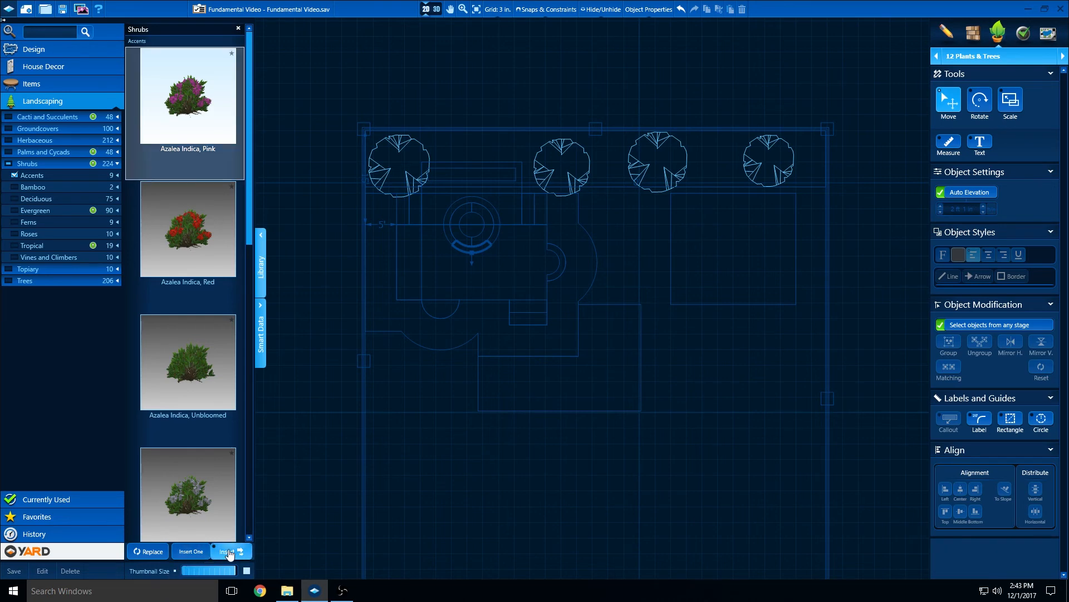
{"action": "scroll", "coordinate": [428, 173], "scroll_direction": "up", "scroll_amount": 3}
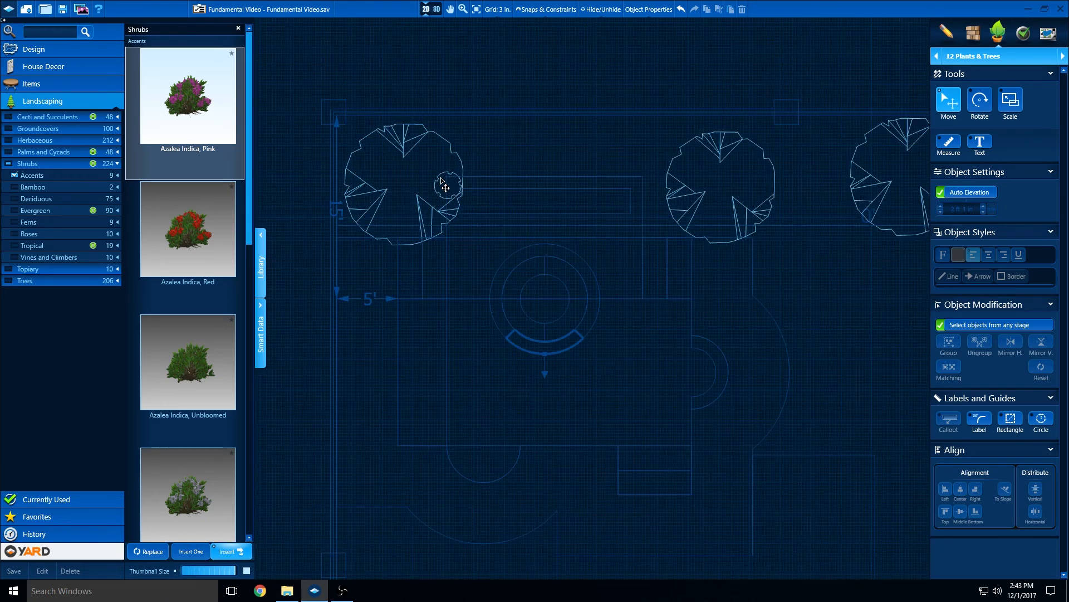
{"action": "middle_click_drag", "start_coordinate": [482, 209], "coordinate": [399, 191]}
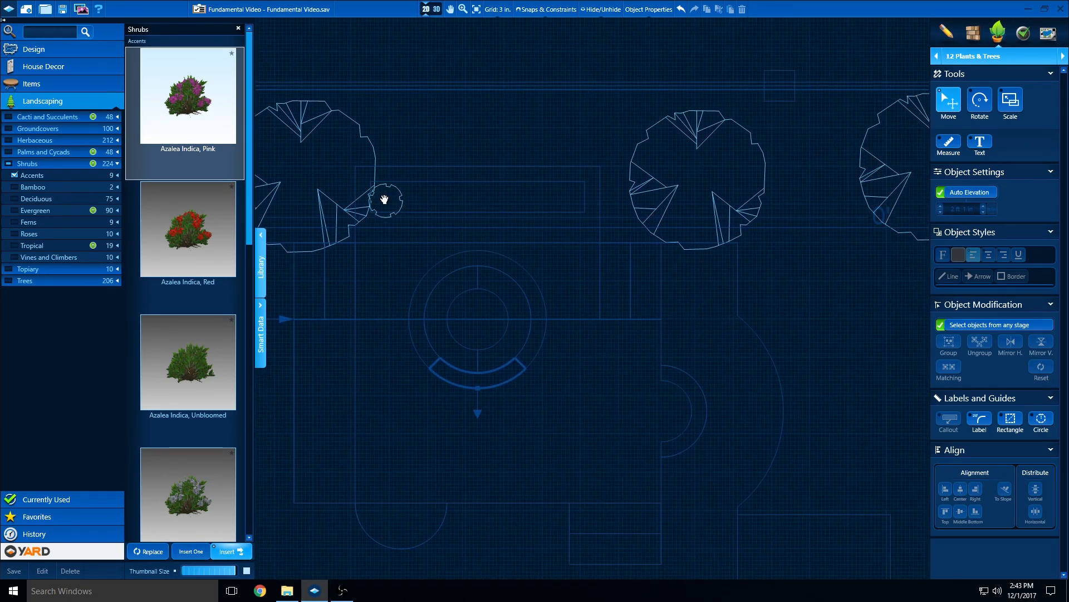
{"action": "left_click", "coordinate": [380, 195]}
{"action": "left_click", "coordinate": [410, 198]}
{"action": "left_click", "coordinate": [438, 198]}
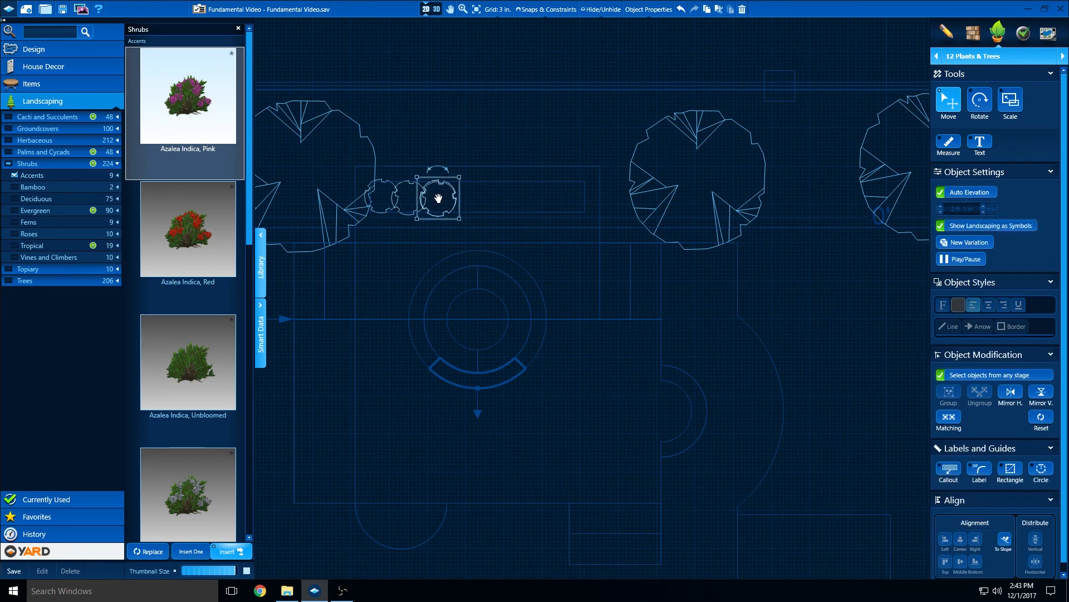
{"action": "left_click", "coordinate": [465, 197]}
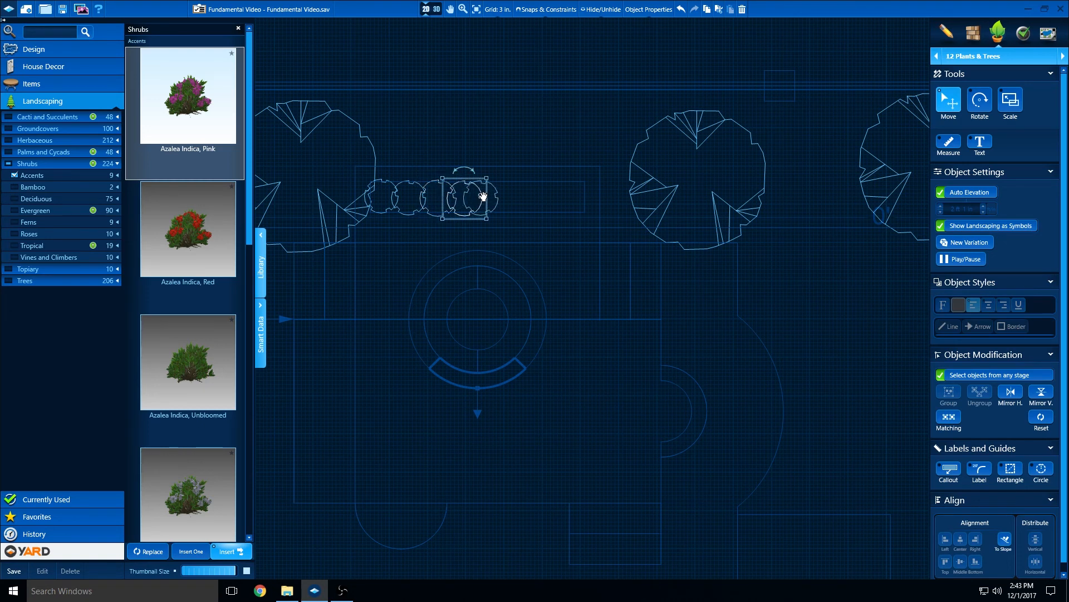
{"action": "left_click", "coordinate": [490, 197]}
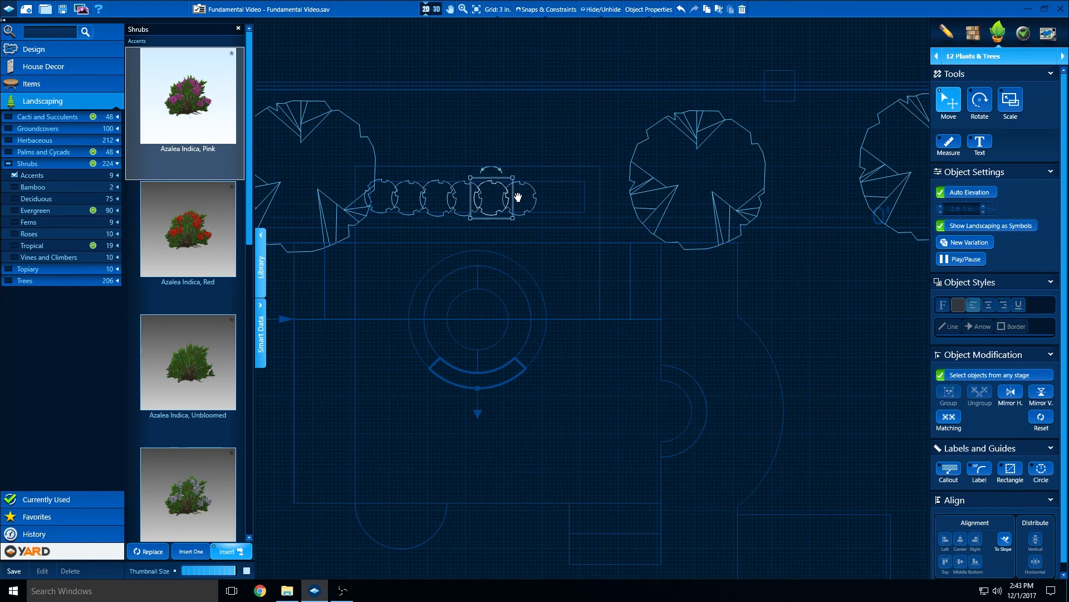
{"action": "left_click", "coordinate": [516, 197]}
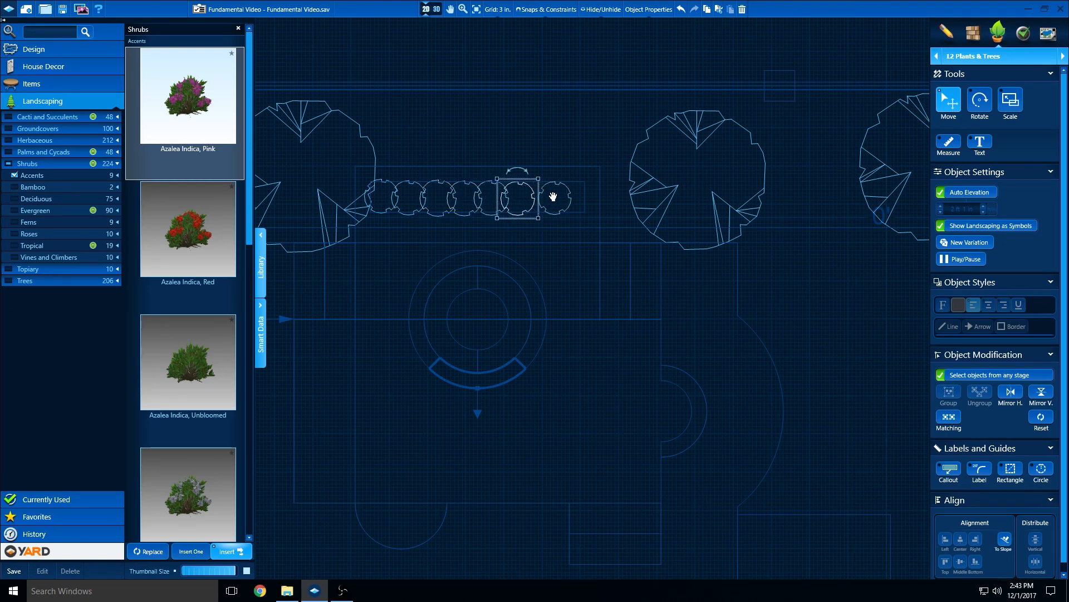
{"action": "left_click", "coordinate": [546, 198]}
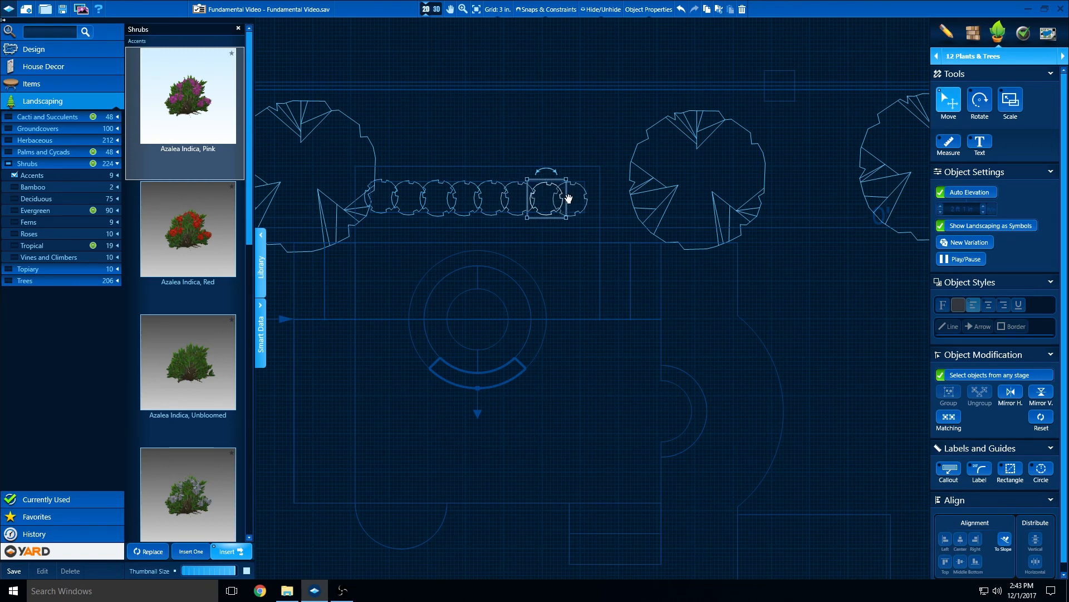
{"action": "left_click", "coordinate": [569, 197]}
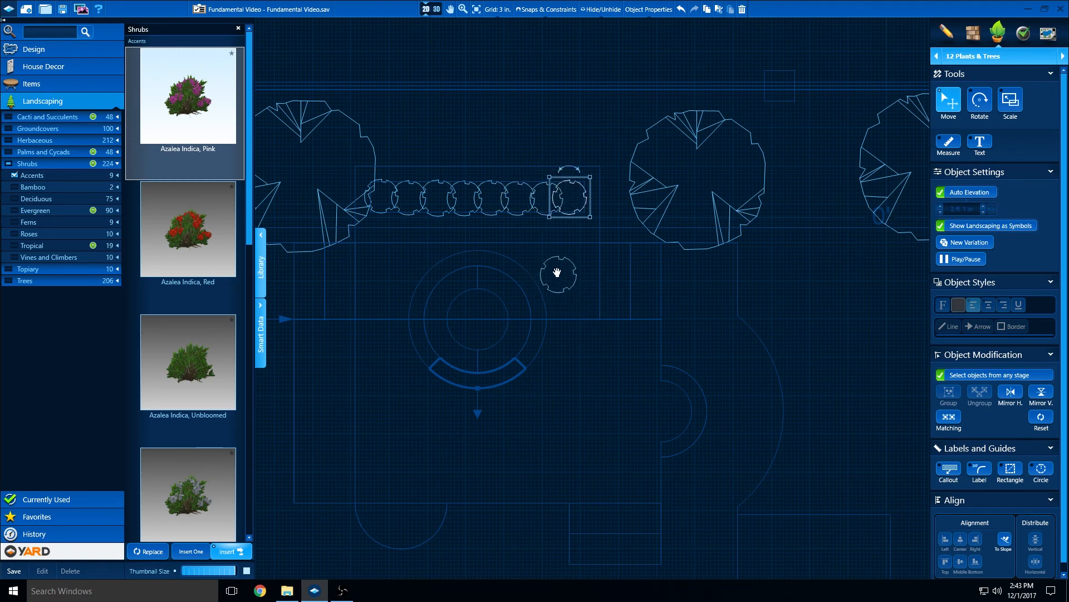
{"action": "key", "text": "Escape"}
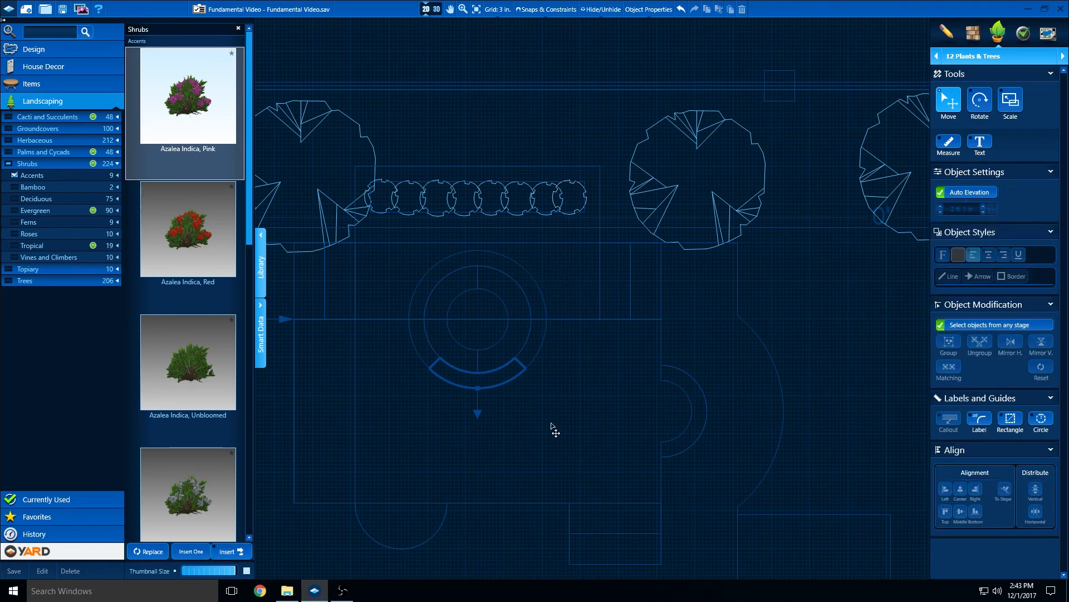
Place five English Lavender shrubs along the rear wall, two in the corners and three among the crape myrtles
{"action": "scroll", "coordinate": [551, 426], "scroll_direction": "down", "scroll_amount": 3}
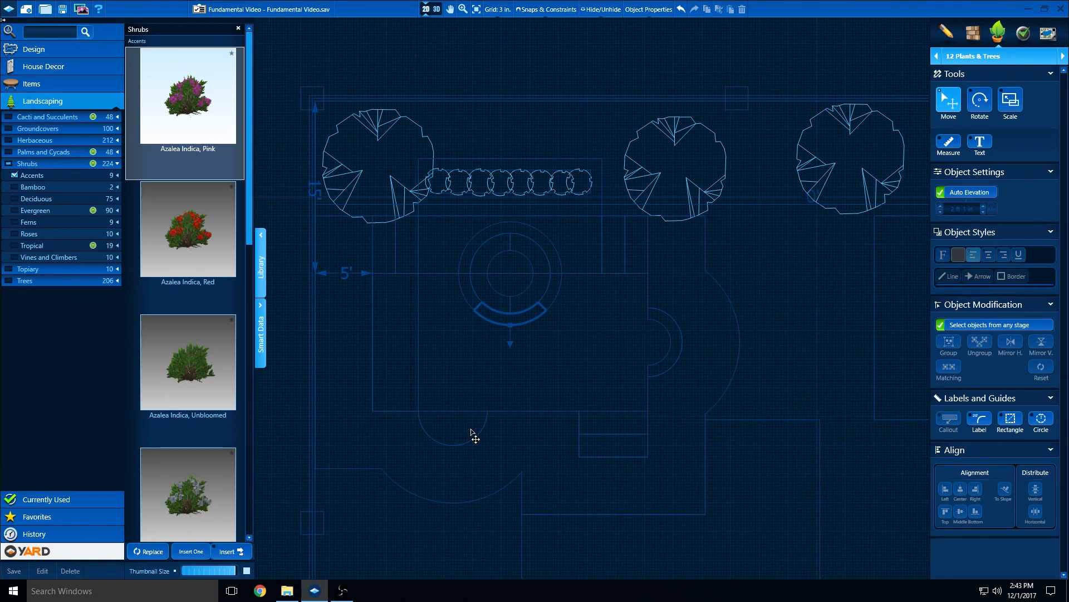
{"action": "scroll", "coordinate": [196, 396], "scroll_direction": "down", "scroll_amount": 1}
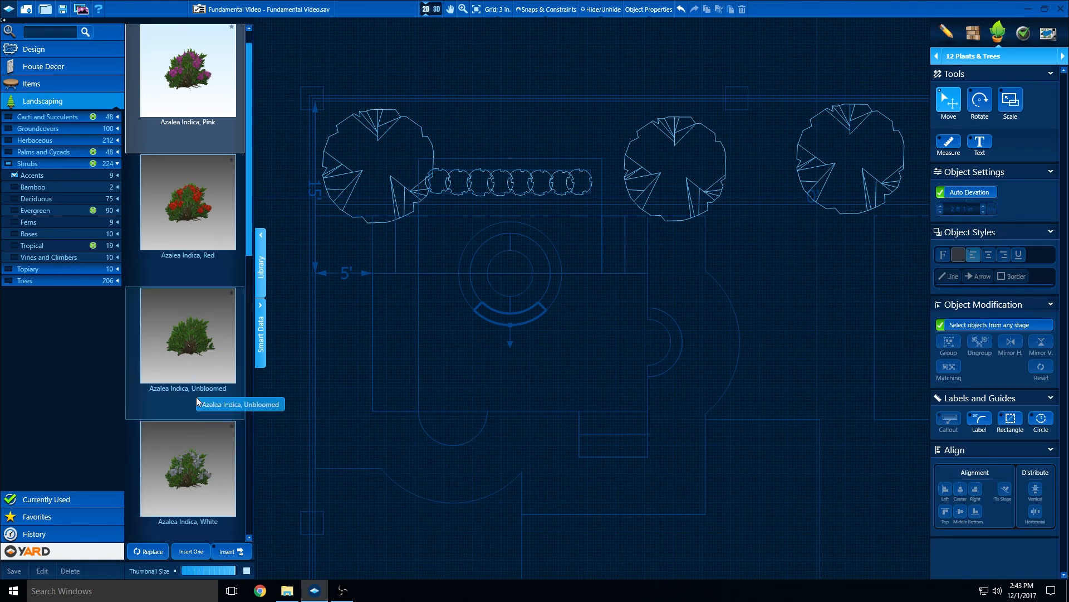
{"action": "scroll", "coordinate": [196, 397], "scroll_direction": "down", "scroll_amount": 5}
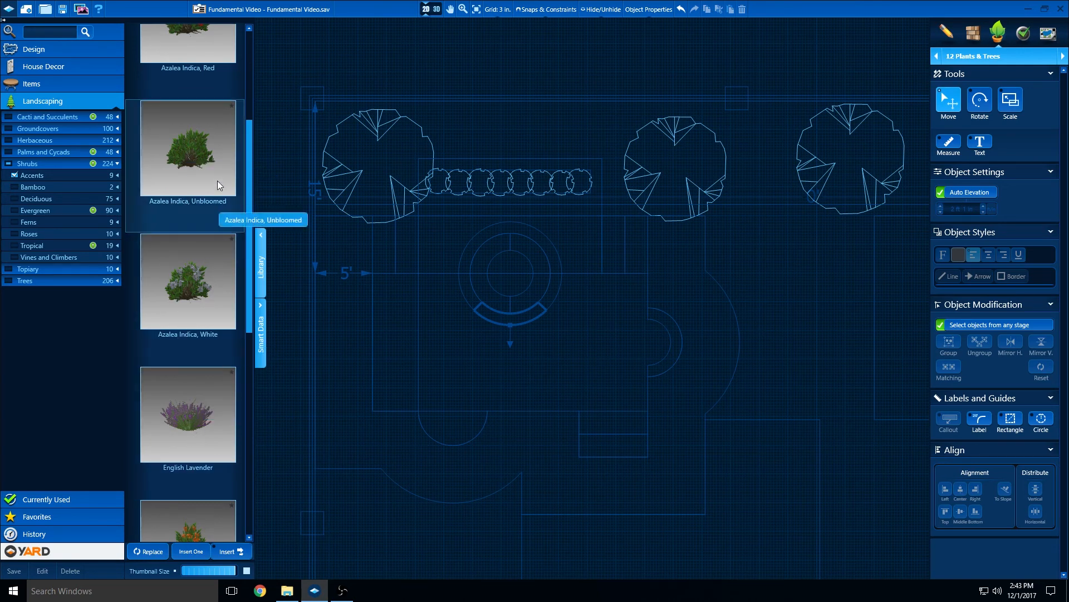
{"action": "scroll", "coordinate": [199, 350], "scroll_direction": "down", "scroll_amount": 1}
{"action": "scroll", "coordinate": [199, 352], "scroll_direction": "down", "scroll_amount": 1}
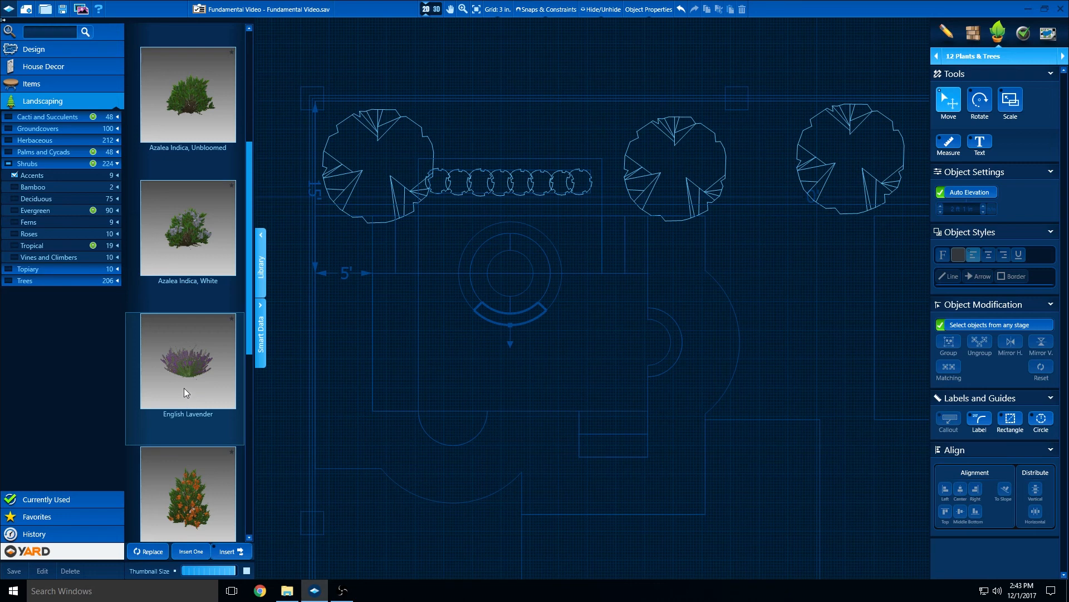
{"action": "left_click", "coordinate": [192, 378]}
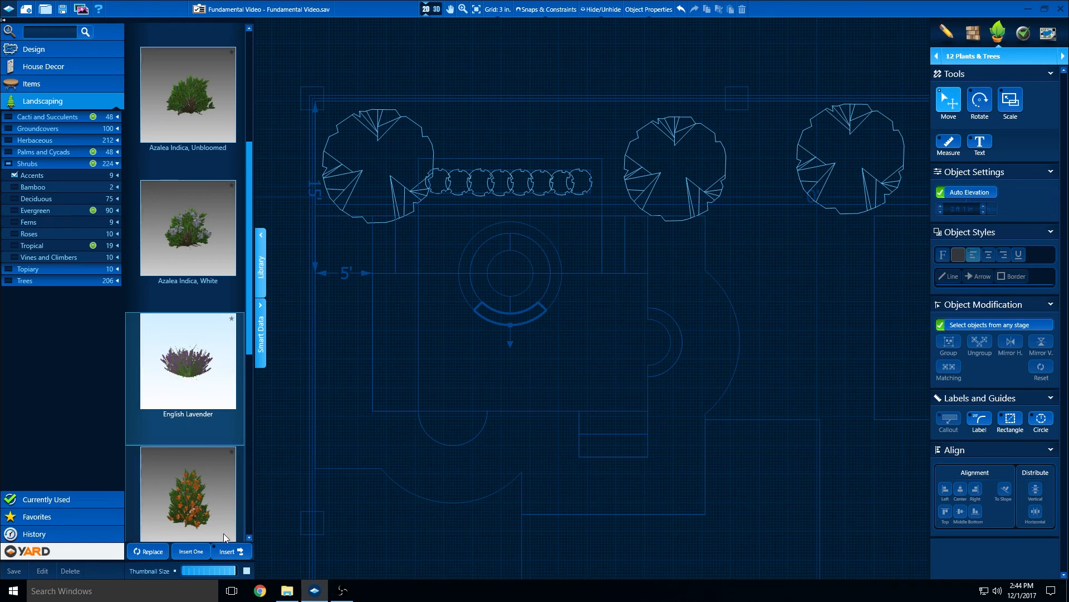
{"action": "left_click", "coordinate": [226, 552]}
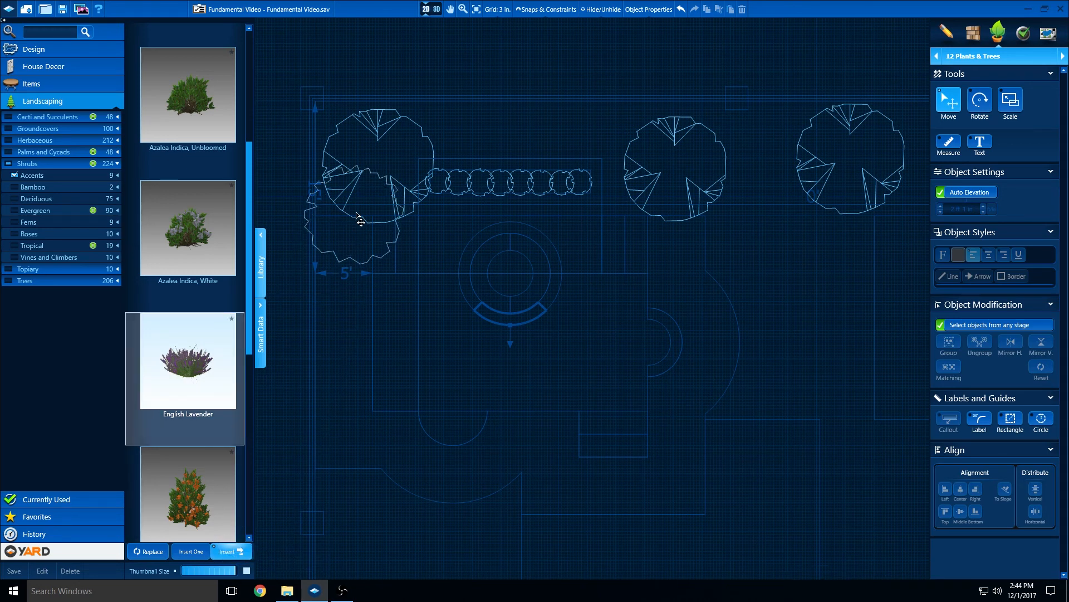
{"action": "left_click", "coordinate": [361, 174]}
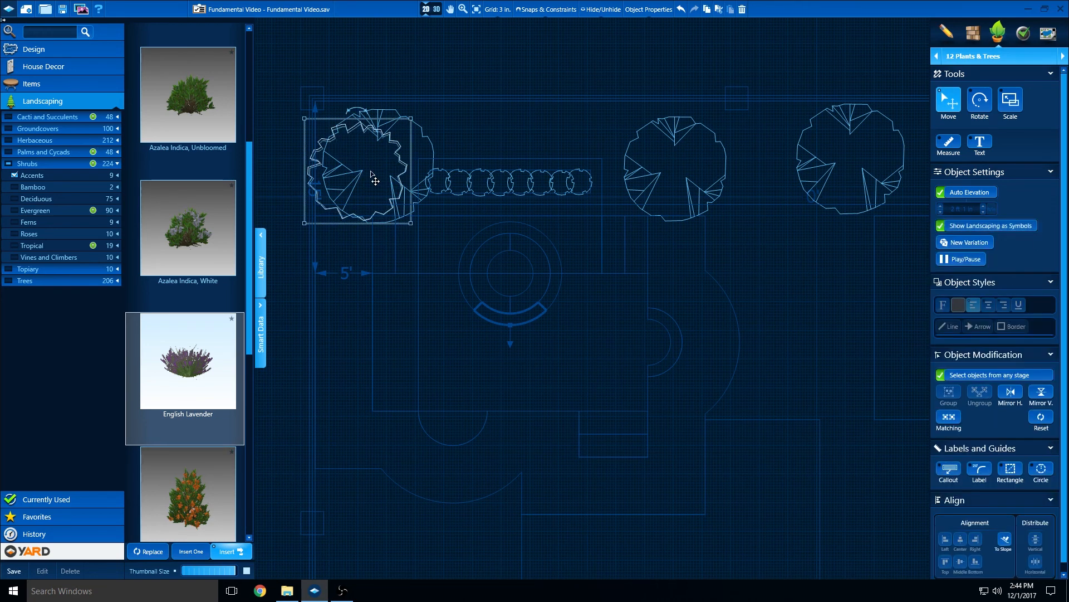
{"action": "left_click", "coordinate": [626, 167]}
{"action": "left_click", "coordinate": [766, 170]}
{"action": "middle_click_drag", "start_coordinate": [763, 167], "coordinate": [468, 179]}
{"action": "left_click", "coordinate": [653, 170]}
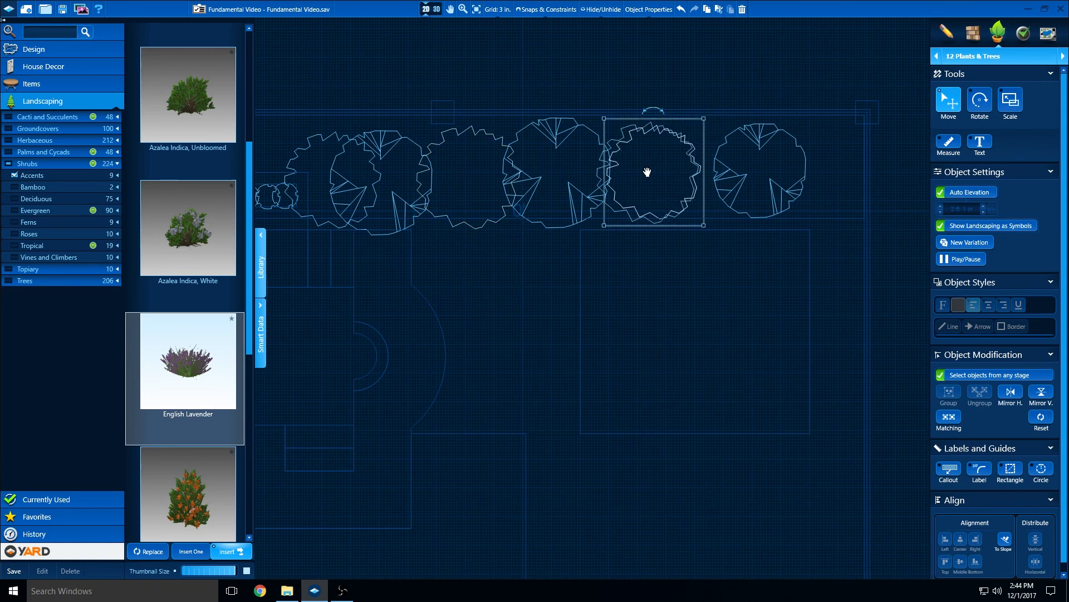
{"action": "left_click", "coordinate": [829, 167]}
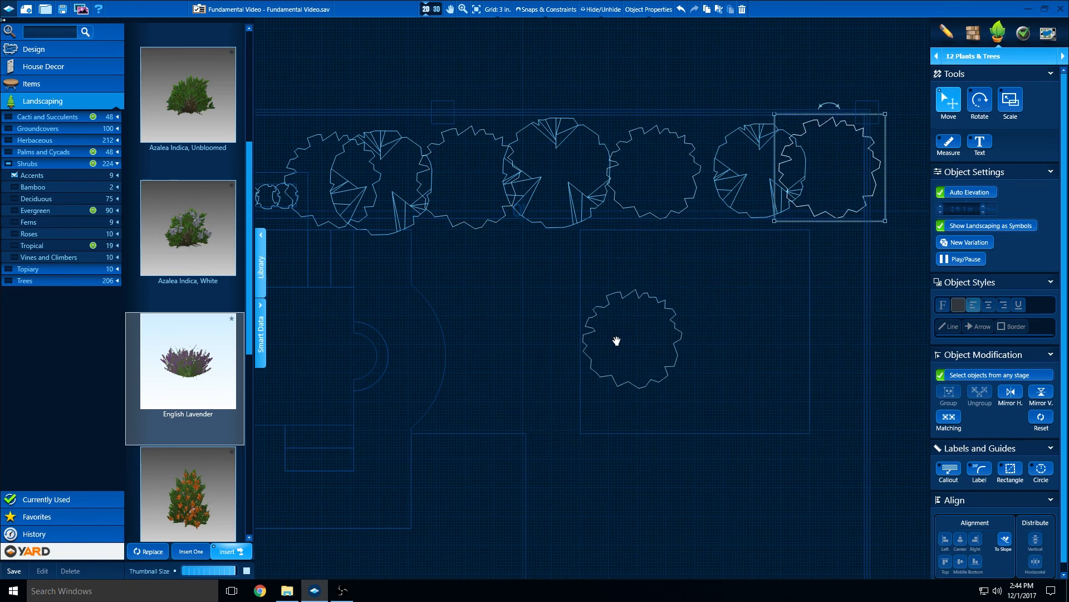
{"action": "key", "text": "Escape"}
{"action": "left_click", "coordinate": [513, 333]}
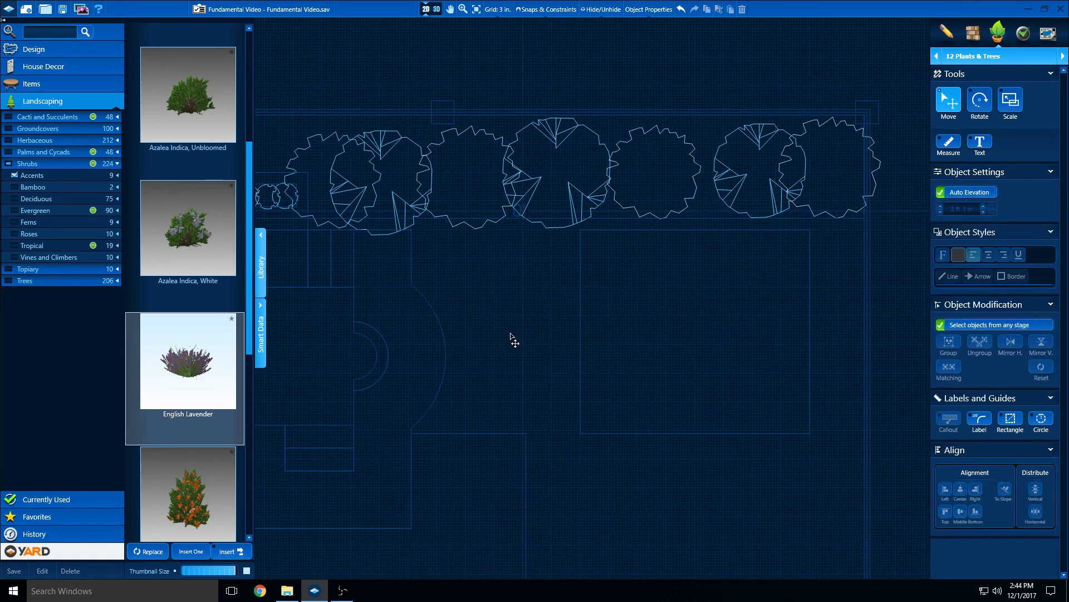
Switch to 3D view and shift the pool-side corner crape myrtle slightly along the rear wall, away from the corner lavender
{"action": "scroll", "coordinate": [513, 333], "scroll_direction": "down", "scroll_amount": 2}
{"action": "middle_click_drag", "start_coordinate": [513, 333], "coordinate": [599, 249]}
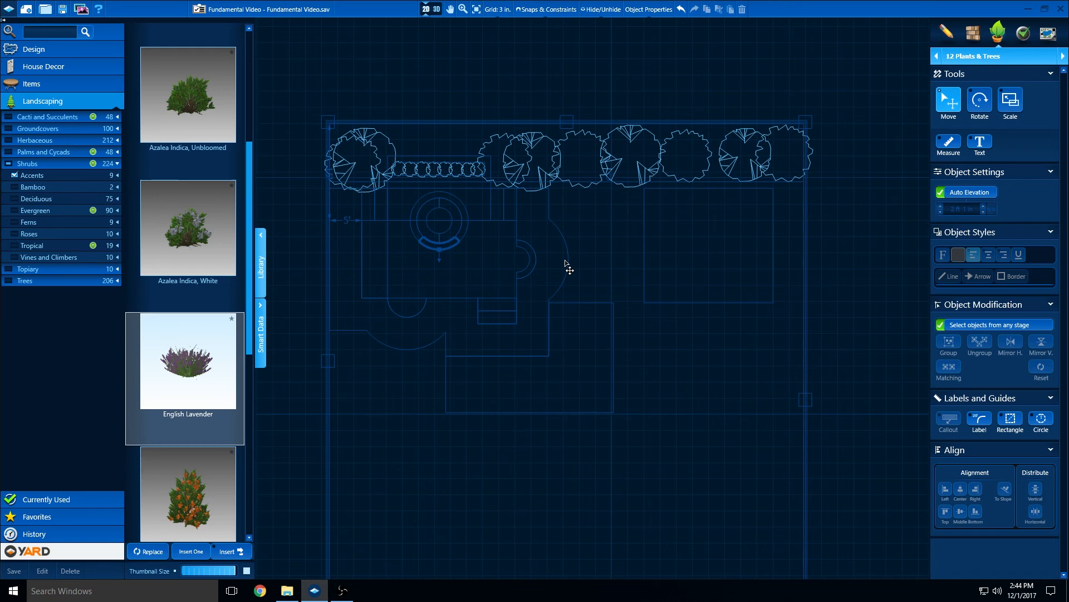
{"action": "left_click", "coordinate": [438, 20]}
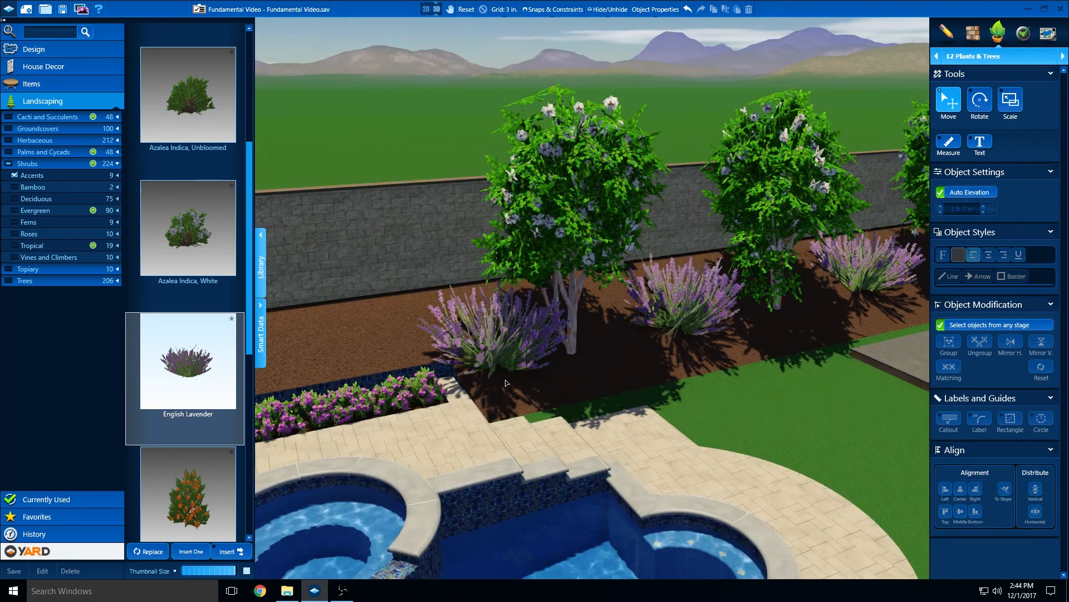
{"action": "right_click_drag", "start_coordinate": [506, 391], "coordinate": [498, 433]}
{"action": "left_click_drag", "start_coordinate": [497, 433], "coordinate": [537, 399]}
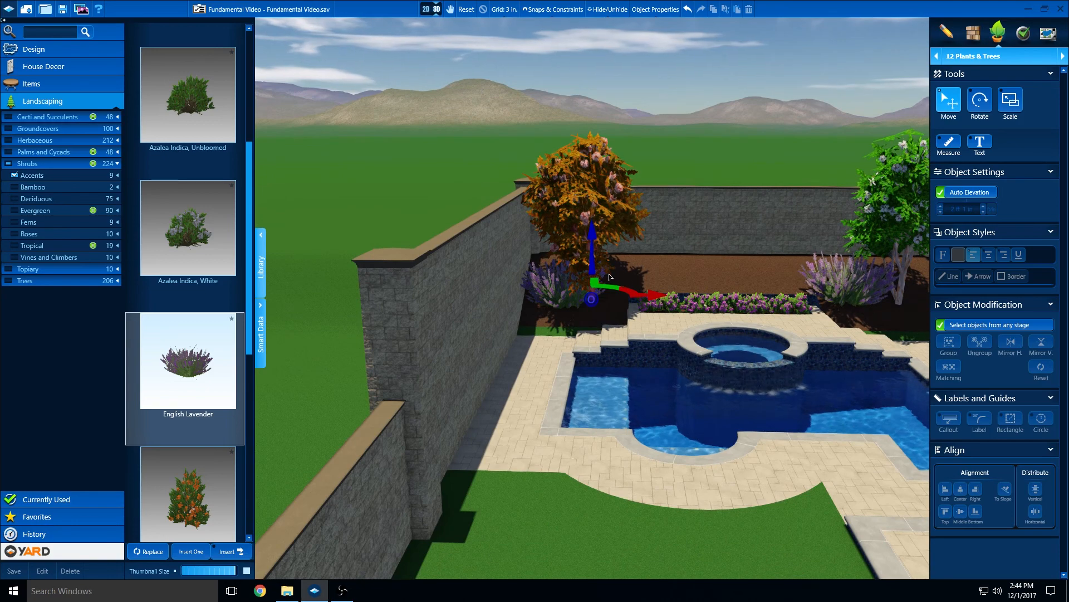
{"action": "left_click_drag", "start_coordinate": [615, 295], "coordinate": [630, 299]}
Move the two lavenders behind the wooden deck, including the one in the far corner, slightly forward from the rear wall
{"action": "middle_click_drag", "start_coordinate": [626, 292], "coordinate": [544, 333]}
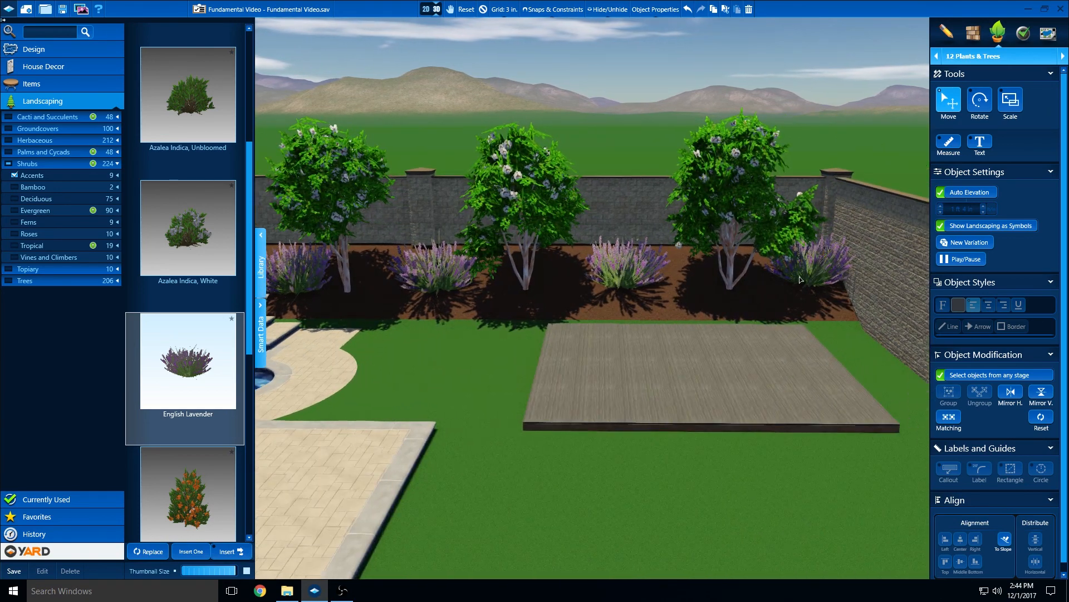
{"action": "right_click_drag", "start_coordinate": [543, 333], "coordinate": [594, 308]}
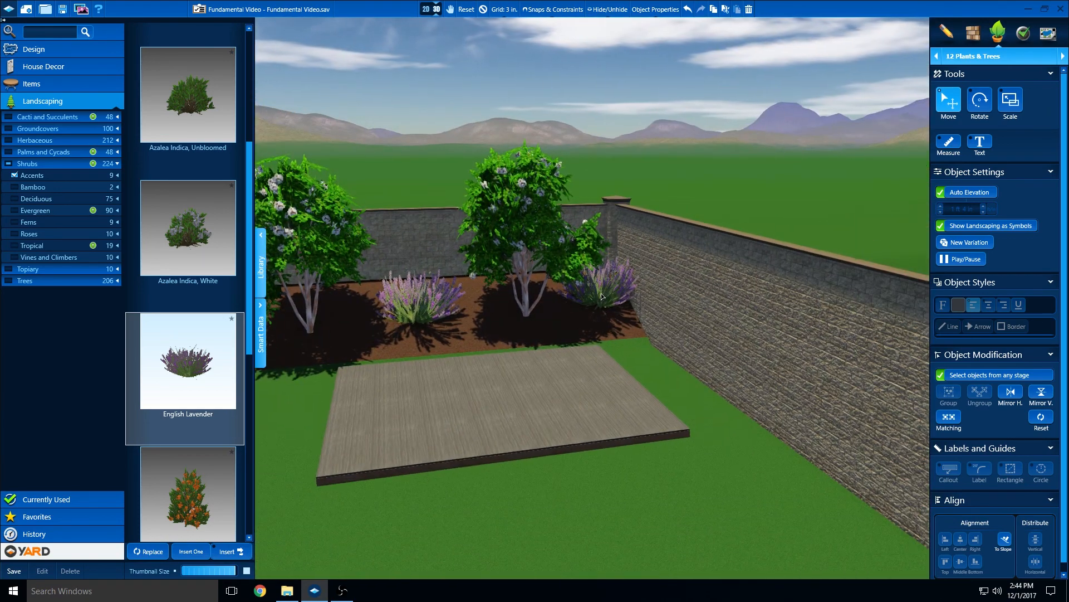
{"action": "left_click", "coordinate": [602, 296]}
{"action": "left_click_drag", "start_coordinate": [579, 287], "coordinate": [578, 296]}
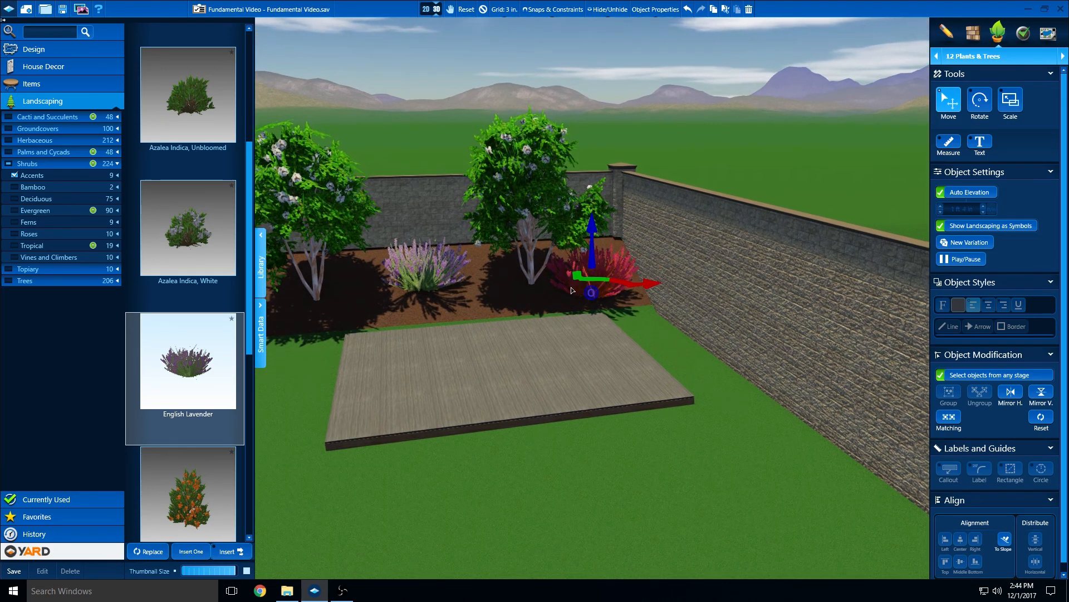
{"action": "left_click", "coordinate": [432, 275]}
{"action": "left_click_drag", "start_coordinate": [605, 286], "coordinate": [601, 291]}
Move the lavender between the deck and the pool, and the one beside the azalea row, slightly forward from the rear wall
{"action": "right_click_drag", "start_coordinate": [619, 306], "coordinate": [538, 351]}
{"action": "middle_click_drag", "start_coordinate": [518, 362], "coordinate": [650, 370]}
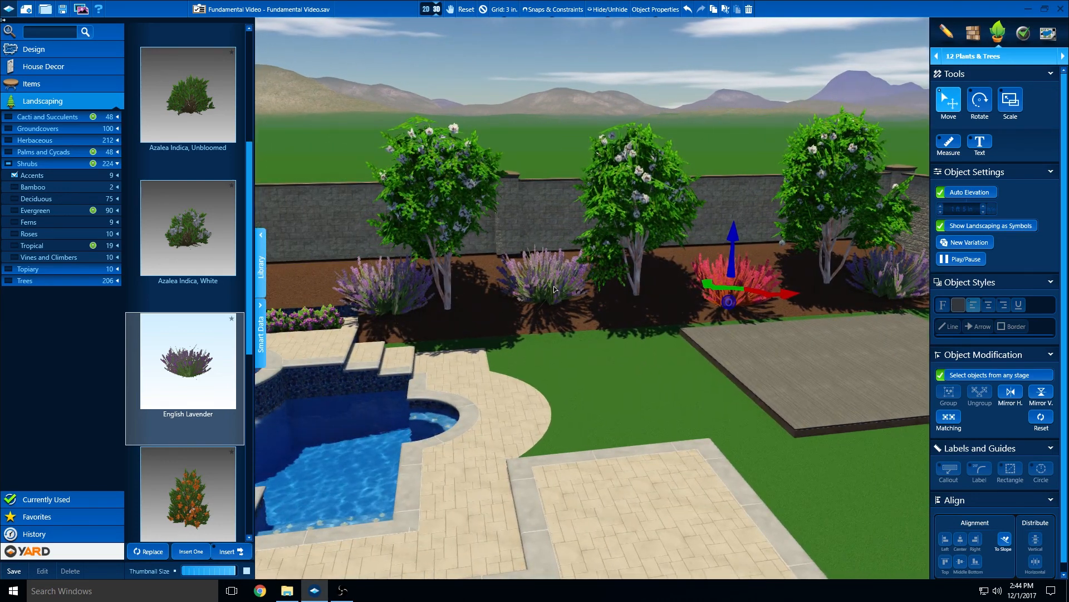
{"action": "left_click", "coordinate": [545, 280]}
{"action": "left_click_drag", "start_coordinate": [604, 283], "coordinate": [601, 298]}
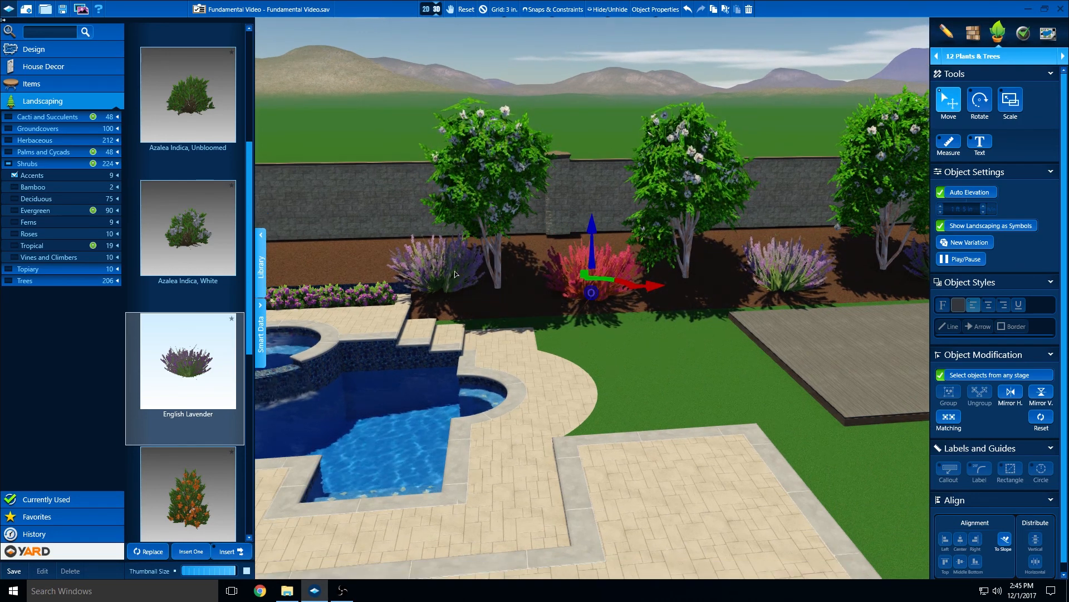
{"action": "left_click", "coordinate": [446, 277]}
{"action": "left_click_drag", "start_coordinate": [609, 286], "coordinate": [611, 304]}
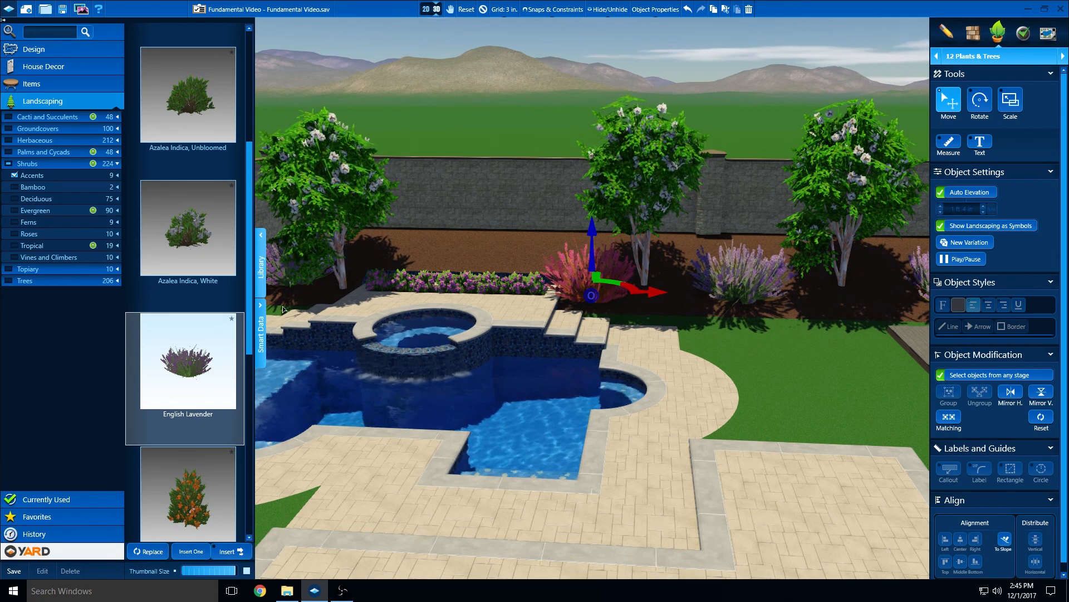
Collapse the library to show the whole rear-wall planting in 3D
{"action": "scroll", "coordinate": [613, 296], "scroll_direction": "down", "scroll_amount": 3}
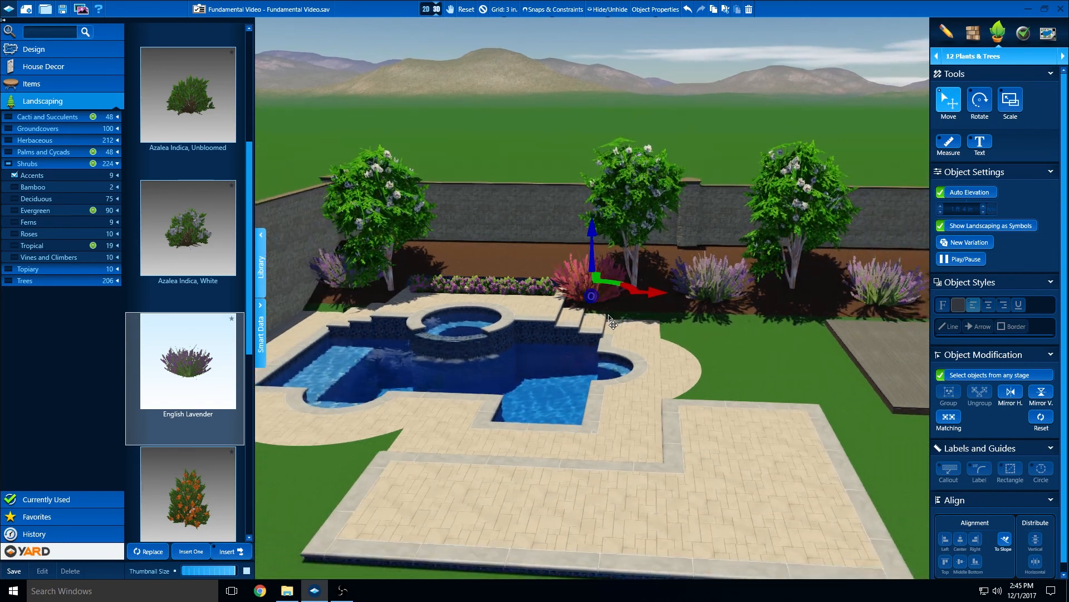
{"action": "middle_click_drag", "start_coordinate": [621, 311], "coordinate": [591, 312]}
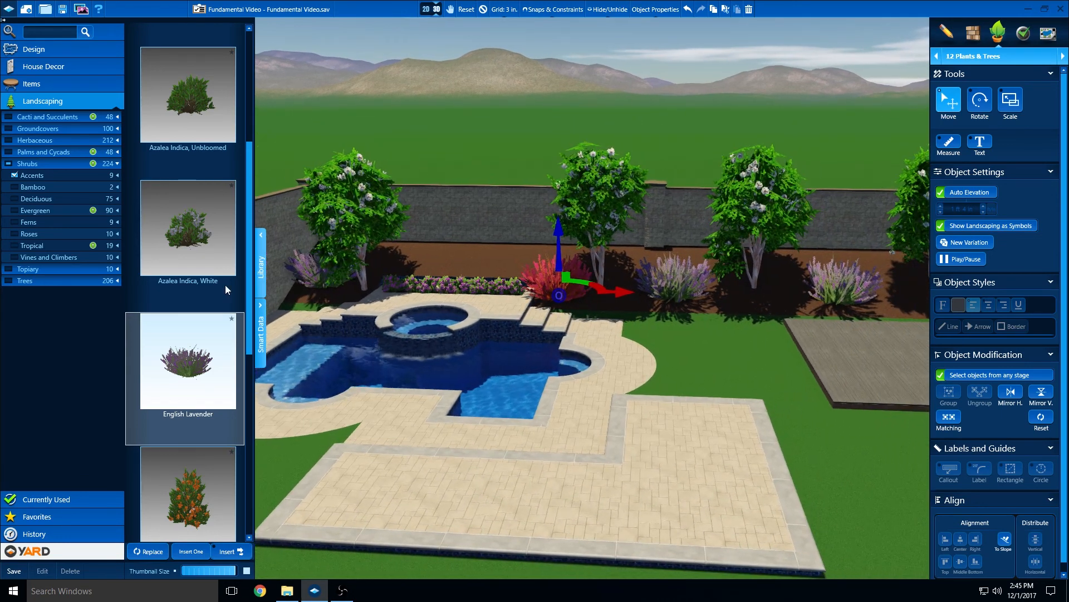
{"action": "left_click", "coordinate": [261, 279]}
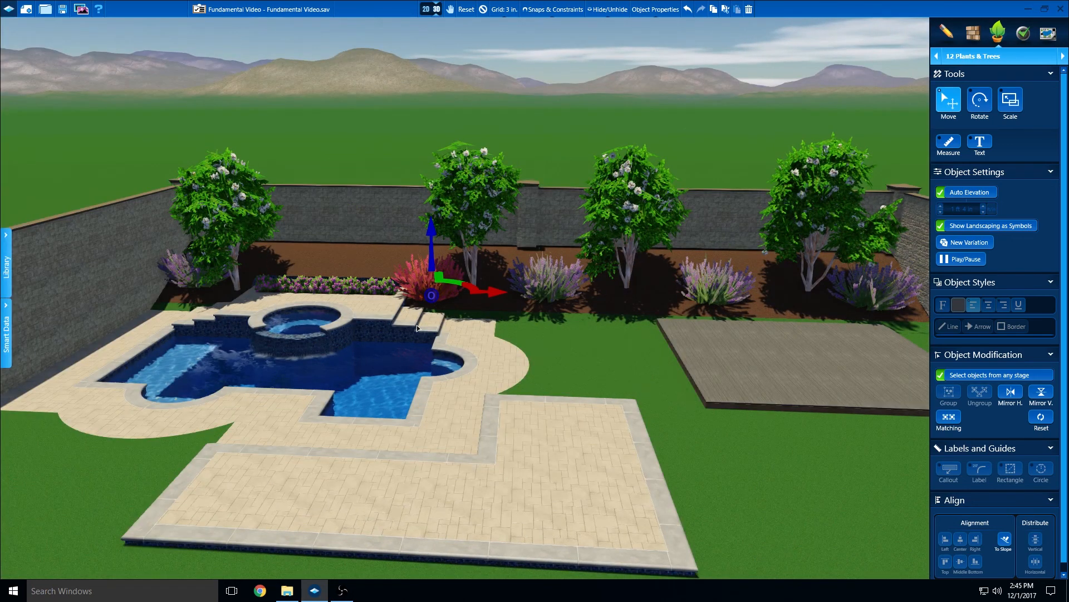
Select all matching lavenders along the rear wall, apply To Slope alignment to them, and clear the selection
{"action": "middle_click_drag", "start_coordinate": [556, 334], "coordinate": [542, 332]}
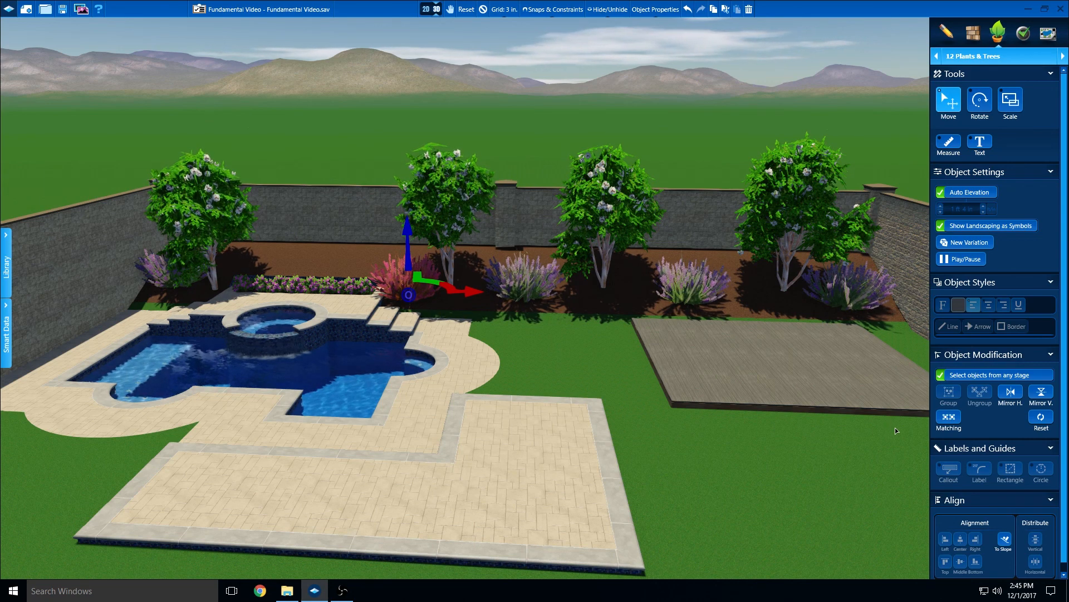
{"action": "left_click", "coordinate": [950, 427]}
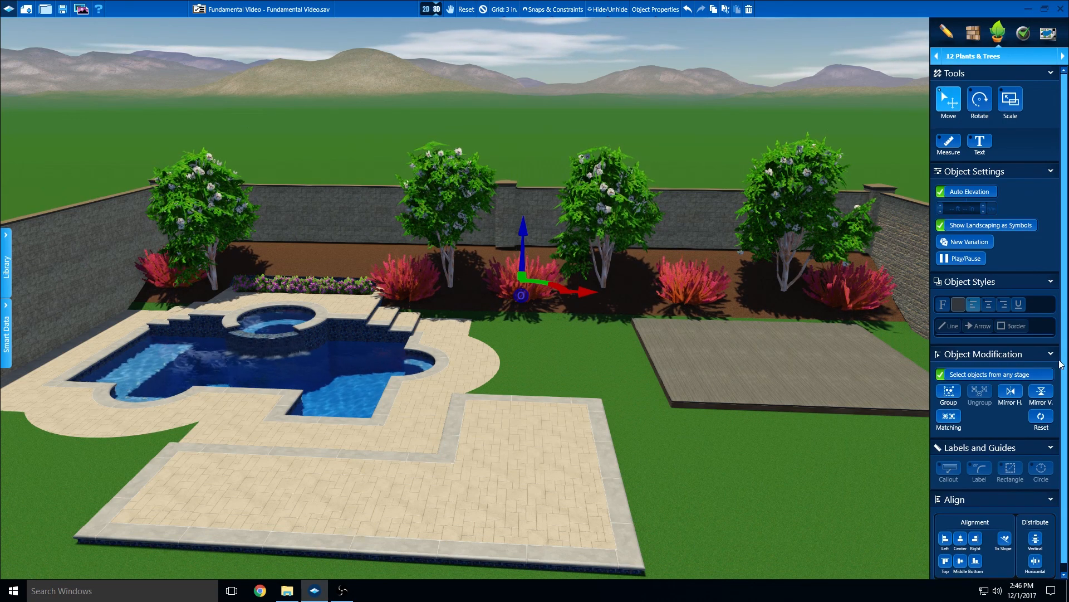
{"action": "scroll", "coordinate": [1057, 404], "scroll_direction": "down", "scroll_amount": 1}
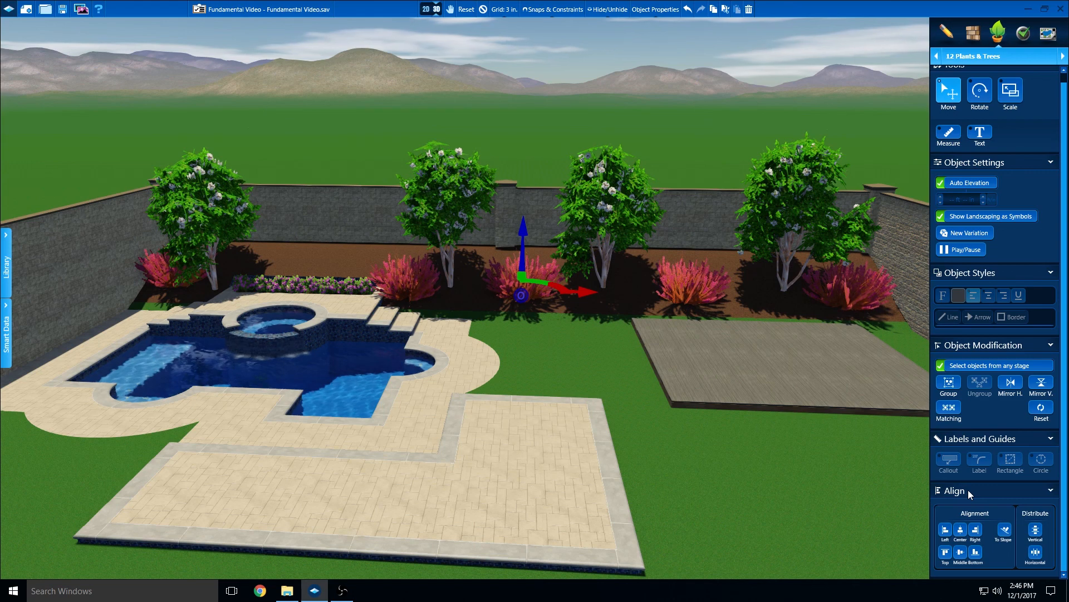
{"action": "left_click", "coordinate": [1005, 530]}
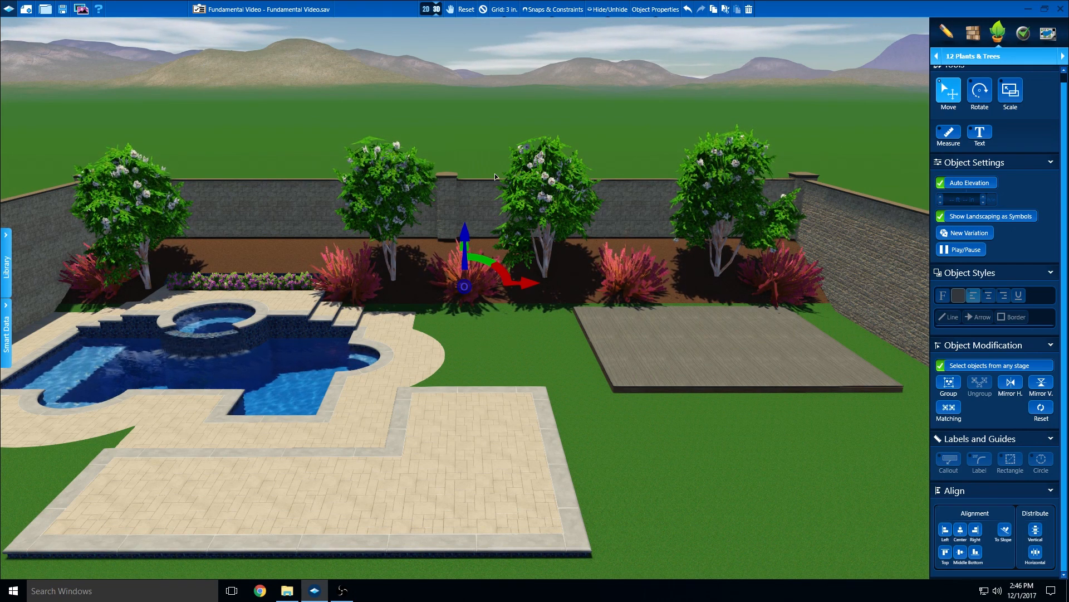
{"action": "left_click", "coordinate": [483, 12]}
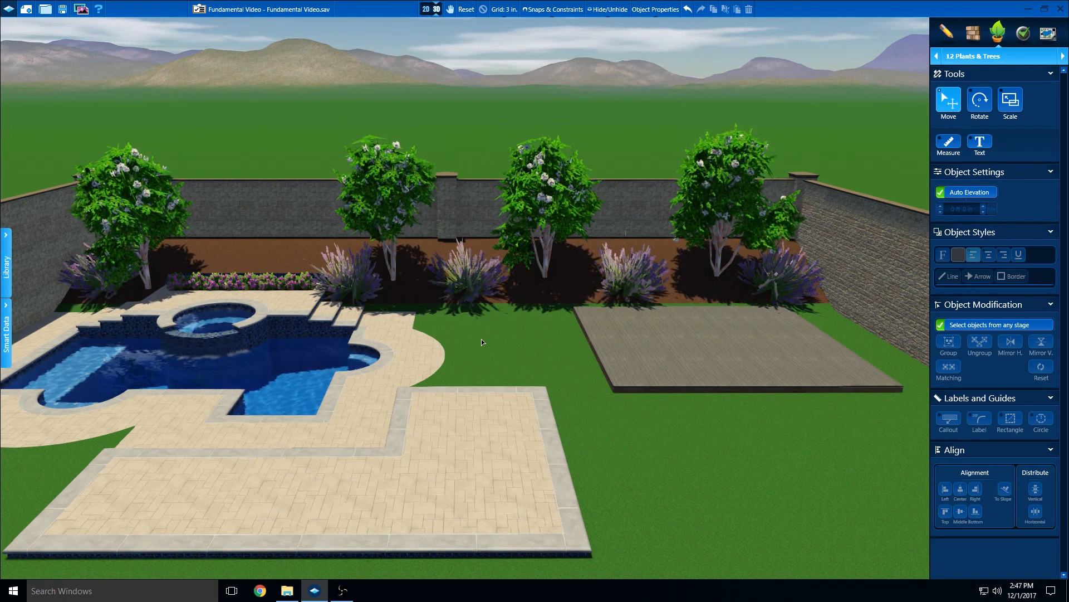
Save the project from the 2D view and advance to the Yard Accessories stage
{"action": "left_click", "coordinate": [426, 9]}
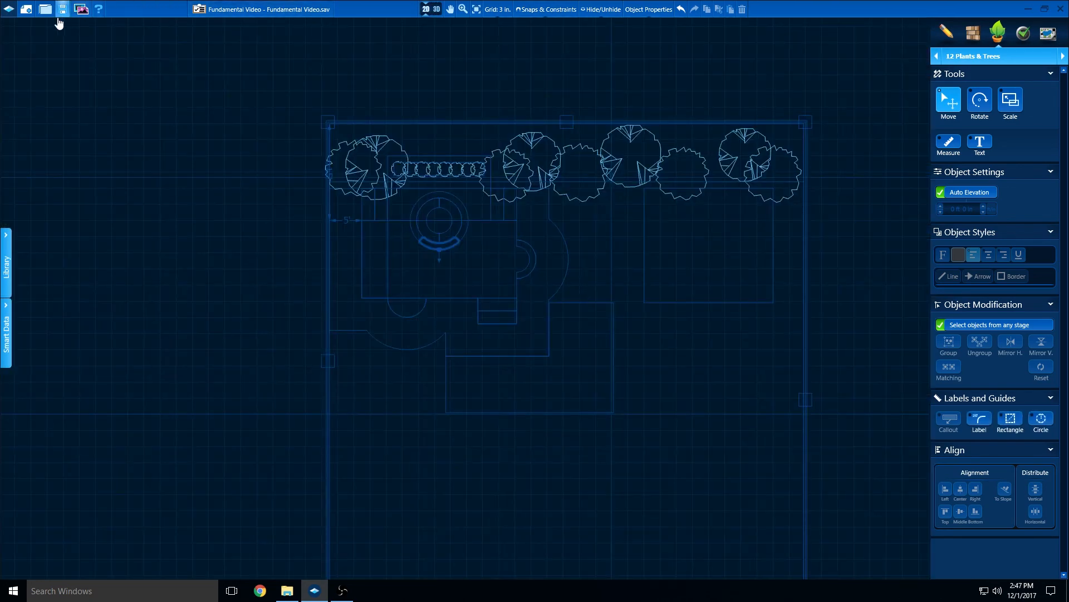
{"action": "left_click", "coordinate": [63, 9]}
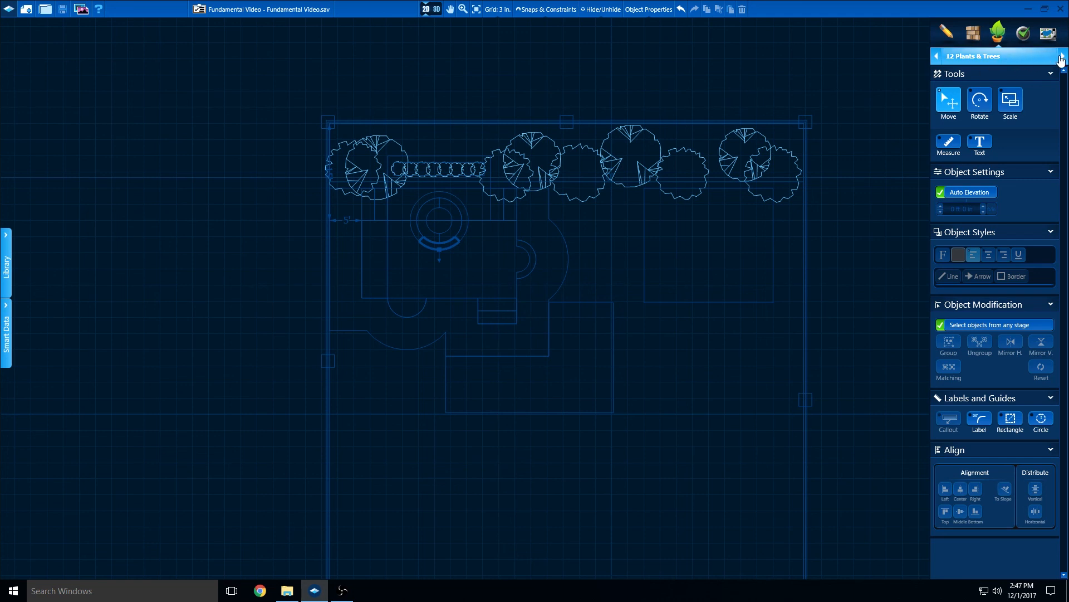
{"action": "left_click", "coordinate": [1063, 58]}
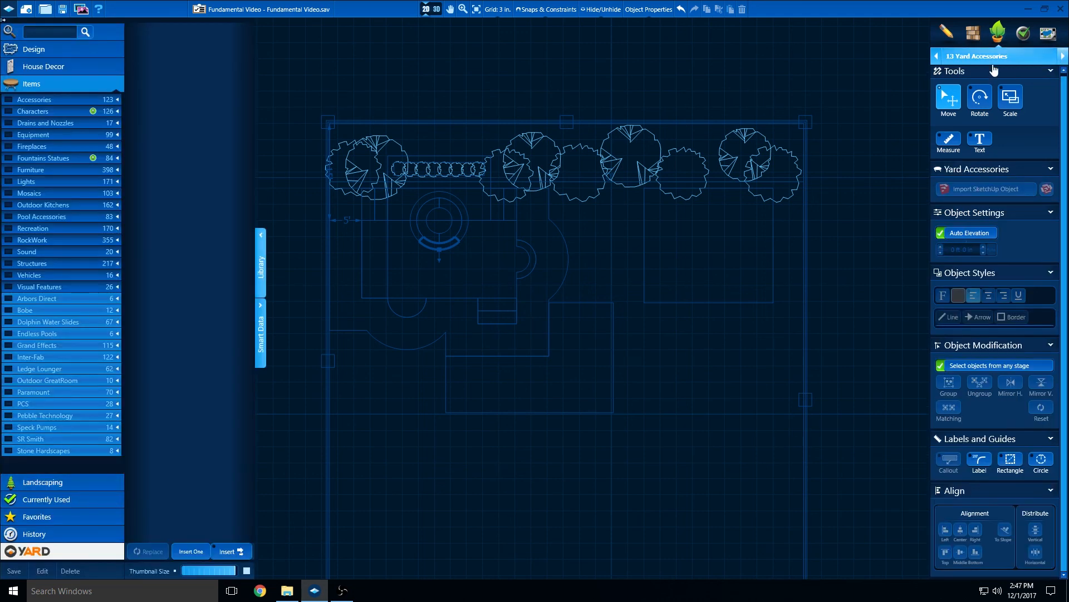